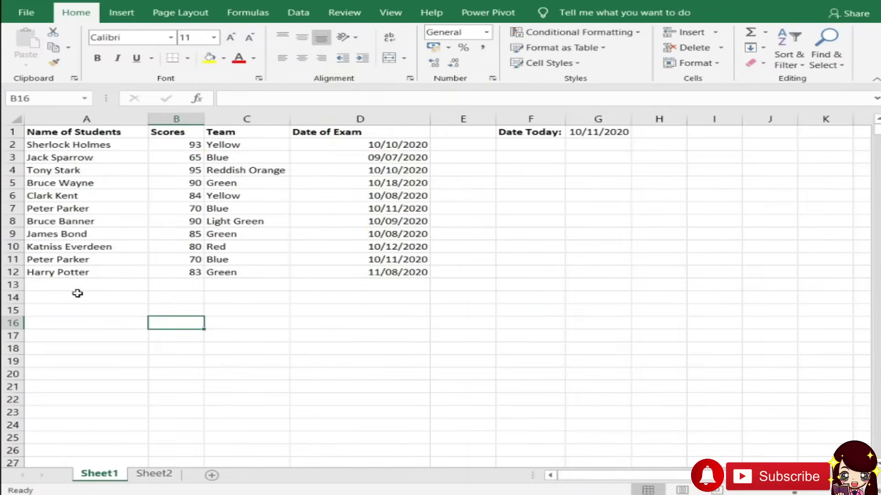
# Select the score cells B2:B12 after briefly selecting the table and the names column.
pyautogui.moveTo(85, 146); pyautogui.dragTo(378, 271)
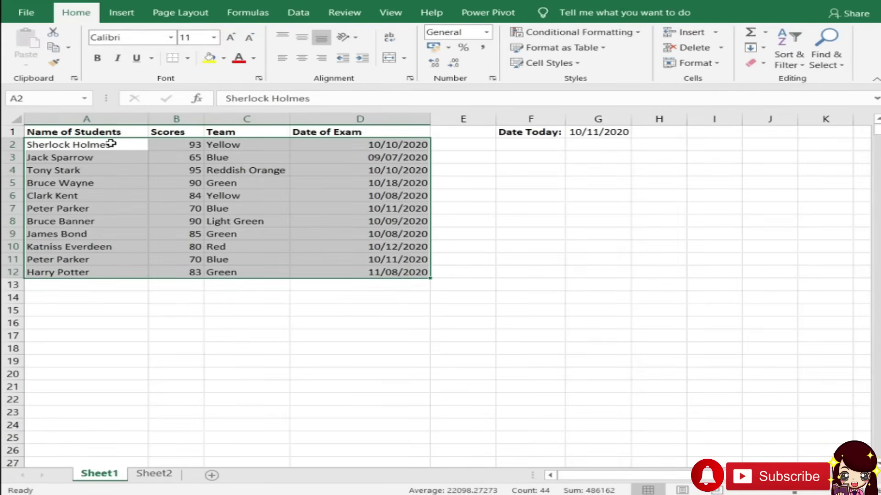
pyautogui.moveTo(111, 144); pyautogui.dragTo(97, 274)
pyautogui.moveTo(180, 142); pyautogui.dragTo(186, 272)
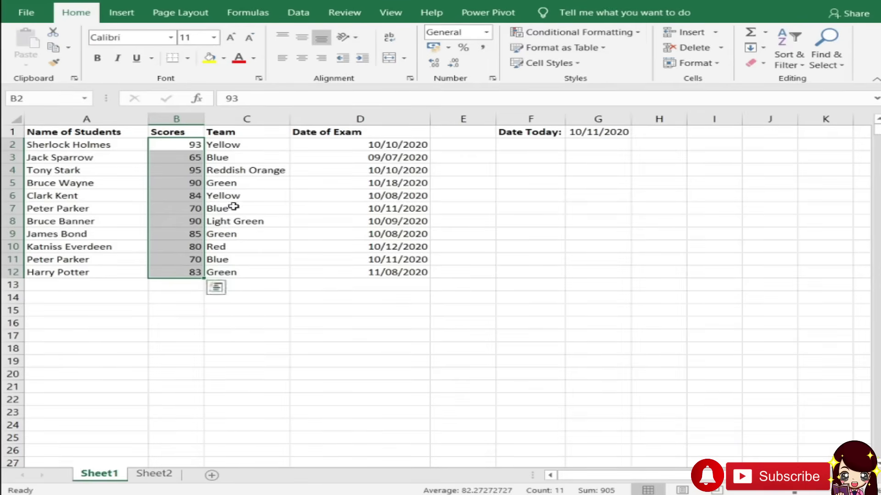
# Start a Greater Than 70 rule, previewing the yellow, green, light red, red text and red border presets.
pyautogui.click(624, 31)
pyautogui.moveTo(624, 55)
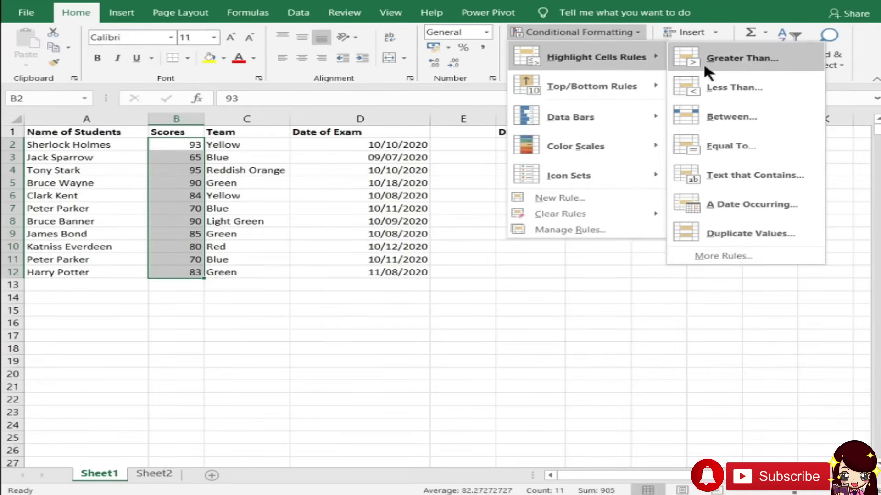
pyautogui.click(718, 60)
pyautogui.write('80')
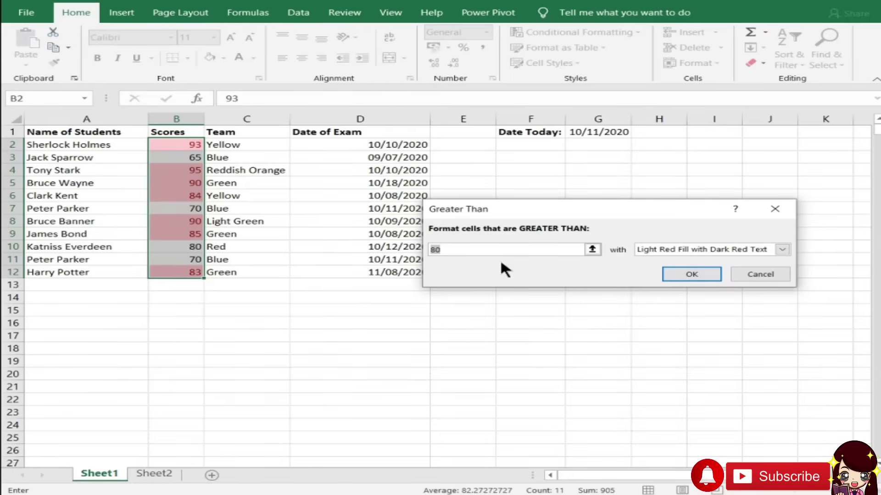
pyautogui.write('70')
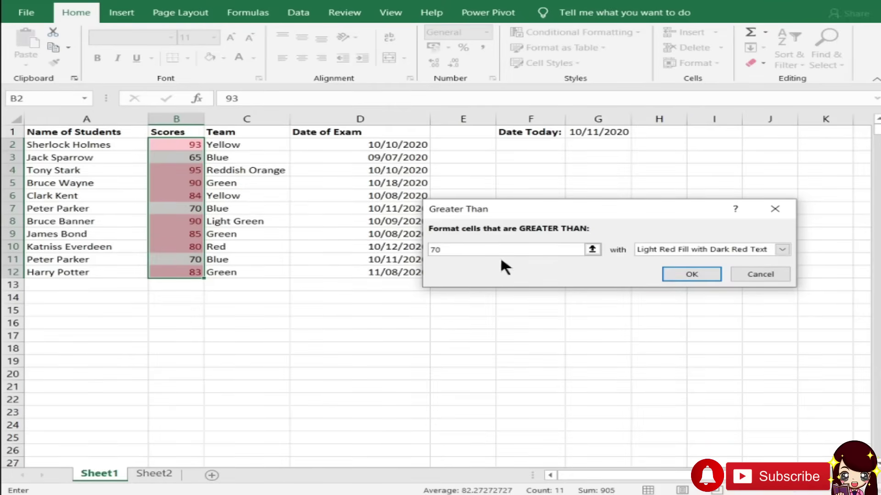
pyautogui.click(707, 251)
pyautogui.click(656, 271)
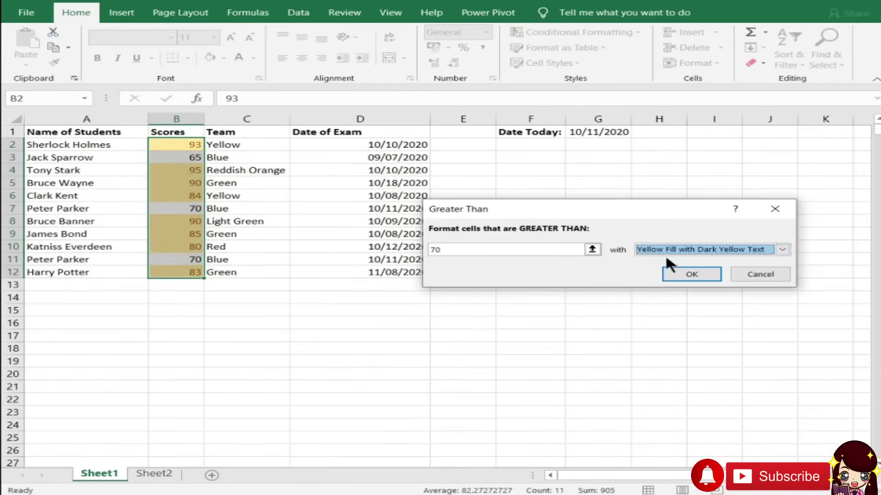
pyautogui.click(666, 254)
pyautogui.click(669, 279)
pyautogui.click(660, 251)
pyautogui.click(665, 289)
pyautogui.click(660, 252)
pyautogui.click(667, 299)
pyautogui.click(662, 251)
pyautogui.click(673, 306)
pyautogui.click(665, 251)
# Give the greater-than-70 rule a custom dark green fill with white font and apply it.
pyautogui.click(671, 316)
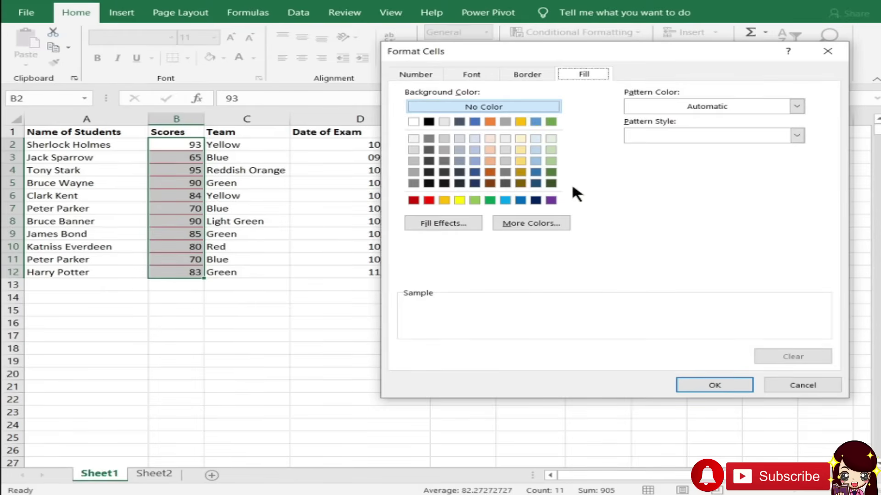
pyautogui.click(551, 183)
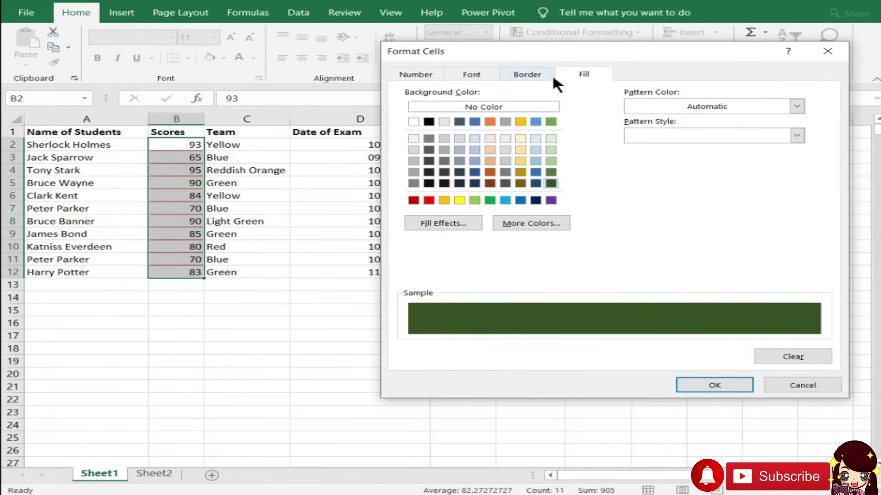
pyautogui.click(487, 74)
pyautogui.click(645, 189)
pyautogui.click(605, 234)
pyautogui.click(737, 386)
pyautogui.click(710, 274)
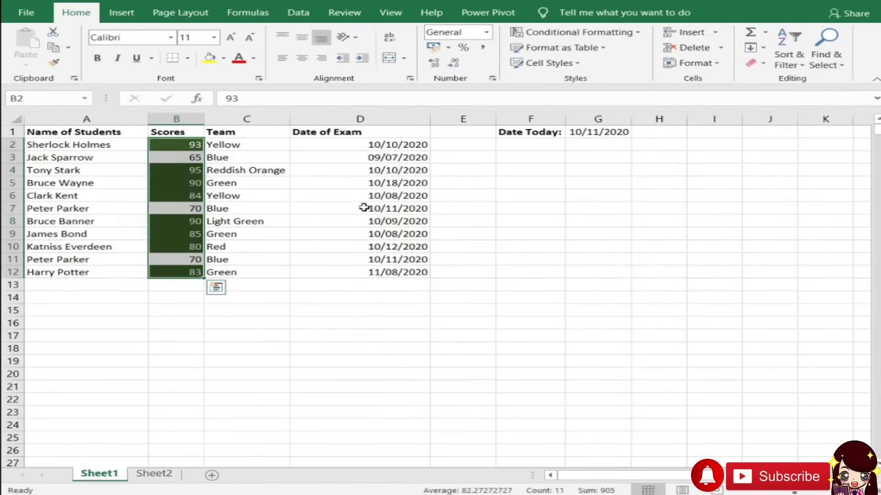
# Add a Less Than 80 rule with light red fill and dark red text.
pyautogui.click(610, 30)
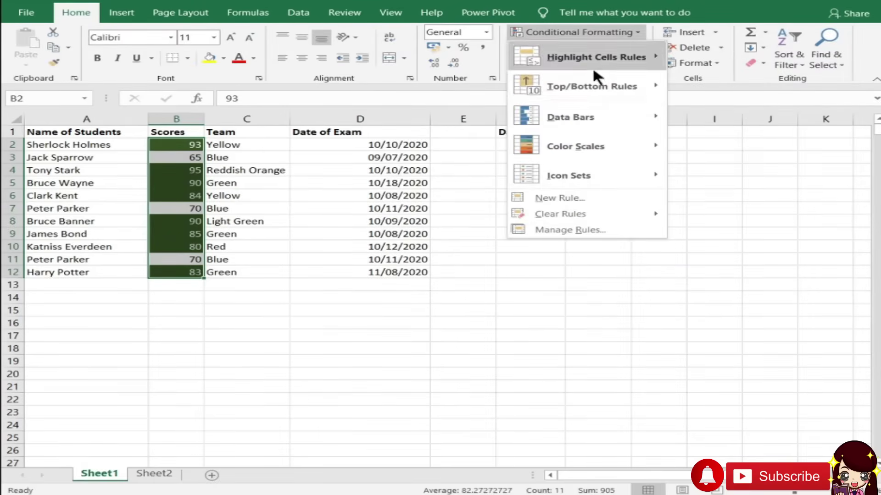
pyautogui.moveTo(619, 54)
pyautogui.click(731, 88)
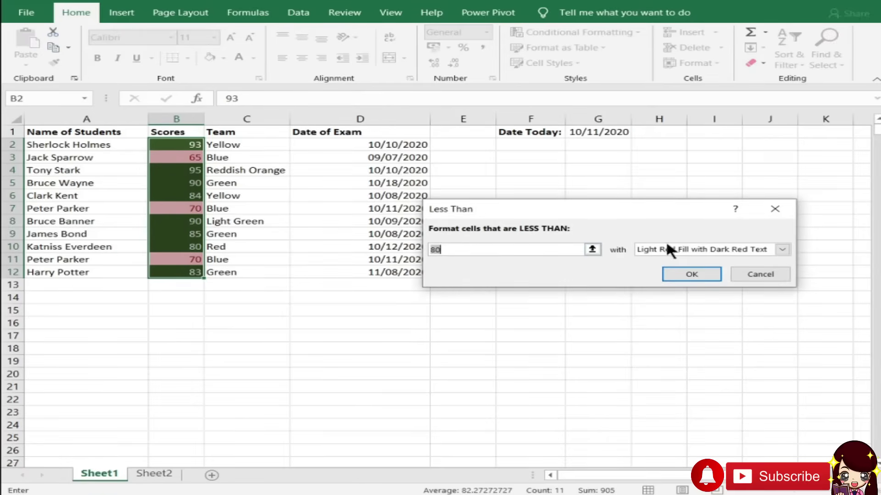
pyautogui.click(684, 252)
pyautogui.click(665, 268)
pyautogui.click(659, 251)
pyautogui.click(674, 260)
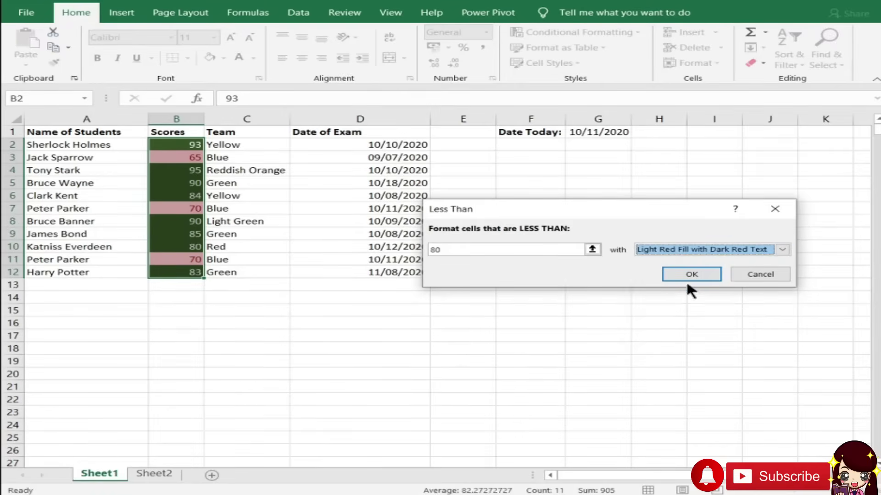
pyautogui.click(676, 251)
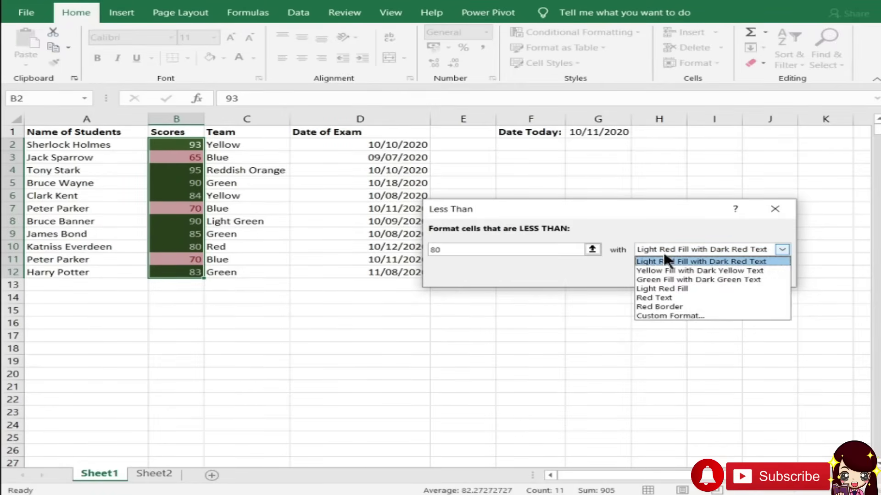
pyautogui.click(656, 260)
pyautogui.click(687, 274)
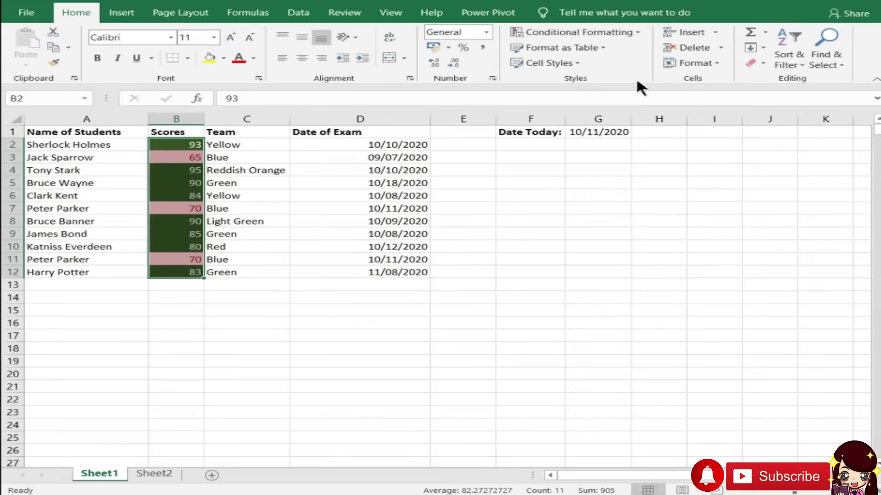
# Start a Between 73 and 88 rule using yellow fill with dark yellow text.
pyautogui.click(610, 32)
pyautogui.moveTo(640, 57)
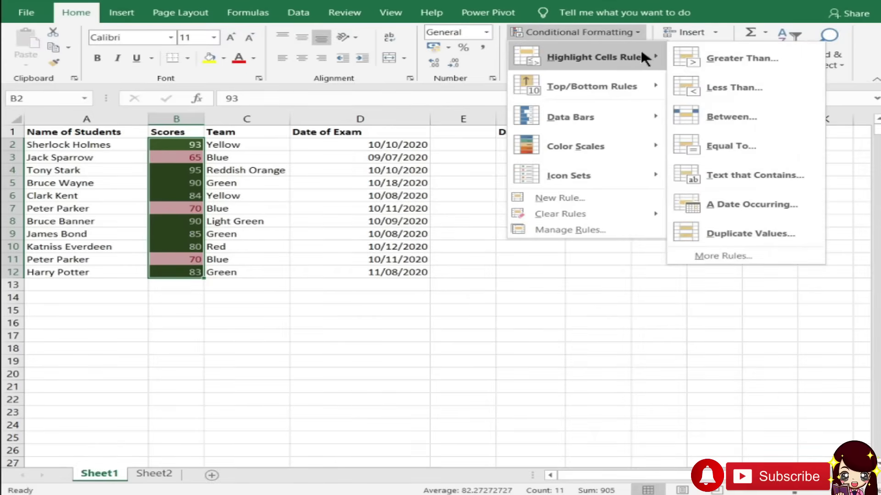
pyautogui.click(730, 116)
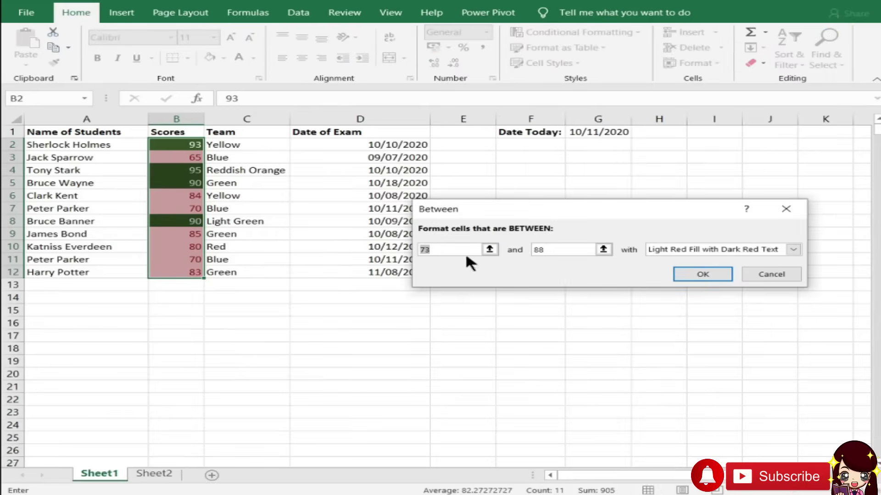
pyautogui.click(651, 249)
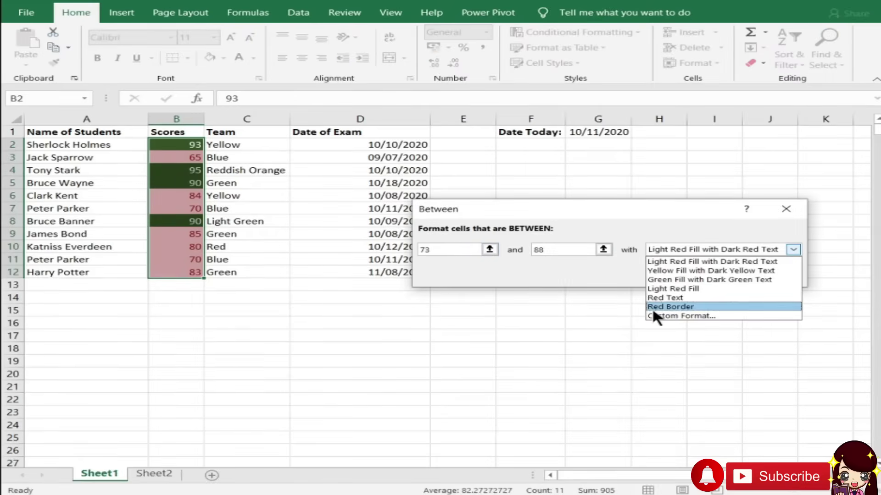
pyautogui.click(680, 270)
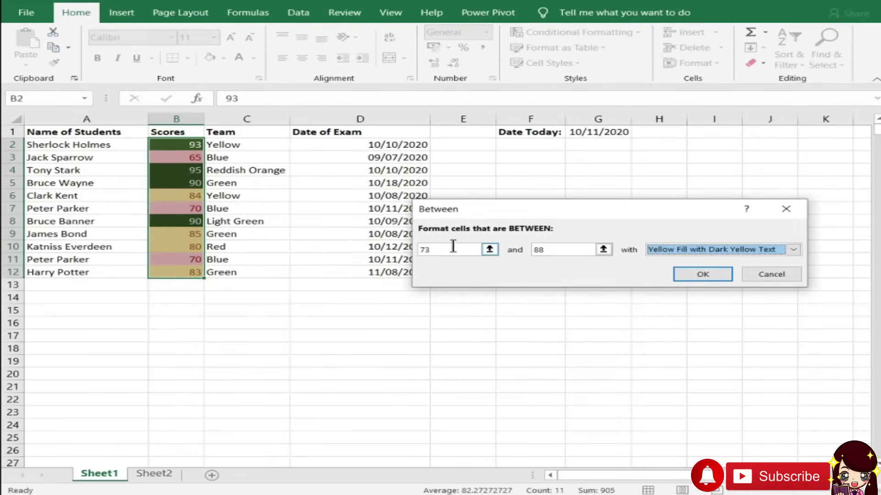
# Apply the Between 73–88 yellow rule and select cell B11.
pyautogui.click(718, 275)
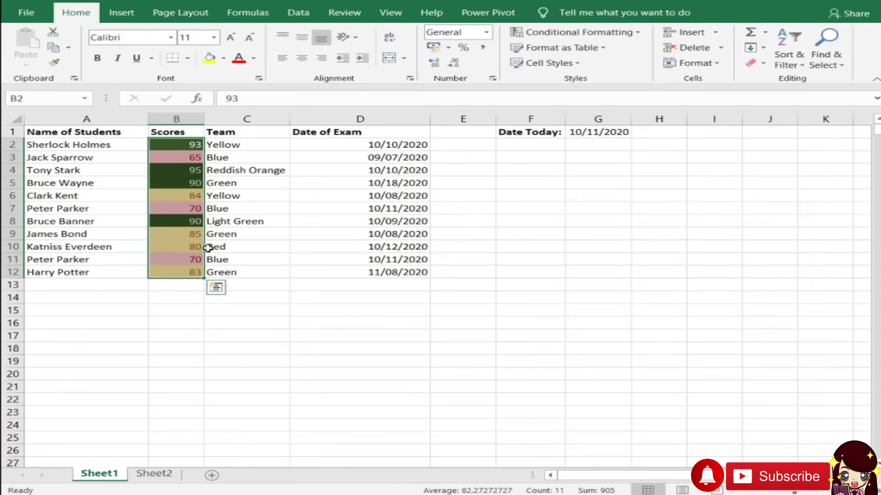
pyautogui.click(207, 247)
pyautogui.click(191, 263)
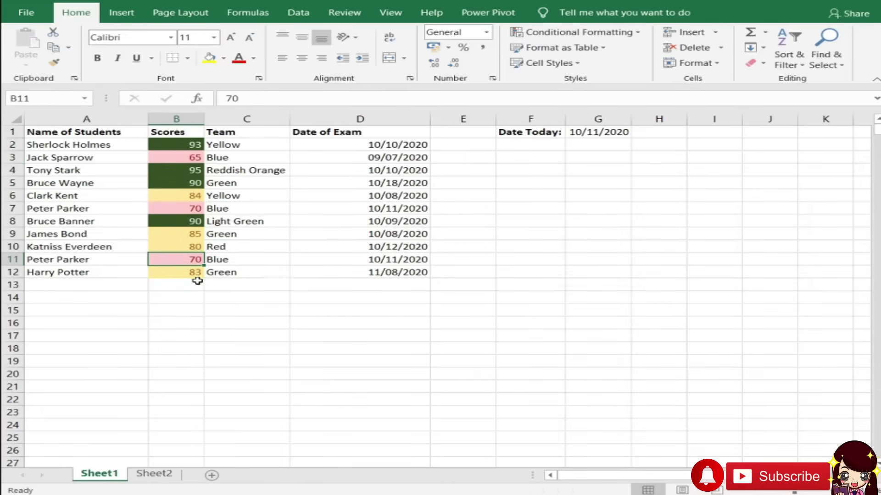
# Try 73 and 72 in B11, restore it to 70, then bring up Conditional Formatting.
pyautogui.write('73')
pyautogui.press('Return')
pyautogui.press('Up')
pyautogui.write('7')
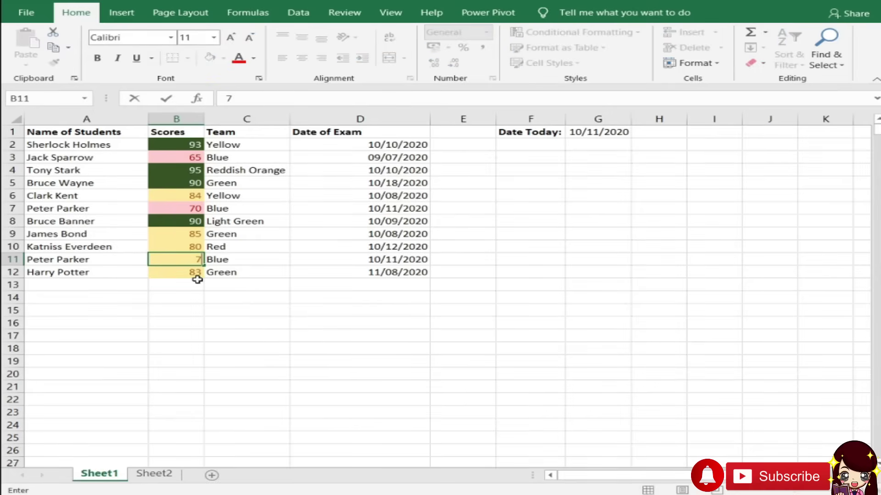
pyautogui.write('2')
pyautogui.press('Return')
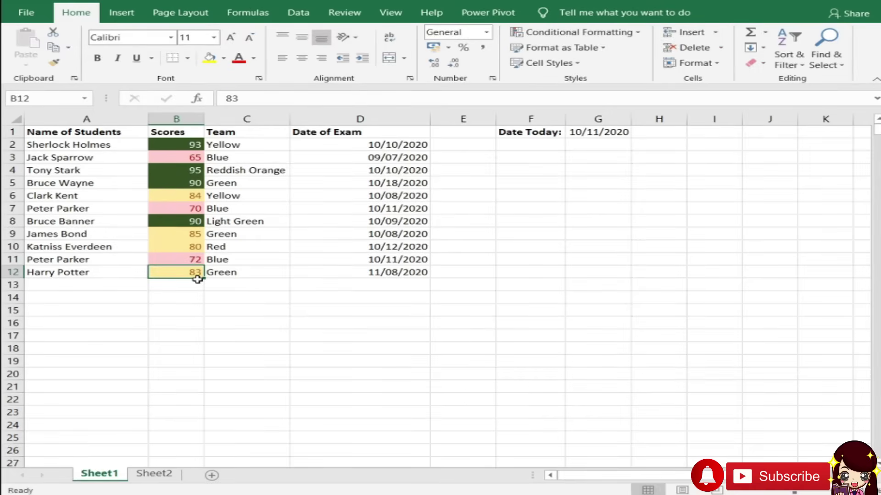
pyautogui.press('Up')
pyautogui.write('70')
pyautogui.press('Return')
pyautogui.click(609, 31)
pyautogui.moveTo(641, 55)
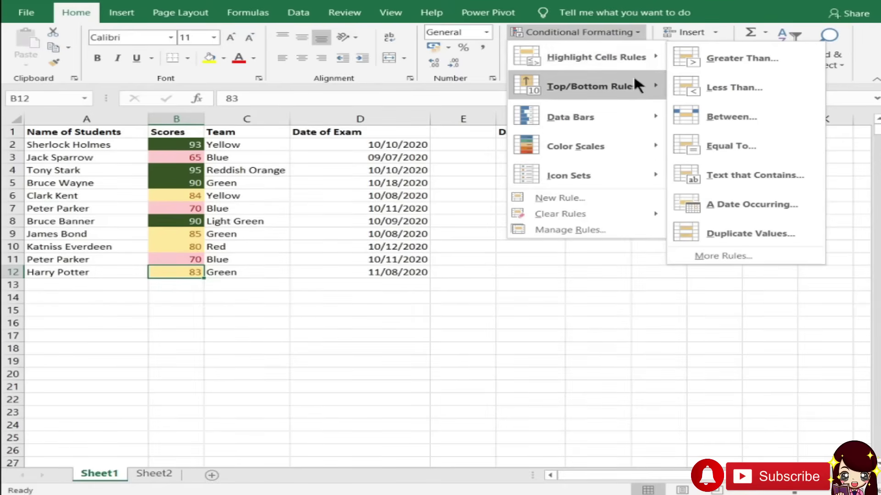
# Add a Top 5 items rule with light red fill on B12, then open the Rules Manager.
pyautogui.moveTo(651, 86)
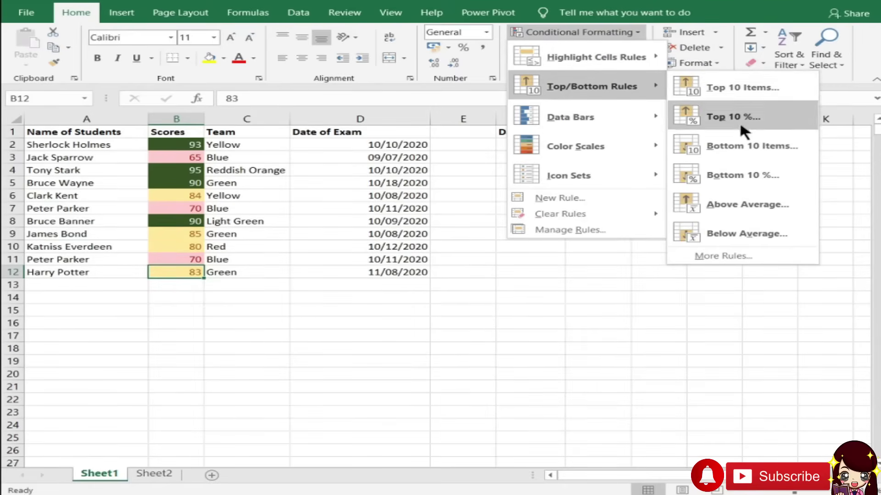
pyautogui.click(743, 92)
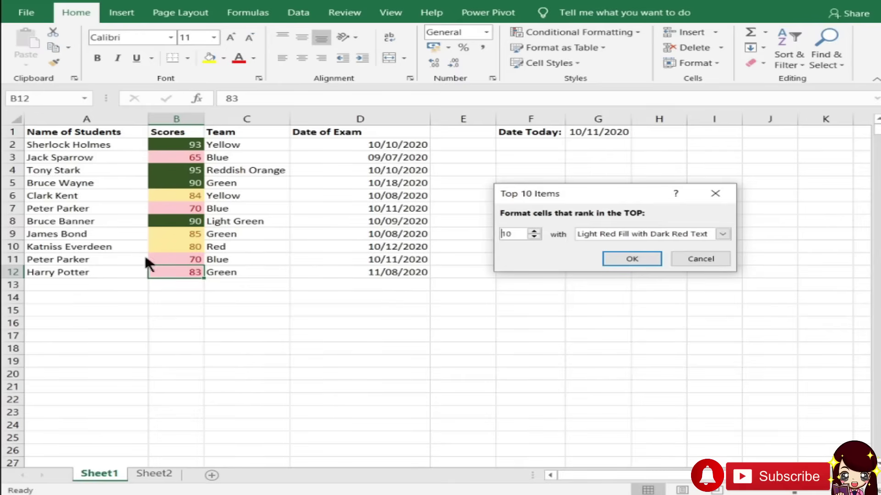
pyautogui.click(534, 231)
pyautogui.click(533, 230)
pyautogui.click(533, 231)
pyautogui.click(619, 256)
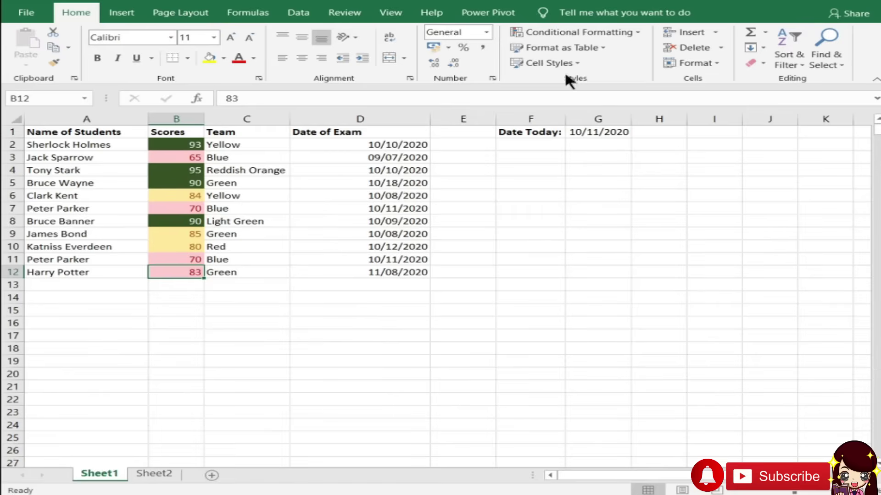
pyautogui.click(582, 31)
pyautogui.click(568, 229)
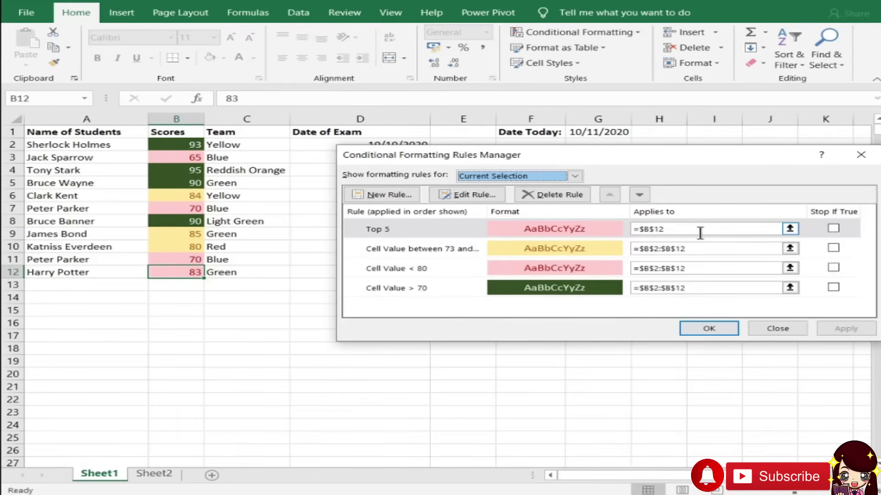
# Change the Top 5 rule's Applies to range to $B$2:$B$12 and apply it.
pyautogui.moveTo(688, 230); pyautogui.dragTo(622, 225)
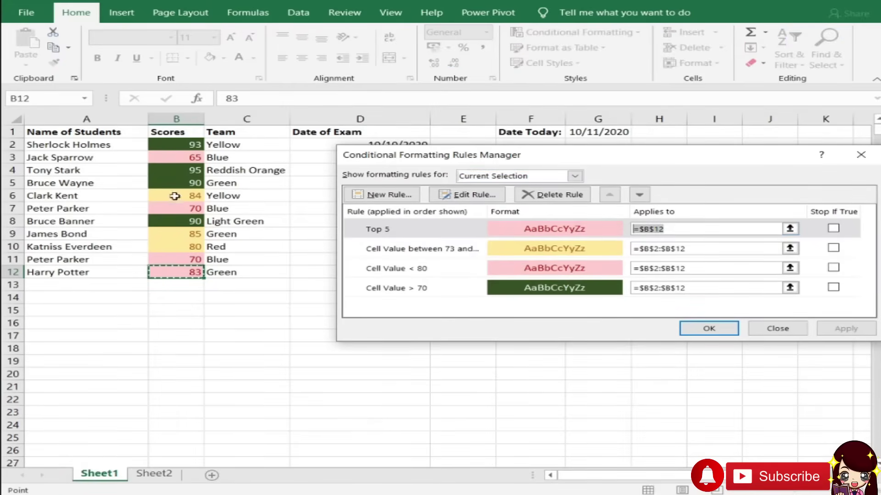
pyautogui.click(186, 274)
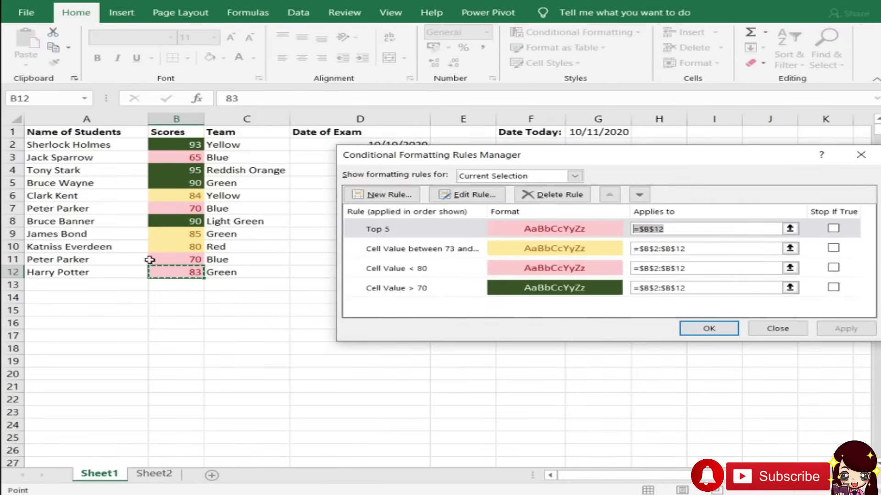
pyautogui.click(200, 270)
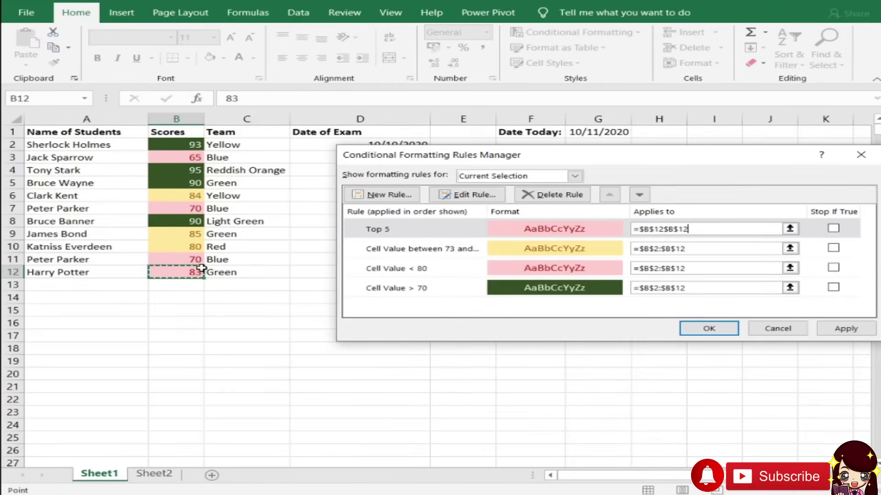
pyautogui.moveTo(697, 228); pyautogui.dragTo(576, 225)
pyautogui.press('BackSpace')
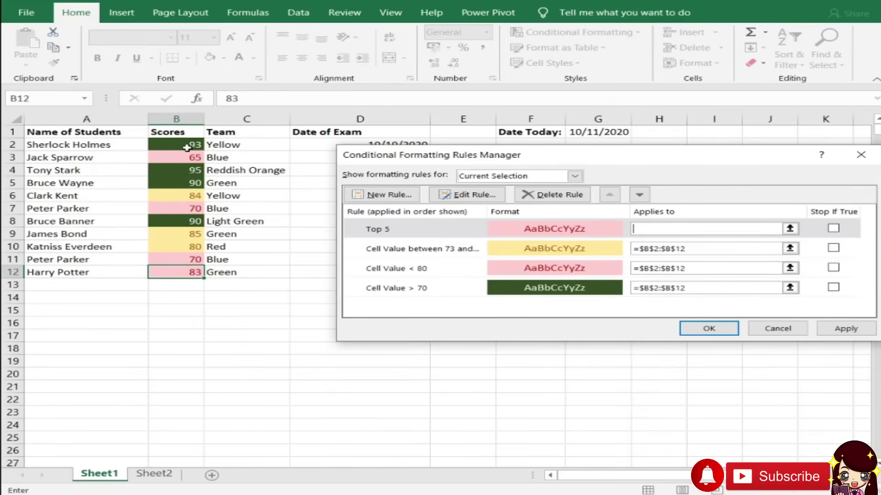
pyautogui.moveTo(183, 144); pyautogui.dragTo(191, 273)
pyautogui.click(829, 329)
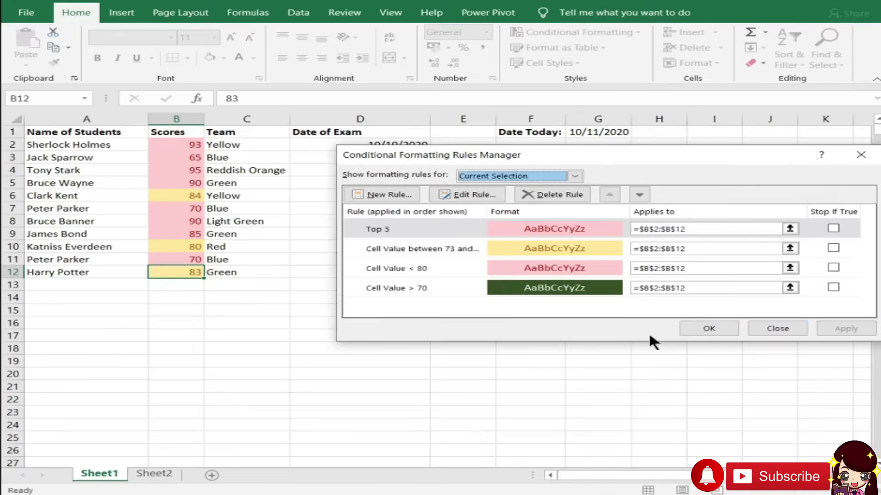
# Change the Top 5 rule's format to a blue fill and apply it.
pyautogui.doubleClick(549, 229)
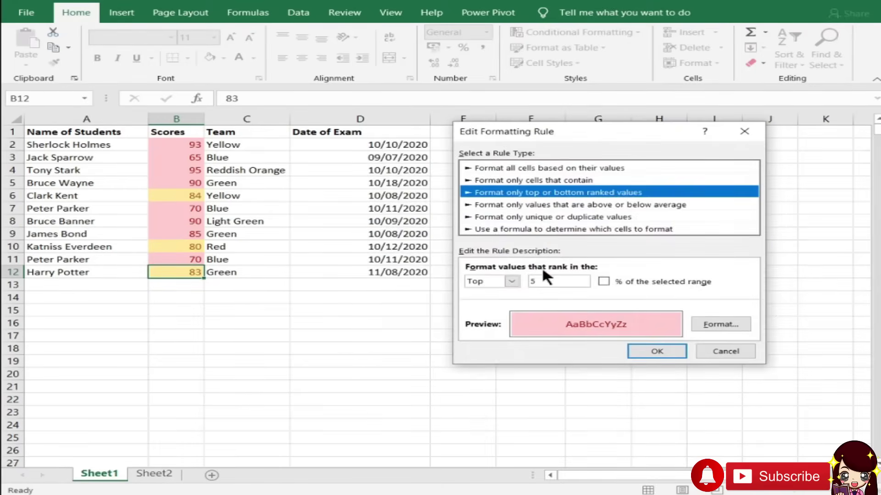
pyautogui.click(702, 325)
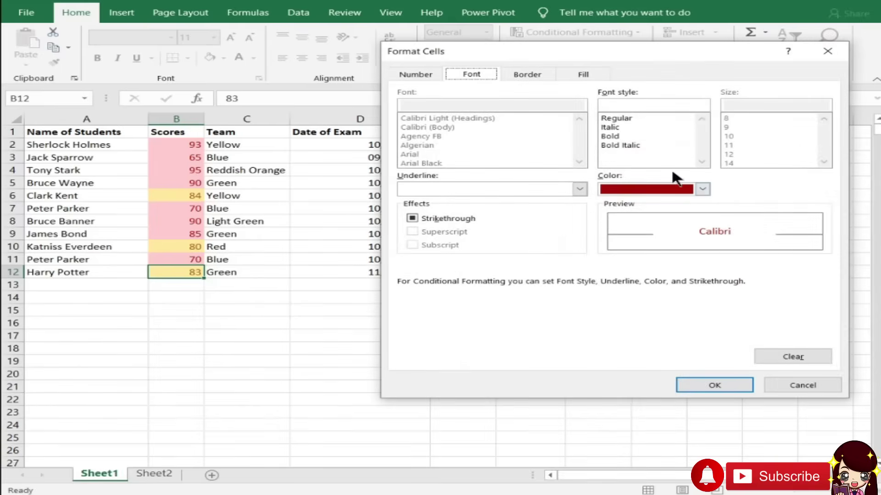
pyautogui.click(573, 74)
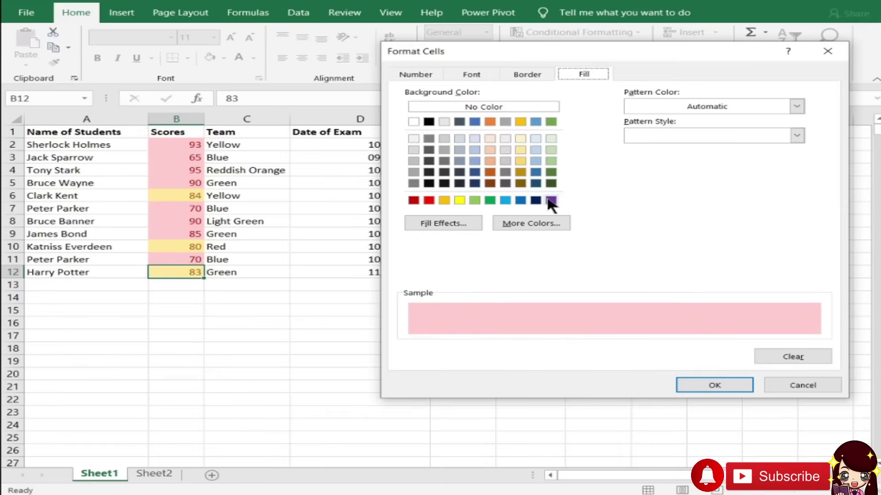
pyautogui.click(521, 200)
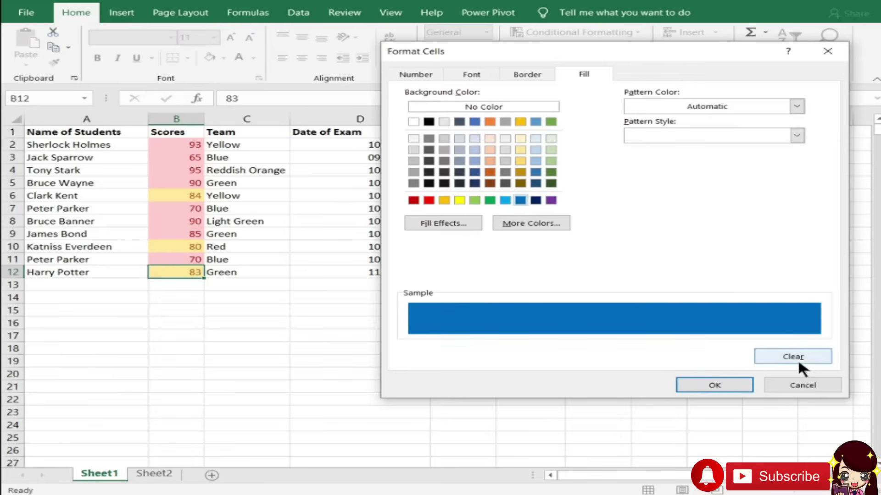
pyautogui.click(714, 386)
pyautogui.click(652, 351)
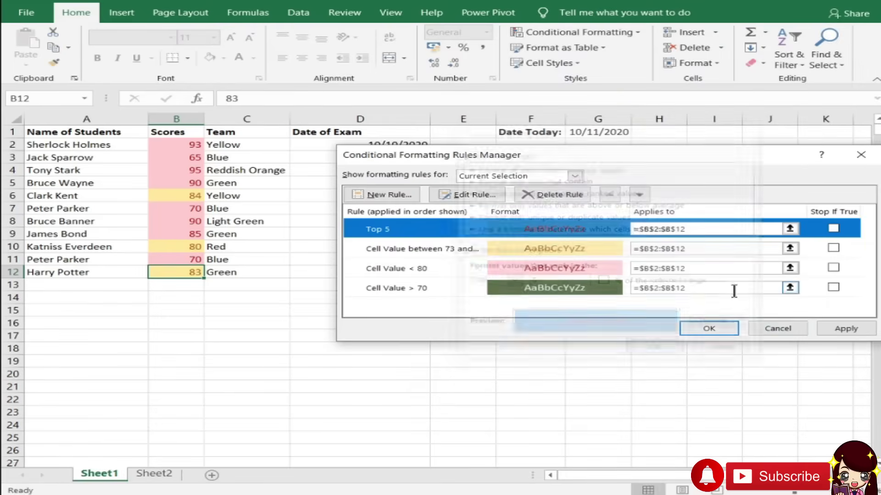
pyautogui.click(829, 327)
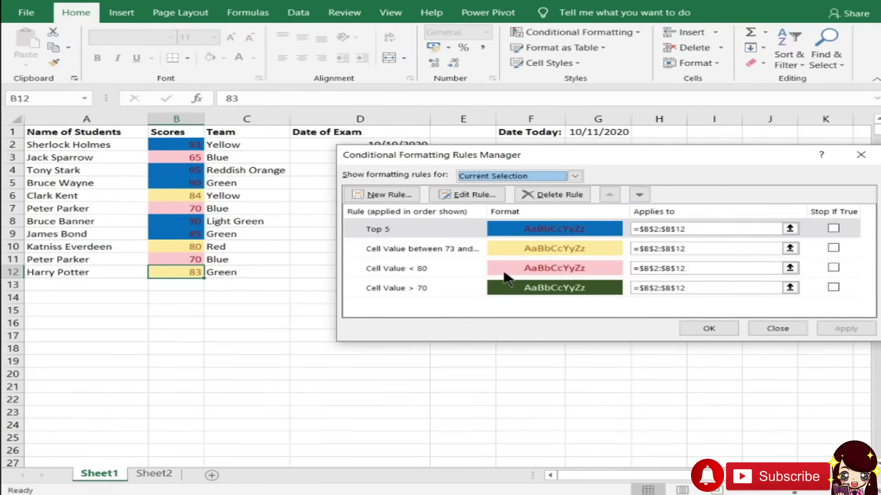
pyautogui.click(448, 248)
pyautogui.click(450, 270)
pyautogui.click(450, 254)
pyautogui.click(447, 270)
pyautogui.click(451, 249)
pyautogui.click(452, 232)
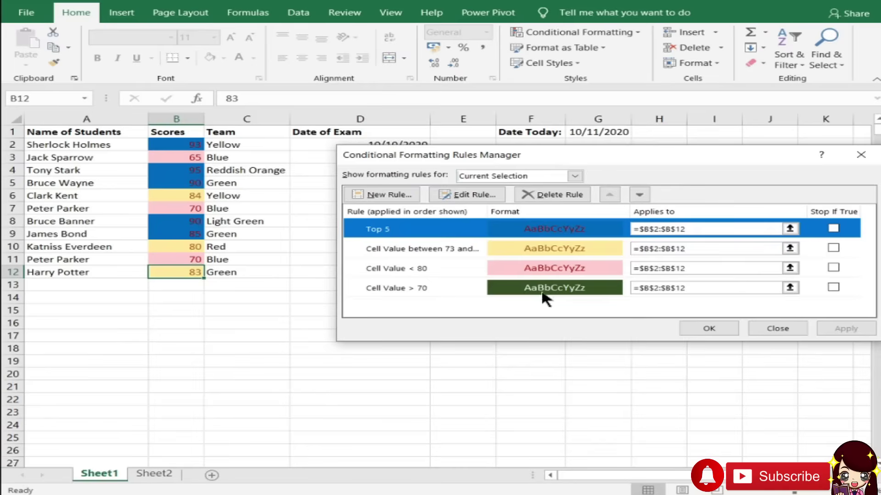
pyautogui.click(429, 287)
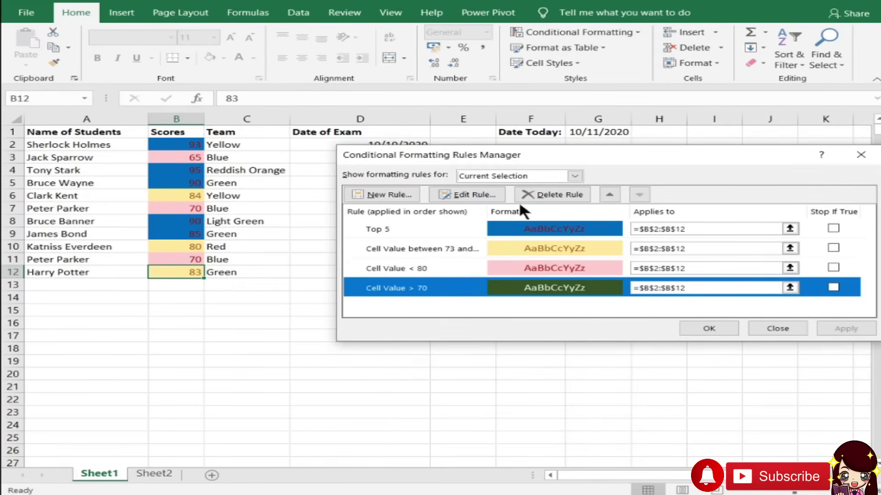
pyautogui.click(404, 236)
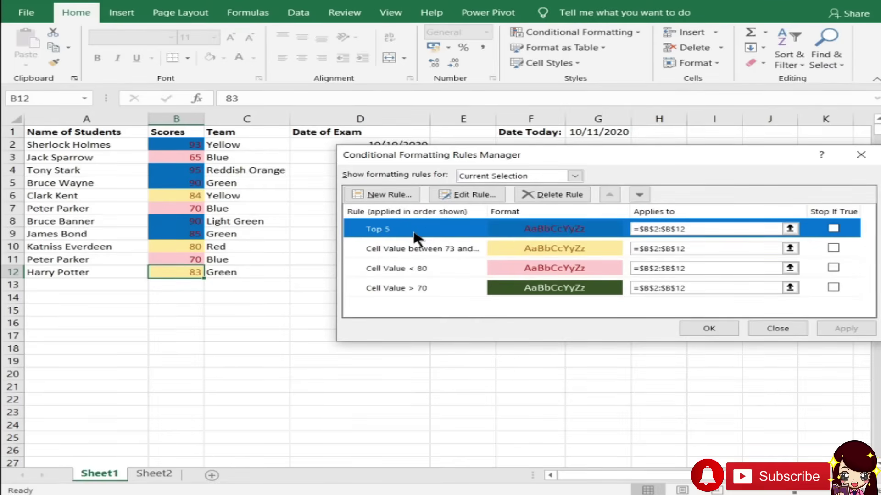
# Move the Cell Value > 70 rule to the top of the list and apply.
pyautogui.click(438, 289)
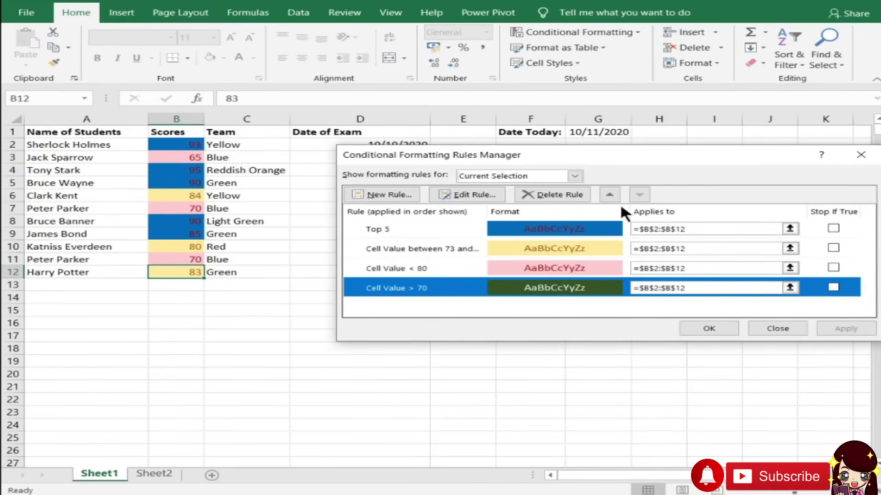
pyautogui.click(616, 195)
pyautogui.click(616, 194)
pyautogui.click(616, 194)
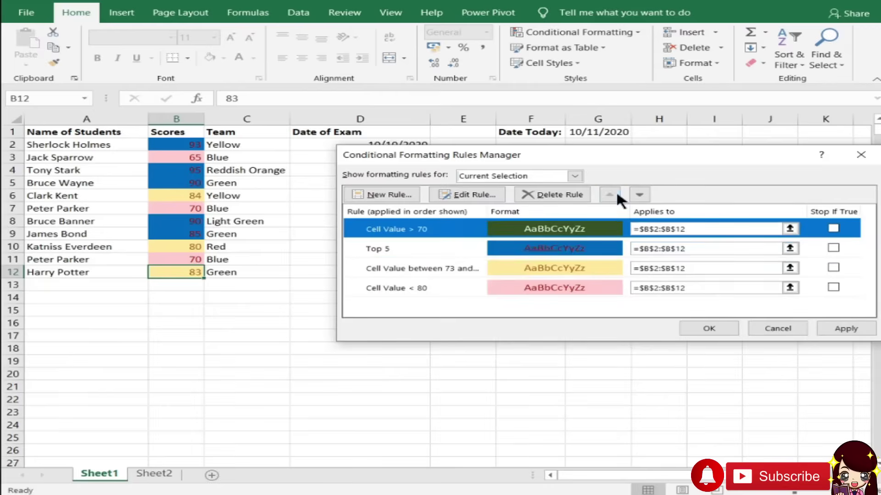
pyautogui.click(829, 329)
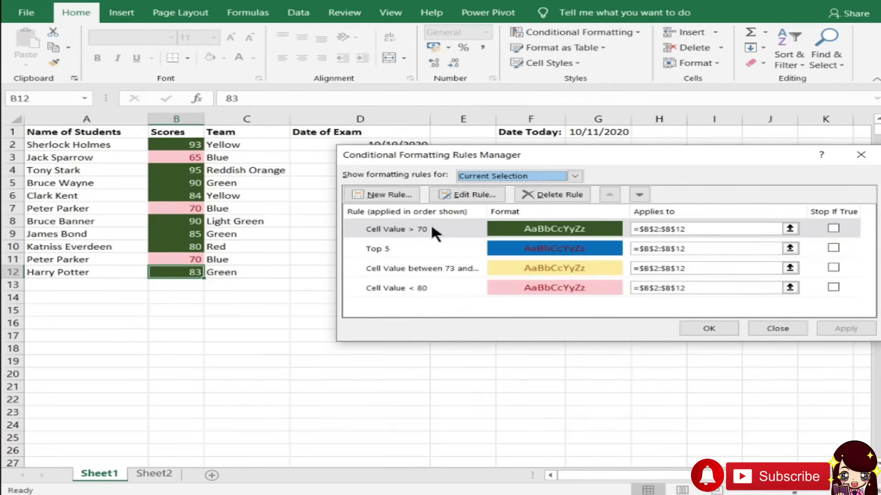
# Move the Cell Value > 70 rule back below Top 5 and apply.
pyautogui.click(418, 258)
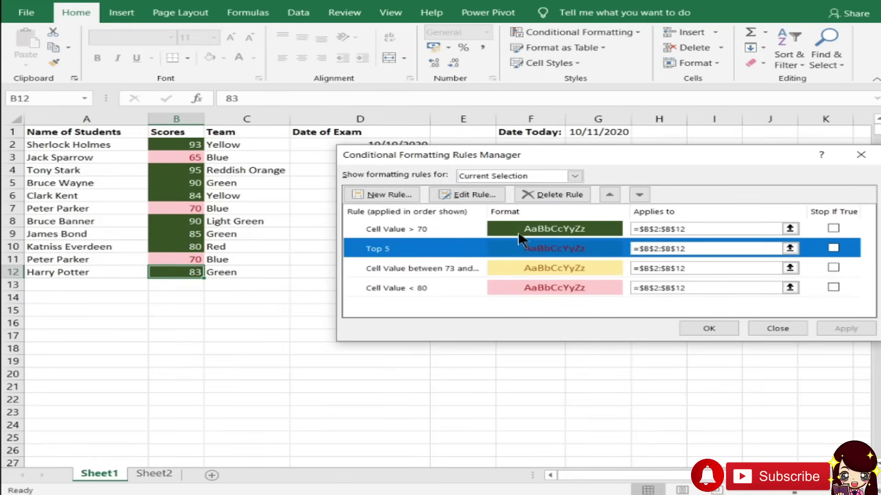
pyautogui.click(459, 231)
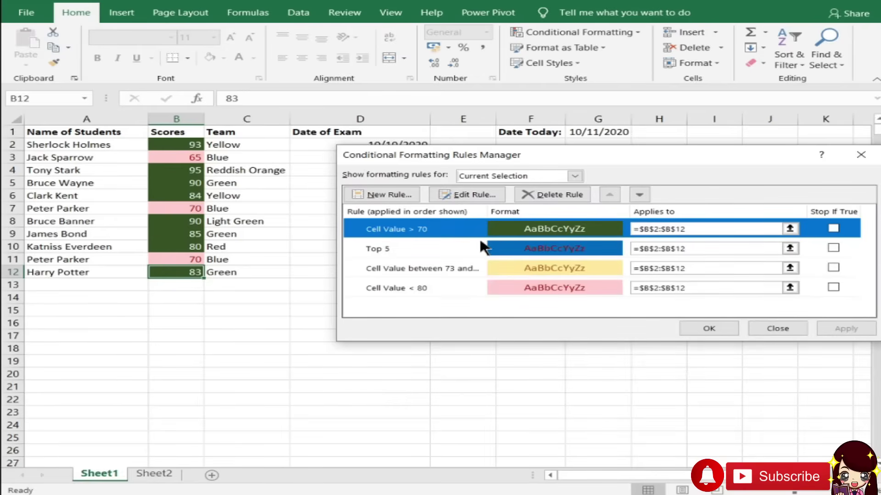
pyautogui.click(639, 195)
pyautogui.click(839, 328)
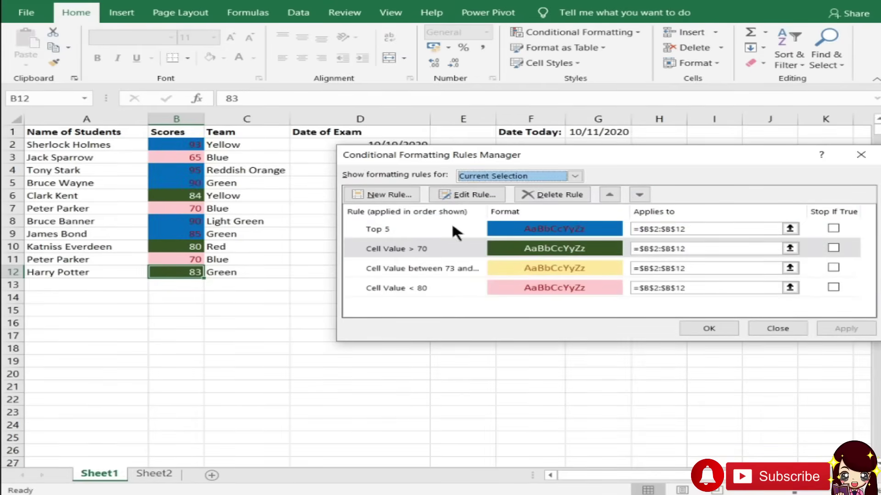
# Delete the Top 5 rule and apply the remaining three rules.
pyautogui.click(487, 228)
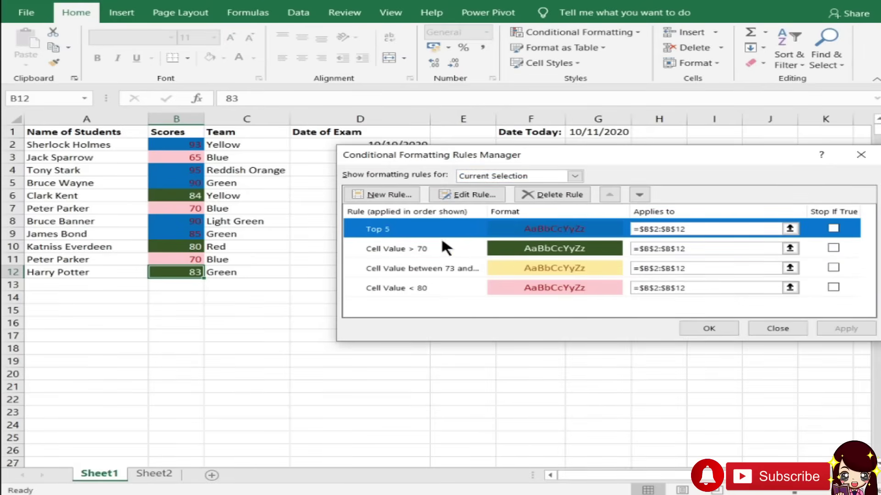
pyautogui.click(562, 194)
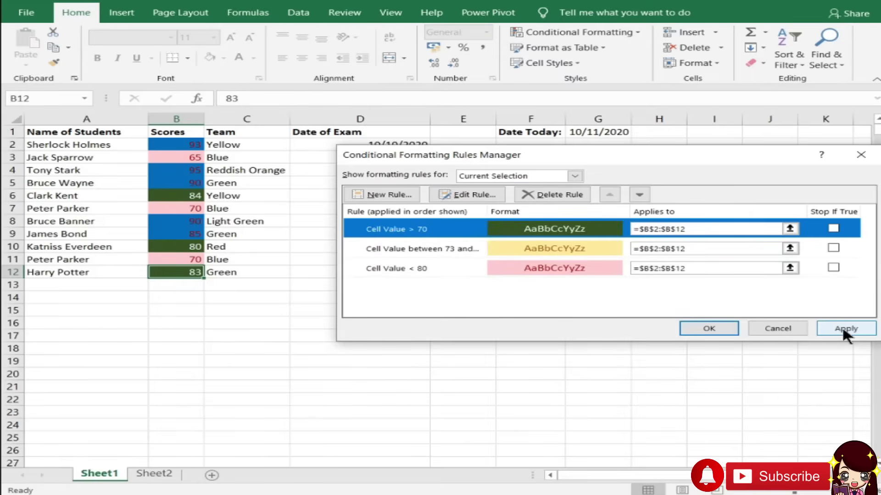
pyautogui.click(842, 326)
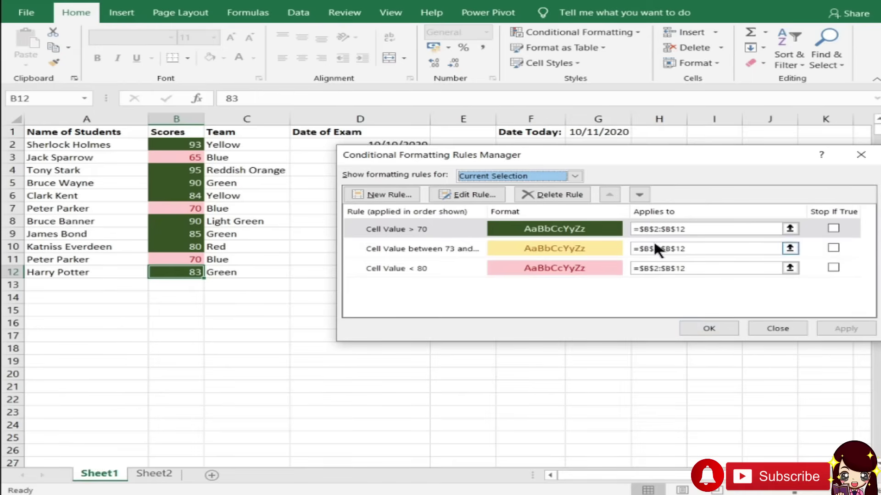
# Enter the score 100 in cell B14.
pyautogui.click(762, 329)
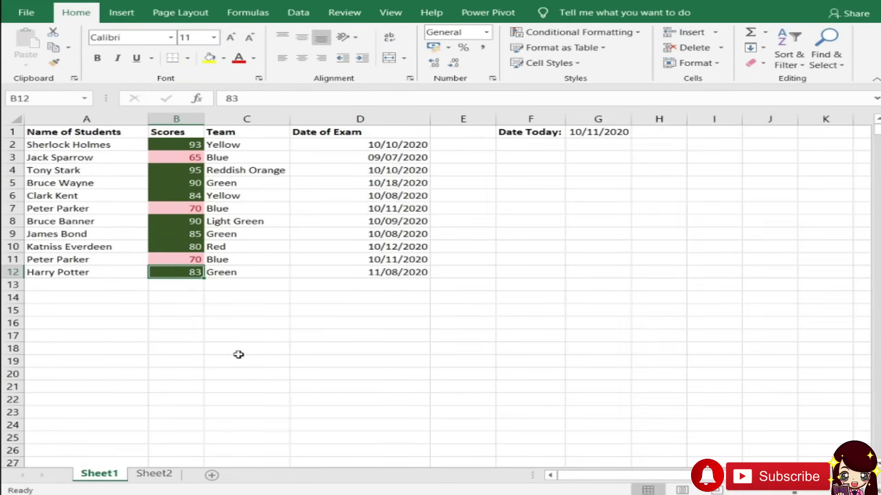
pyautogui.click(207, 298)
pyautogui.click(200, 299)
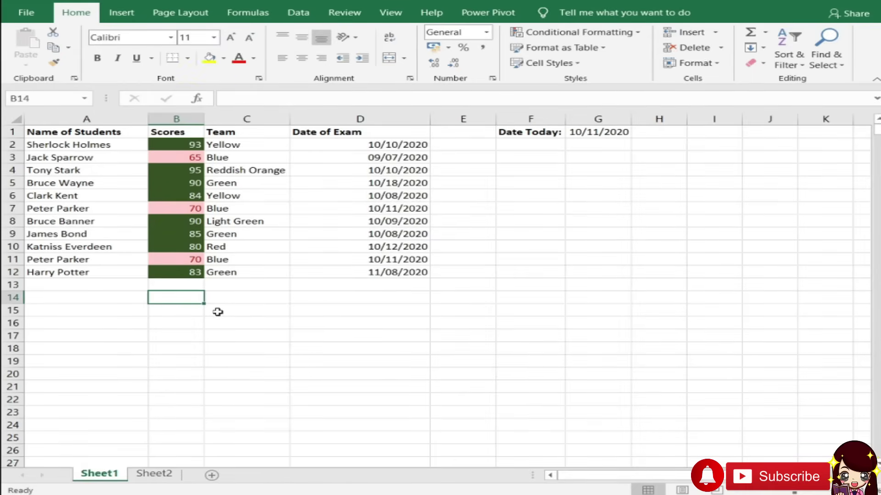
pyautogui.write('100')
pyautogui.press('Return')
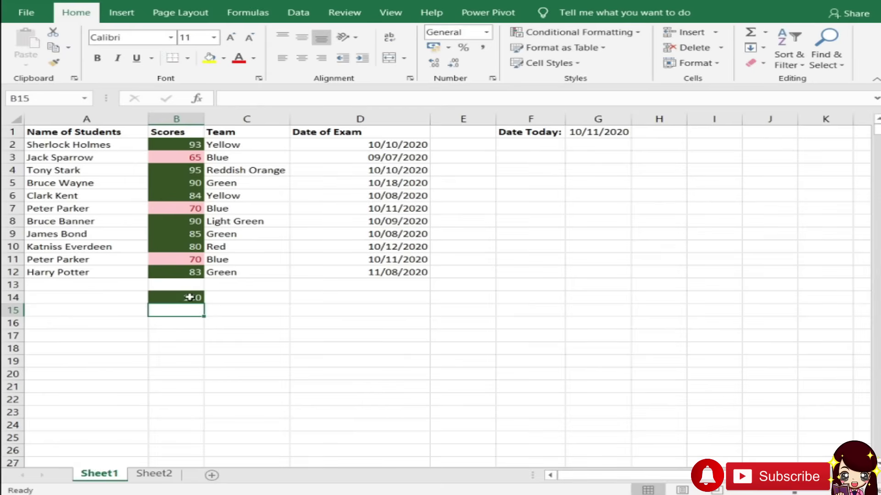
# Check in the Rules Manager that the rules' Applies to ranges now include $B$14.
pyautogui.click(189, 297)
pyautogui.click(630, 35)
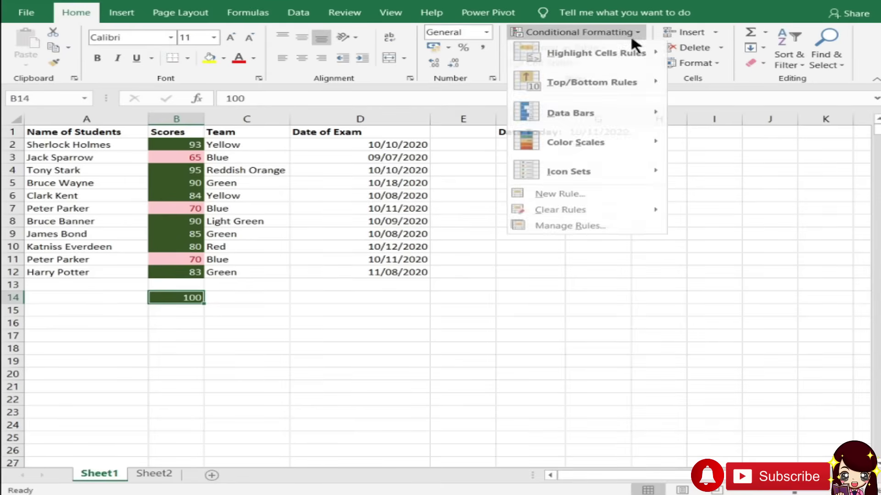
pyautogui.click(612, 227)
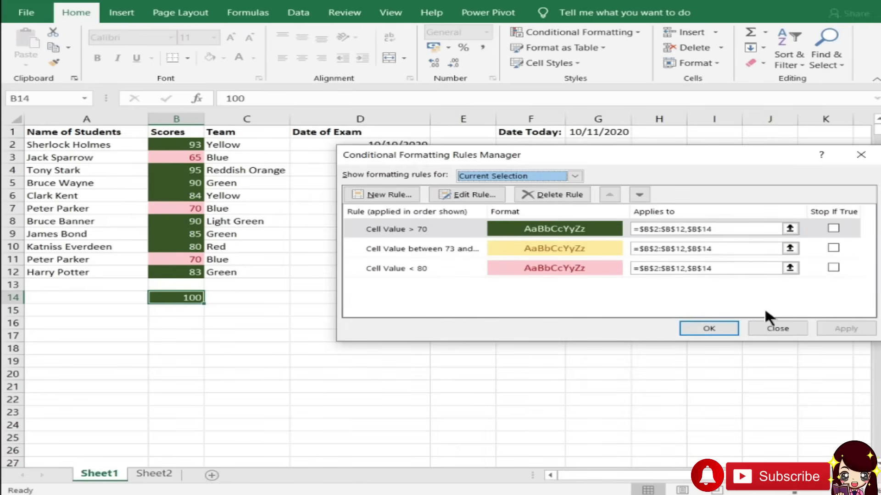
pyautogui.moveTo(685, 228); pyautogui.dragTo(722, 229)
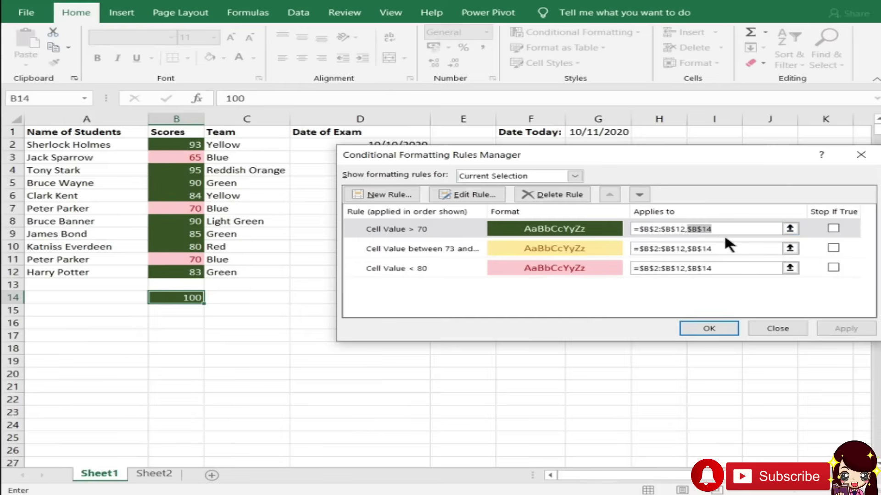
# Copy the 100 from B14 into the last cell of column B, B1048576.
pyautogui.click(727, 327)
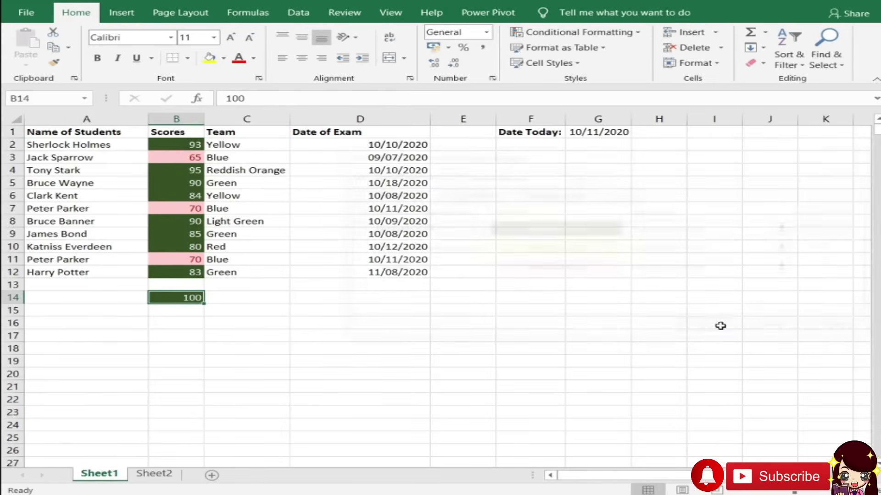
pyautogui.click(191, 312)
pyautogui.click(188, 297)
pyautogui.hotkey('ctrl', 'c')
pyautogui.hotkey('ctrl', 'Down')
pyautogui.hotkey('ctrl', 'v')
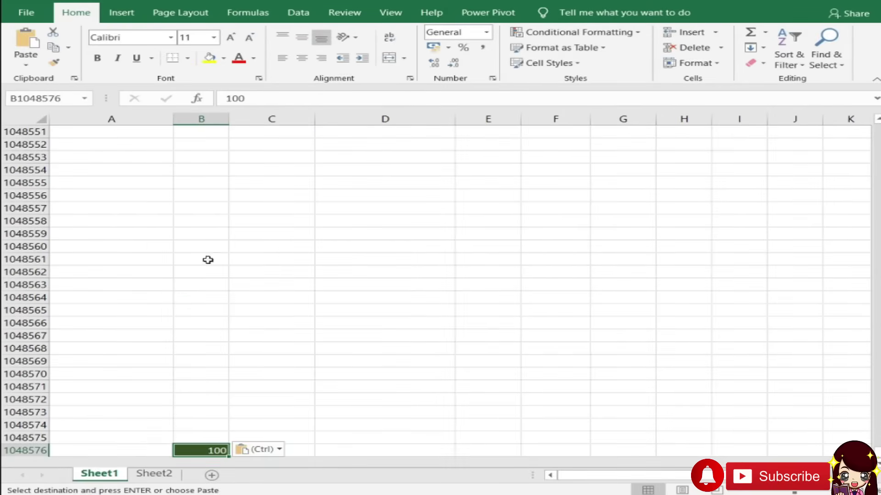
# Inspect the first rule's Applies to range and the Show formatting rules for list in the Rules Manager.
pyautogui.click(627, 33)
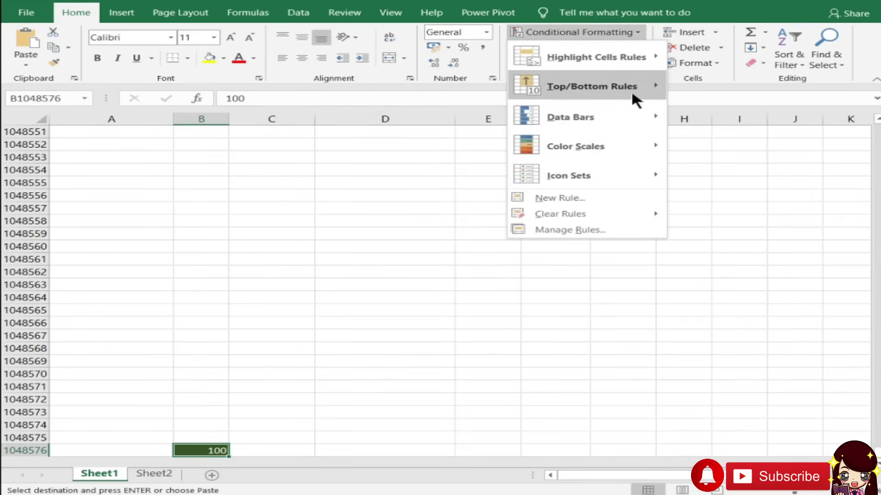
pyautogui.click(595, 228)
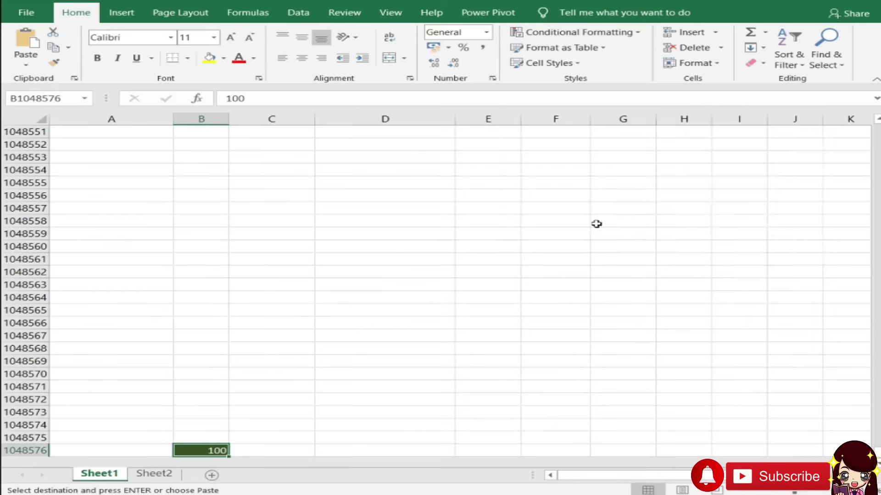
pyautogui.click(702, 230)
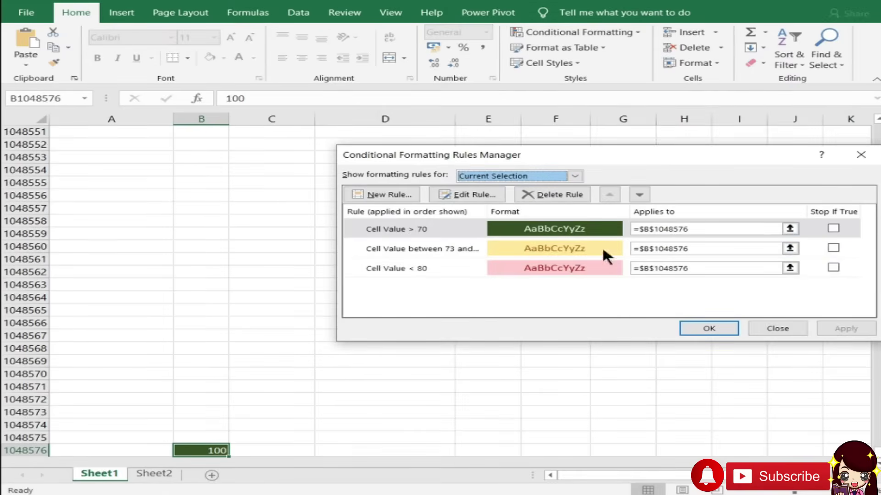
pyautogui.click(664, 230)
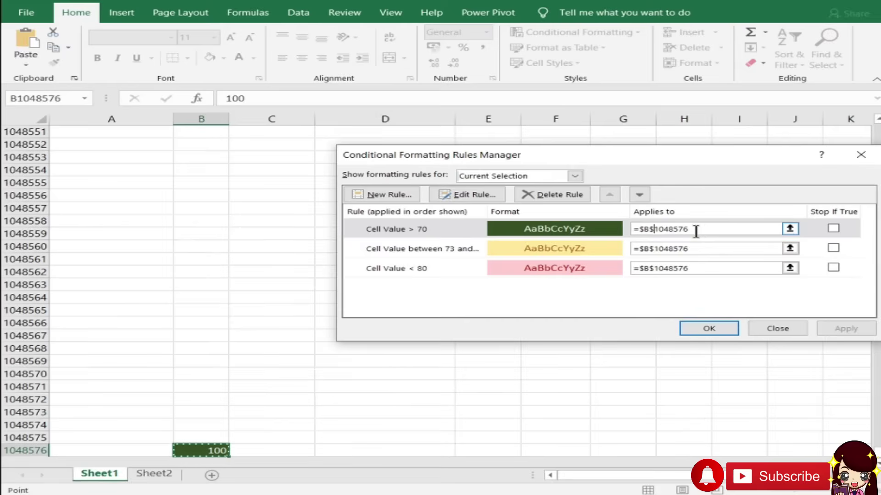
pyautogui.click(502, 176)
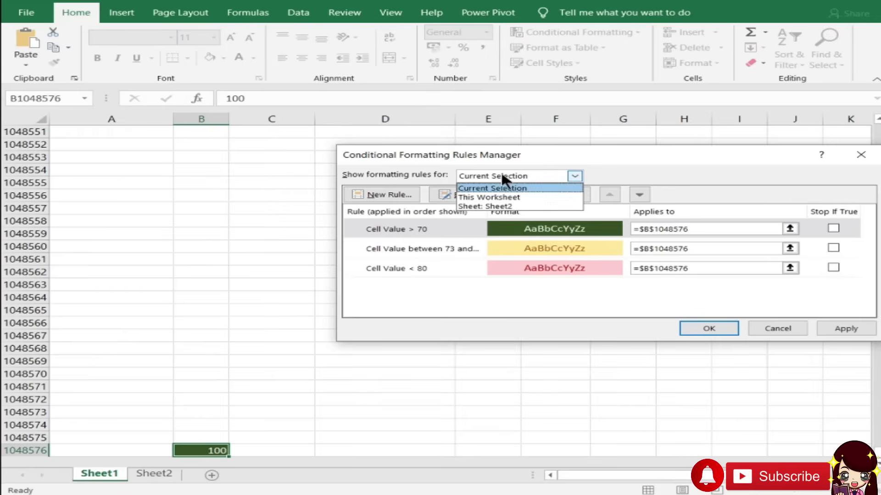
# Switch the rules list from Sheet2 to This Worksheet, review all rules, then apply and close.
pyautogui.click(492, 208)
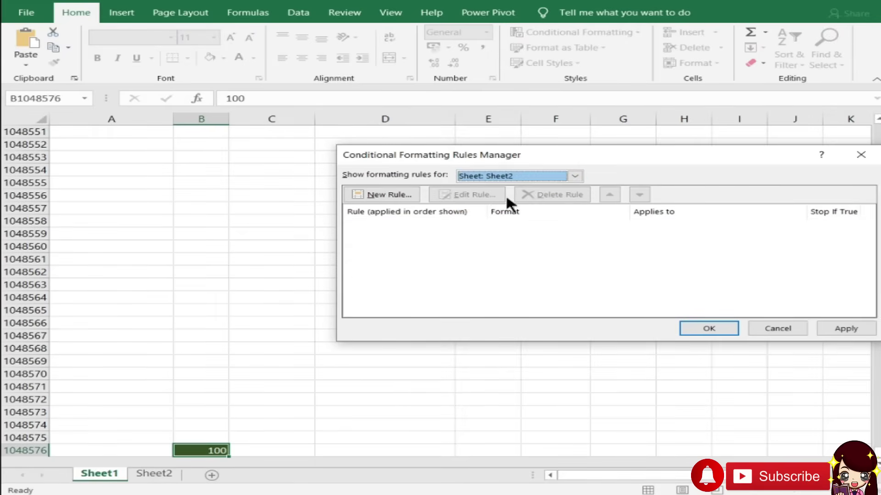
pyautogui.click(513, 175)
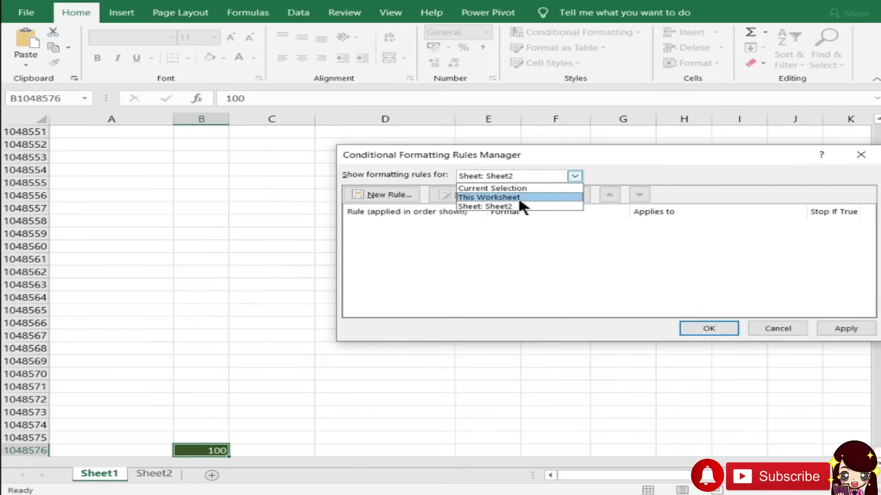
pyautogui.click(516, 197)
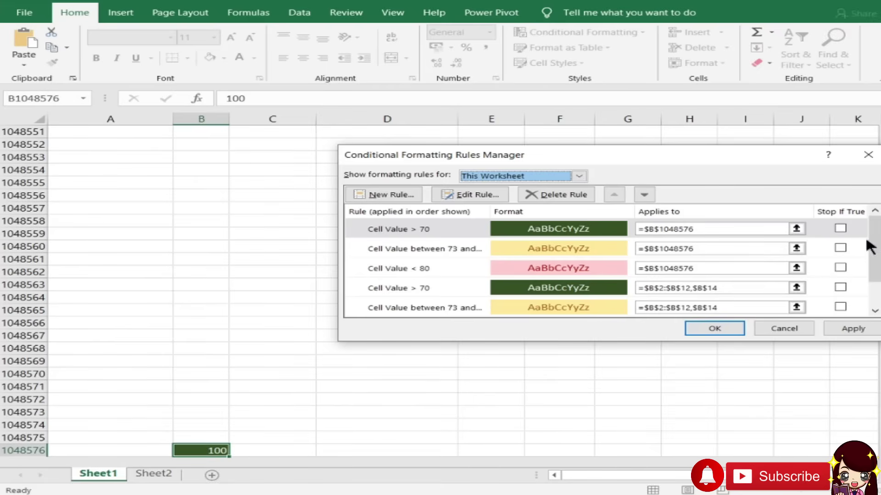
pyautogui.moveTo(871, 243); pyautogui.dragTo(870, 295)
pyautogui.scroll(1, 625, 275)
pyautogui.scroll(-1, 468, 271)
pyautogui.scroll(1, 677, 290)
pyautogui.click(844, 328)
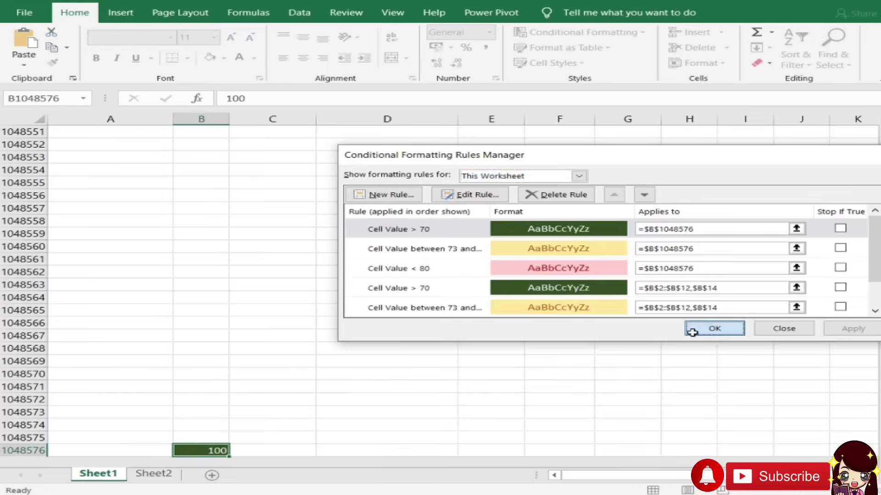
pyautogui.click(764, 329)
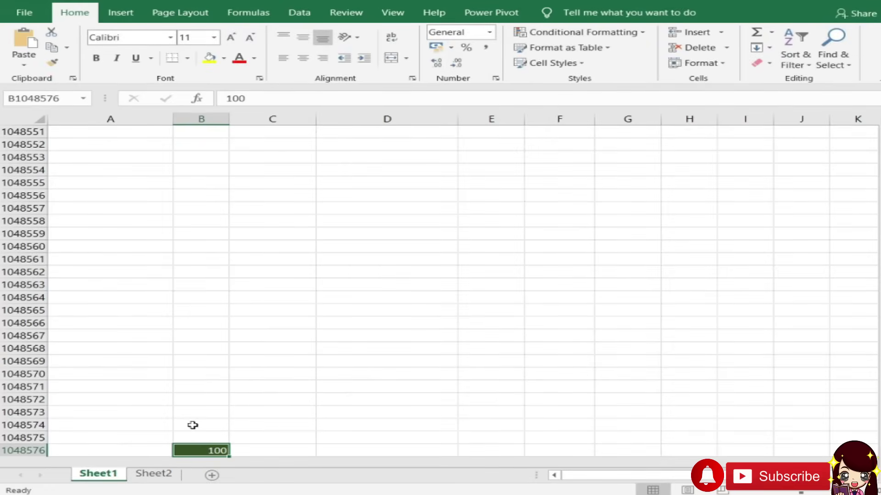
# Enter 50 in B1048576, then 60 and finally 100 in B1048575.
pyautogui.write('50')
pyautogui.press('Return')
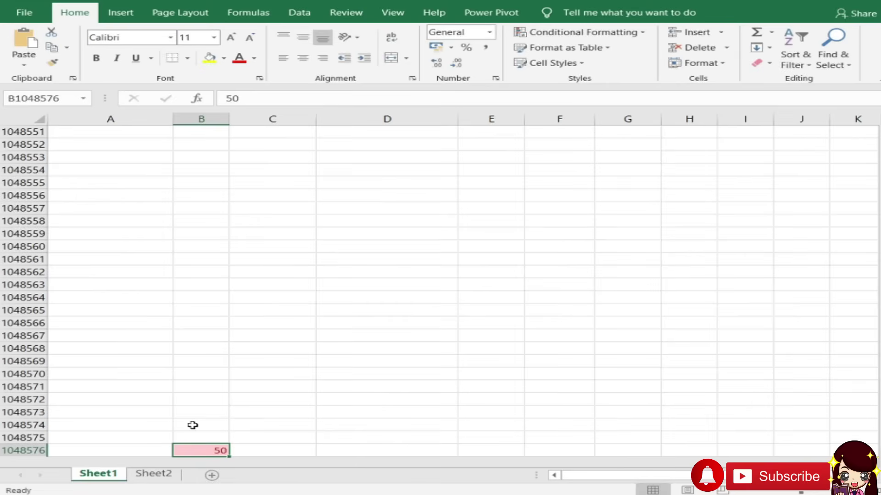
pyautogui.press('Up')
pyautogui.write('60')
pyautogui.press('Return')
pyautogui.press('Up')
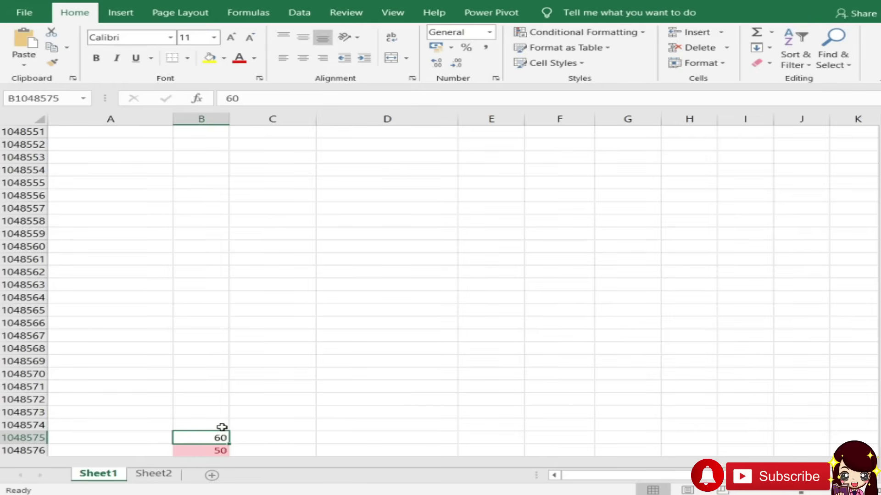
pyautogui.write('100')
pyautogui.press('Return')
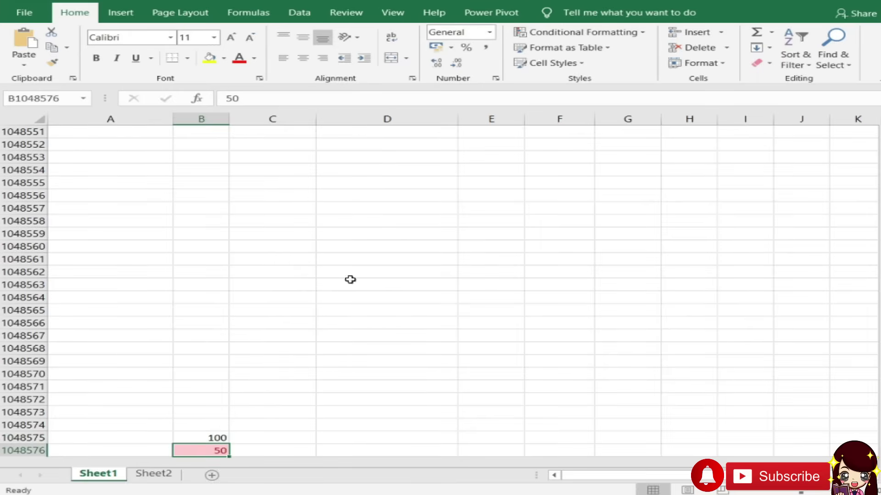
# Open Manage Rules for This Worksheet and scroll through its six rules.
pyautogui.click(601, 34)
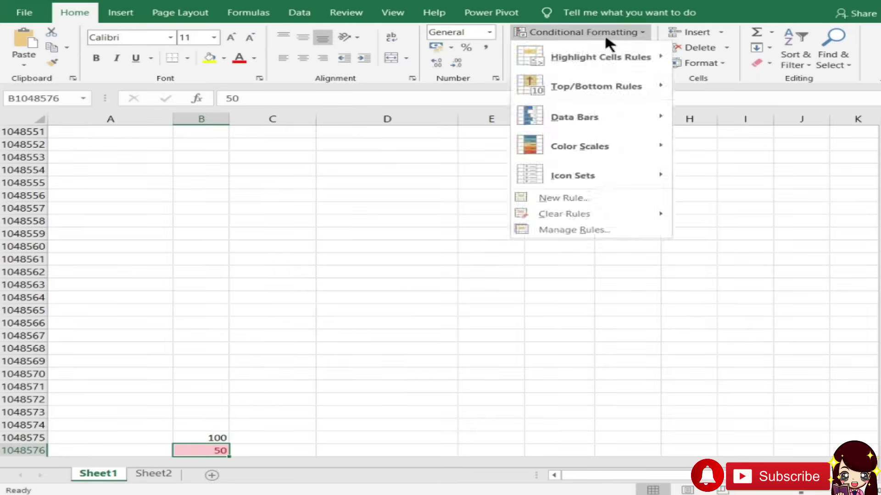
pyautogui.click(619, 229)
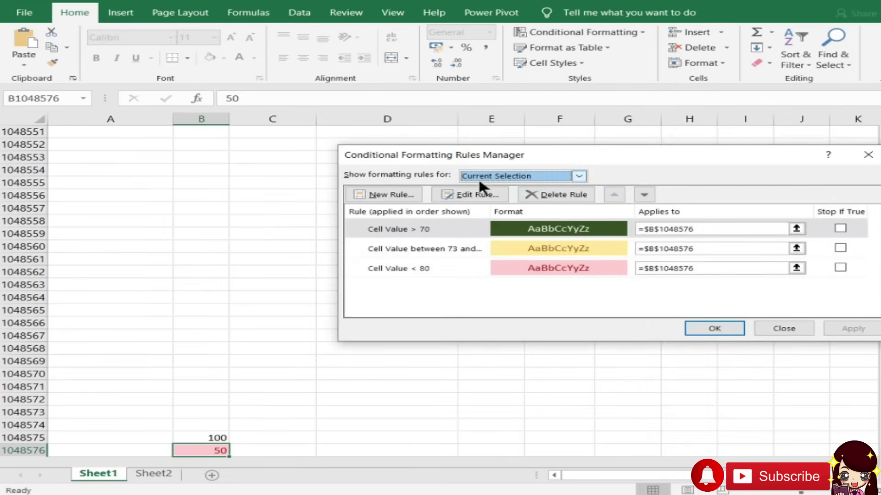
pyautogui.click(552, 174)
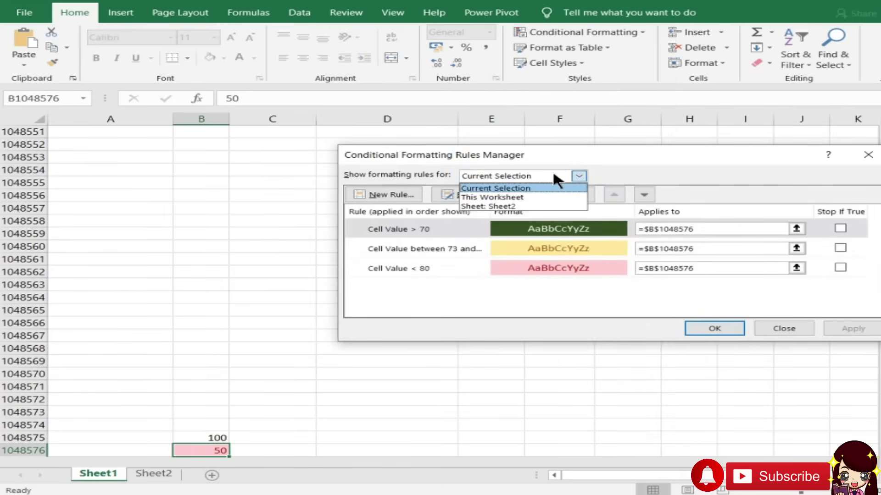
pyautogui.click(521, 198)
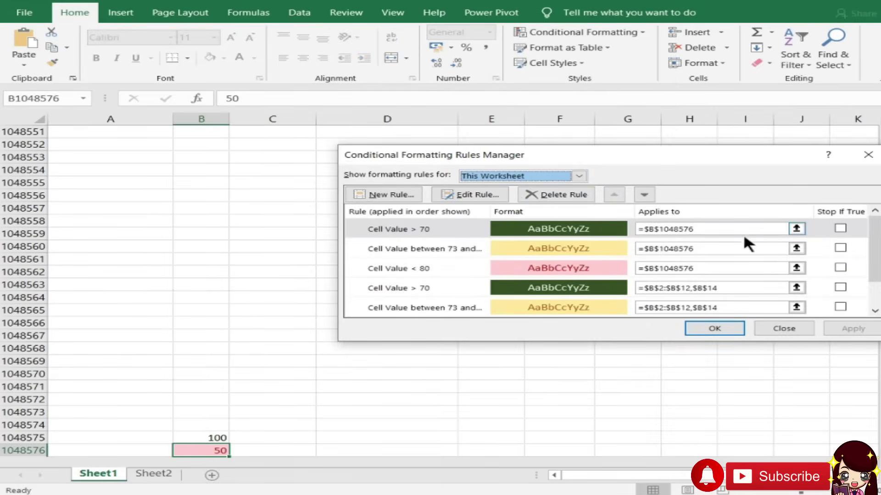
pyautogui.scroll(-1, 706, 276)
pyautogui.scroll(1, 716, 273)
pyautogui.scroll(-1, 716, 271)
pyautogui.scroll(1, 719, 274)
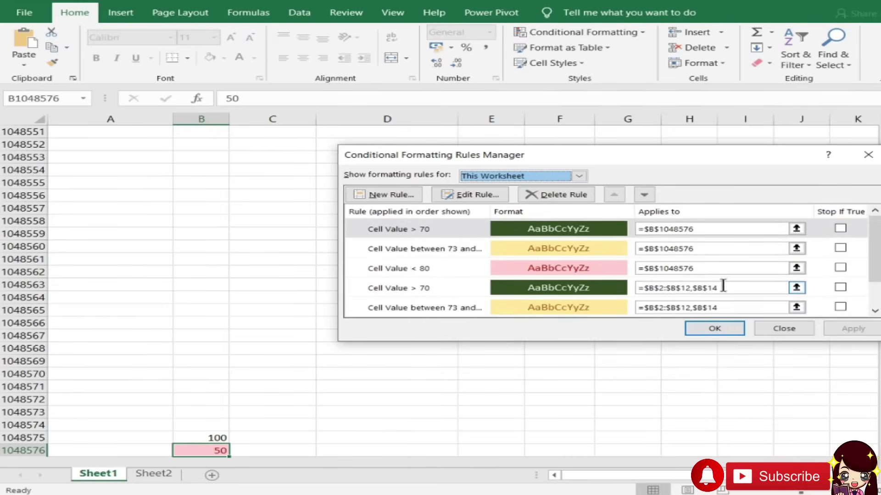
pyautogui.scroll(-1, 724, 283)
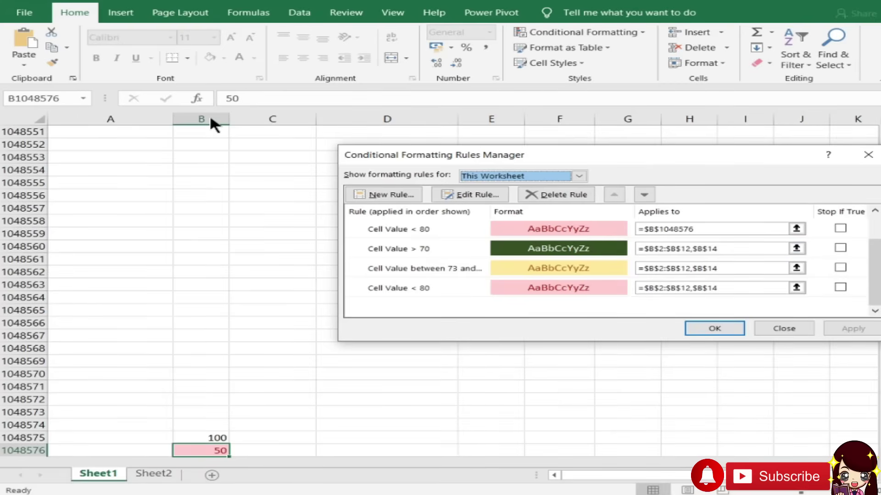
# Change the Cell Value > 70 rule's Applies to range to column B ($B:$B).
pyautogui.moveTo(731, 250); pyautogui.dragTo(623, 248)
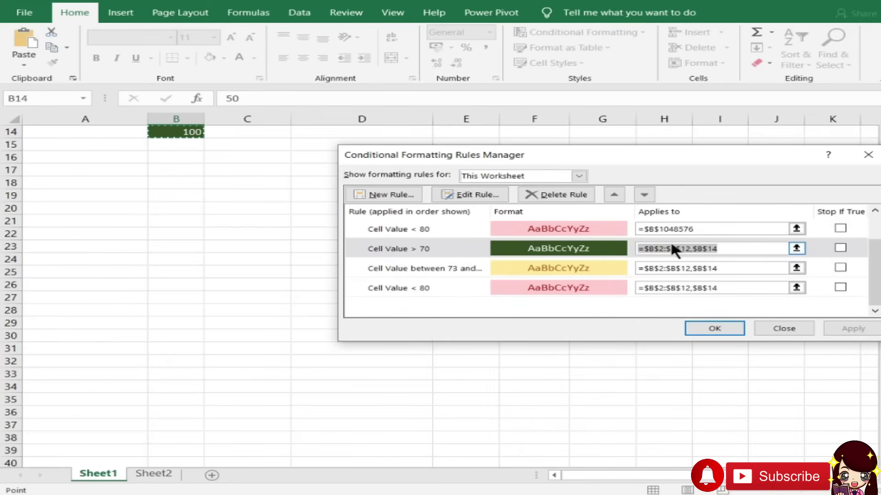
pyautogui.write('=')
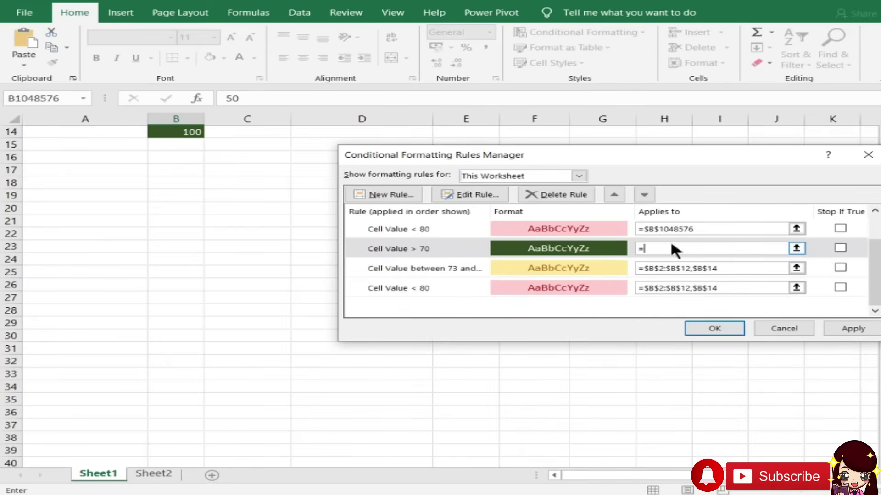
pyautogui.click(184, 120)
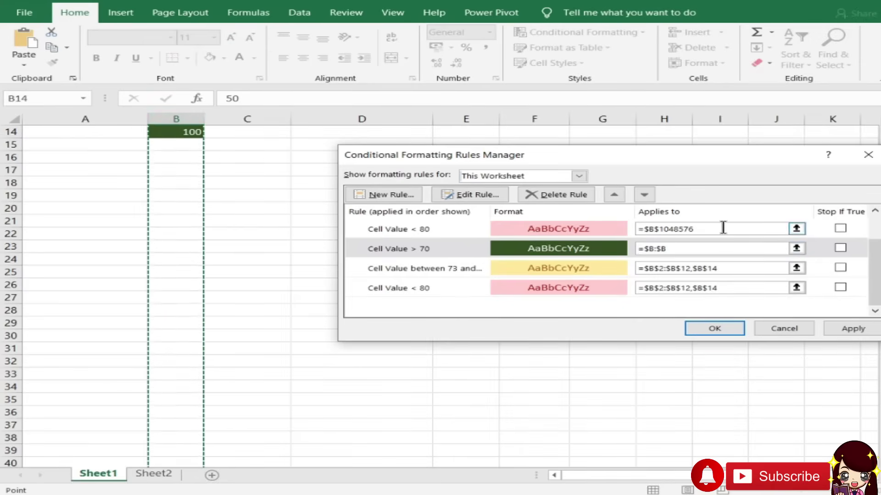
pyautogui.doubleClick(678, 248)
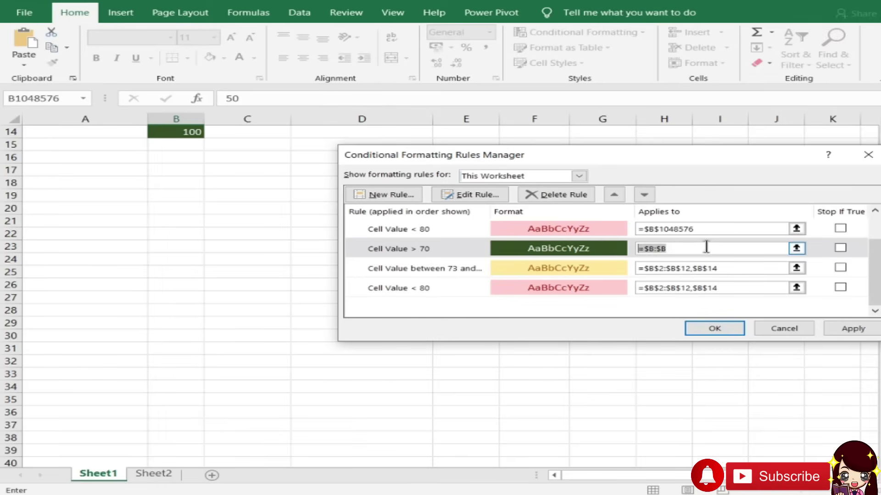
# Set the between-73 rule to apply to column B and apply the changes.
pyautogui.click(722, 268)
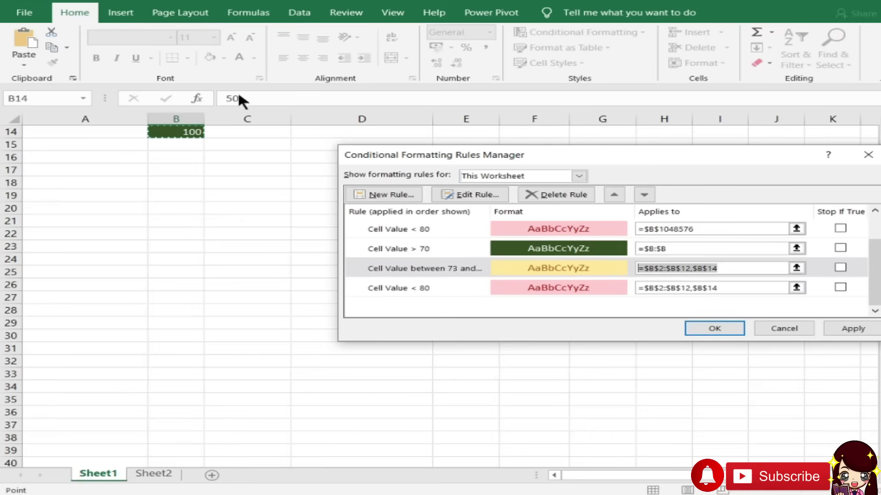
pyautogui.click(178, 115)
pyautogui.moveTo(753, 269); pyautogui.dragTo(604, 256)
pyautogui.press('BackSpace')
pyautogui.click(176, 119)
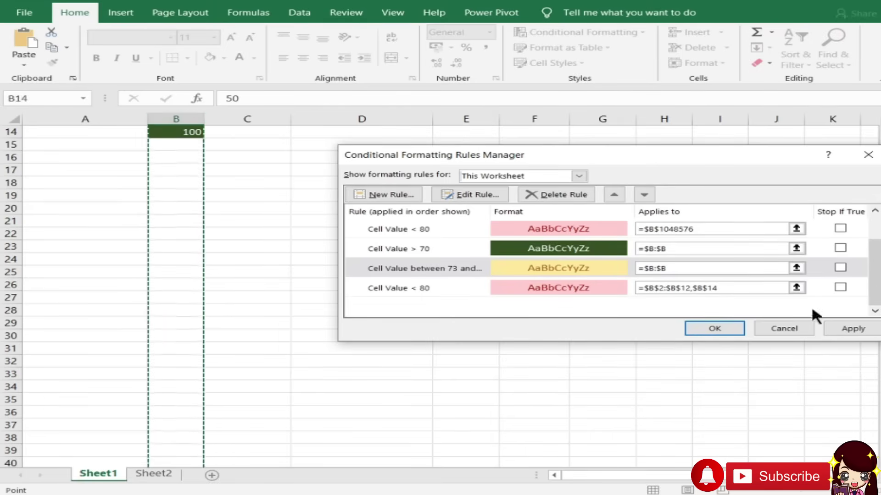
pyautogui.click(850, 328)
# Set the Cell Value < 80 rule to apply to column B and apply.
pyautogui.click(582, 281)
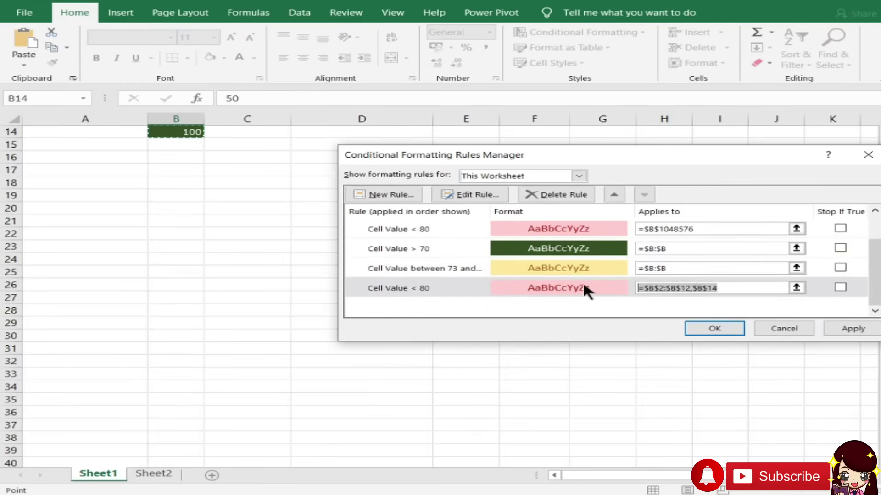
pyautogui.press('BackSpace')
pyautogui.click(175, 119)
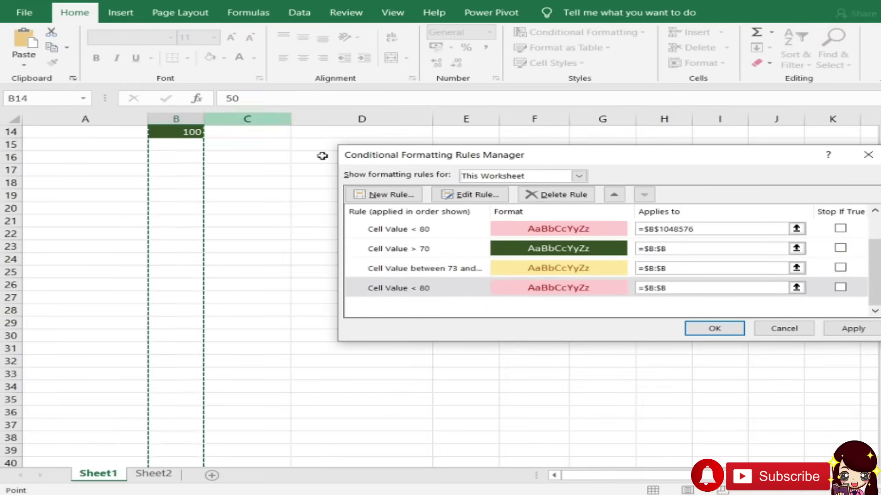
pyautogui.click(848, 324)
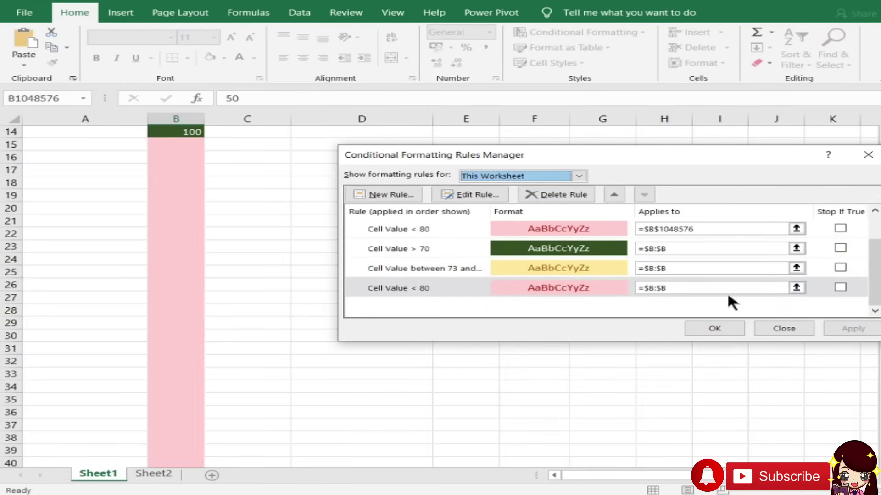
# Delete the stray $B$1048576 rules and close the rules manager.
pyautogui.scroll(-2, 555, 287)
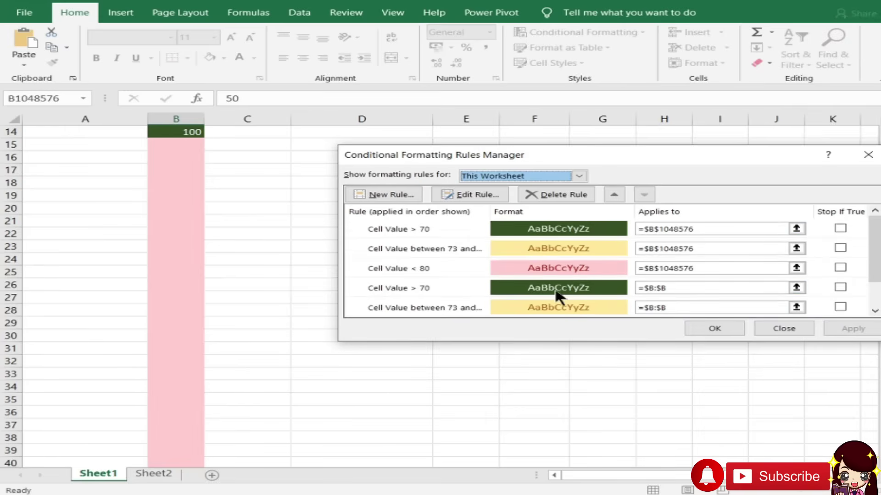
pyautogui.scroll(2, 653, 308)
pyautogui.scroll(-2, 585, 294)
pyautogui.scroll(2, 585, 294)
pyautogui.click(708, 269)
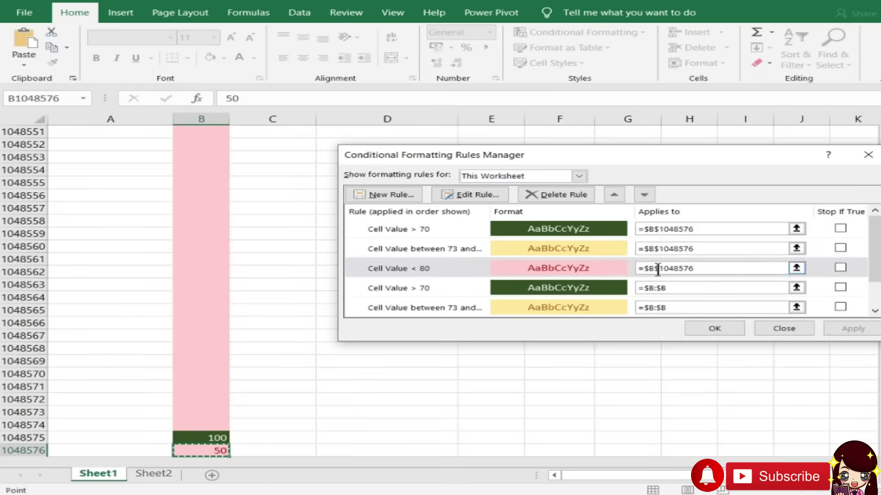
pyautogui.click(749, 249)
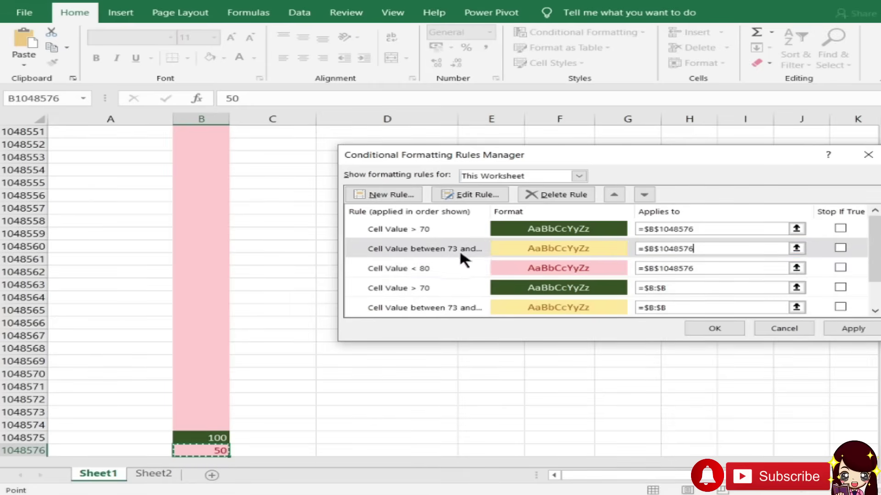
pyautogui.click(576, 193)
pyautogui.click(472, 248)
pyautogui.click(534, 194)
pyautogui.click(540, 194)
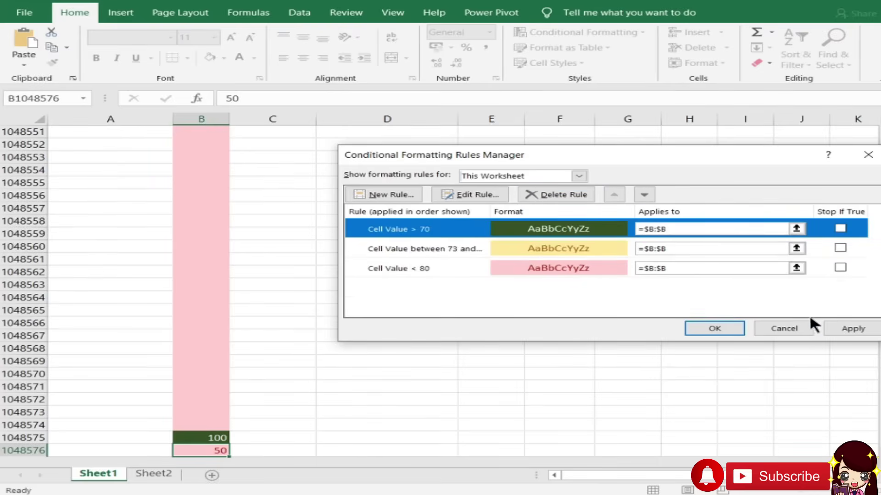
pyautogui.click(849, 329)
pyautogui.click(720, 328)
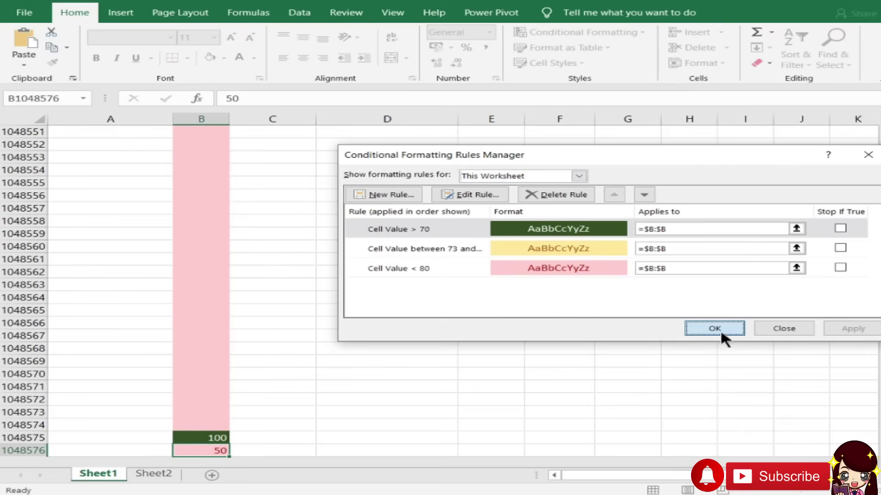
# Return to the top of column B and recheck the list of formatting rules.
pyautogui.hotkey('shift', 'Up')
pyautogui.press('Up')
pyautogui.hotkey('ctrl', 'Up')
pyautogui.press('Down')
pyautogui.hotkey('ctrl', 'Up')
pyautogui.hotkey('ctrl', 'Up')
pyautogui.hotkey('ctrl', 'Up')
pyautogui.press('Down')
pyautogui.press('Down')
pyautogui.press('Down')
pyautogui.press('Down')
pyautogui.press('Down')
pyautogui.press('Down')
pyautogui.press('Down')
pyautogui.press('Down')
pyautogui.press('Down')
pyautogui.press('Down')
pyautogui.press('Down')
pyautogui.press('Down')
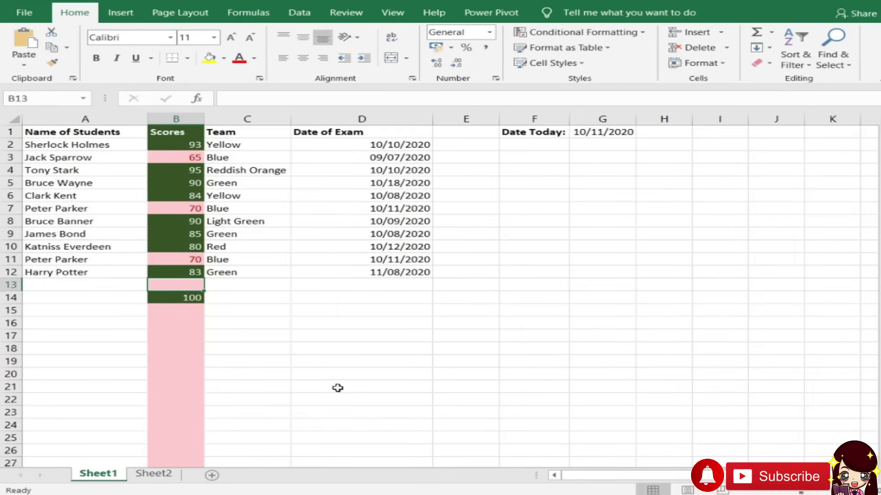
pyautogui.click(633, 32)
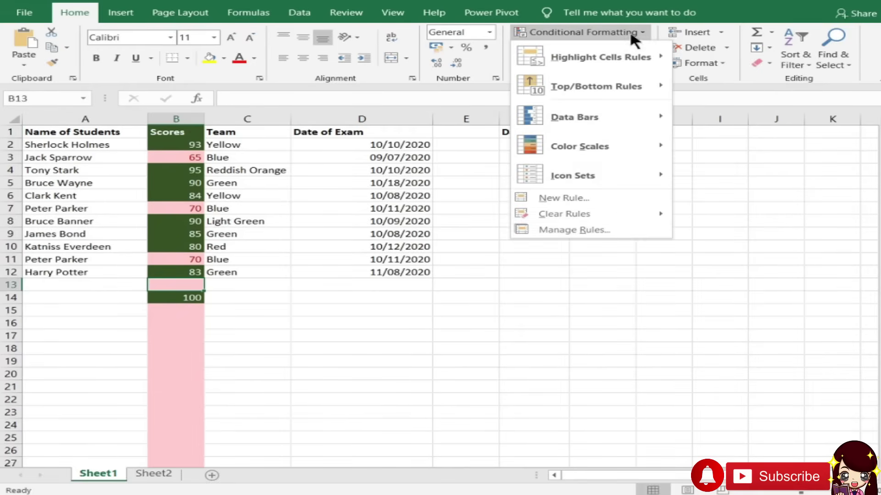
pyautogui.click(575, 229)
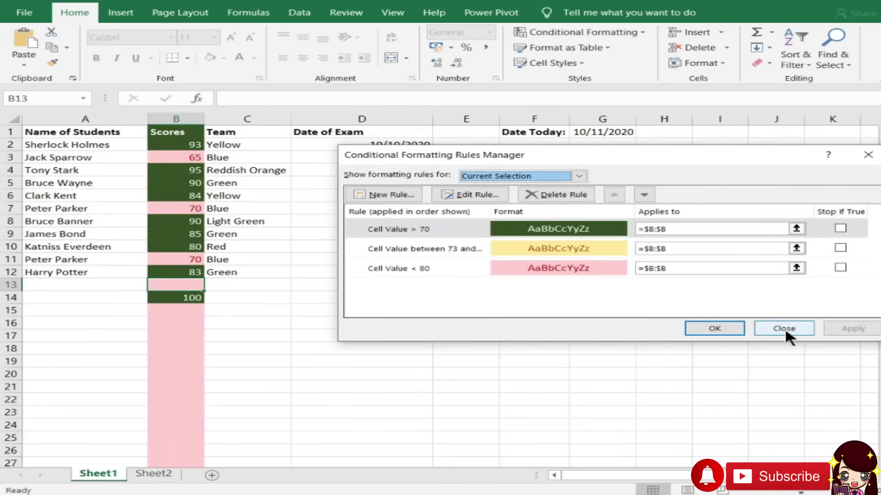
pyautogui.click(692, 328)
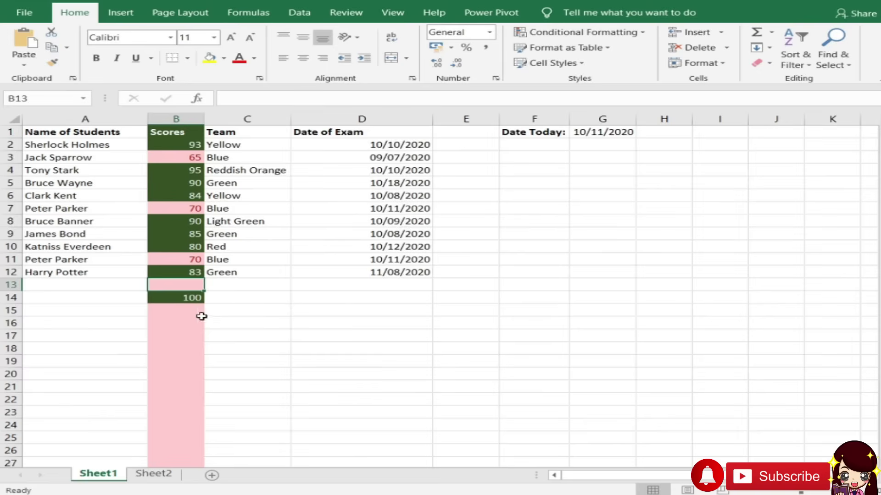
# Enter test values 0, 70 and finally 100 in B16, then select B13.
pyautogui.click(195, 321)
pyautogui.press('Up')
pyautogui.press('Down')
pyautogui.write('0')
pyautogui.press('Return')
pyautogui.press('Up')
pyautogui.write('70')
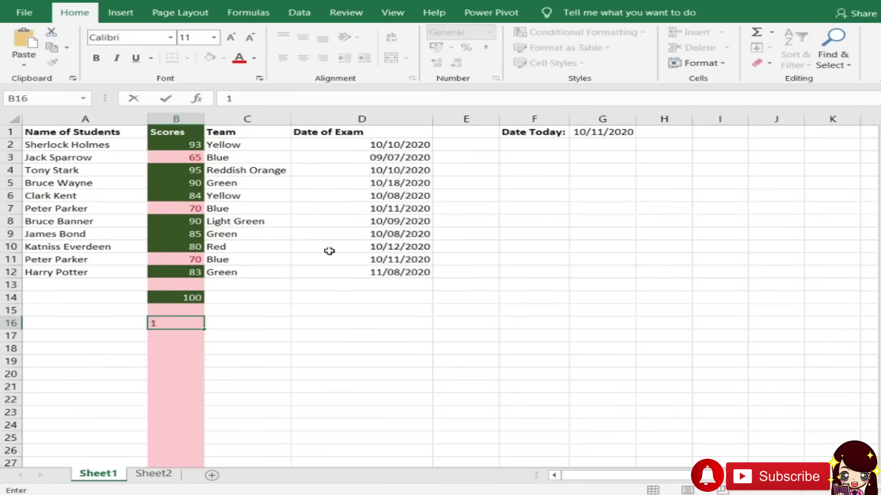
pyautogui.press('Return')
pyautogui.press('Up')
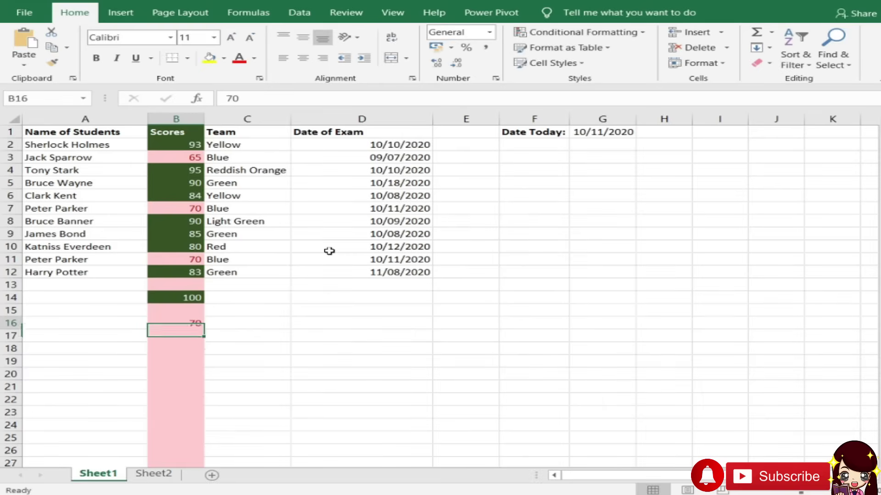
pyautogui.write('100')
pyautogui.press('Return')
pyautogui.press('Up')
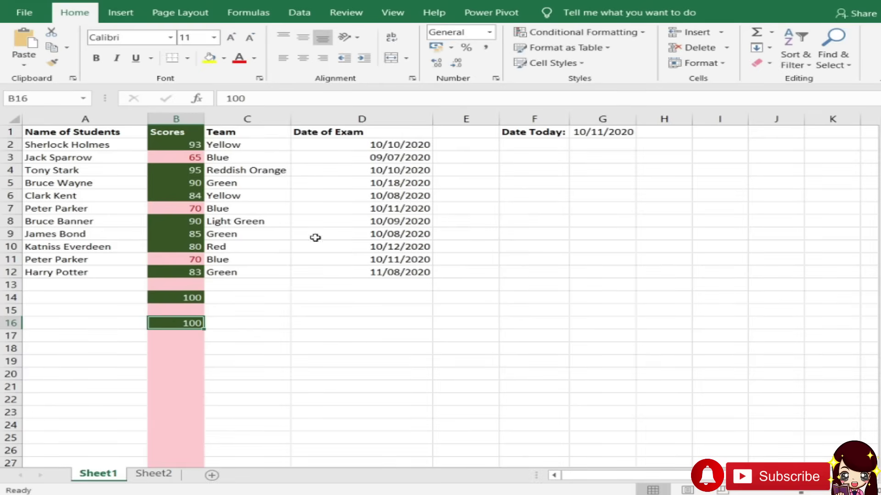
pyautogui.click(186, 290)
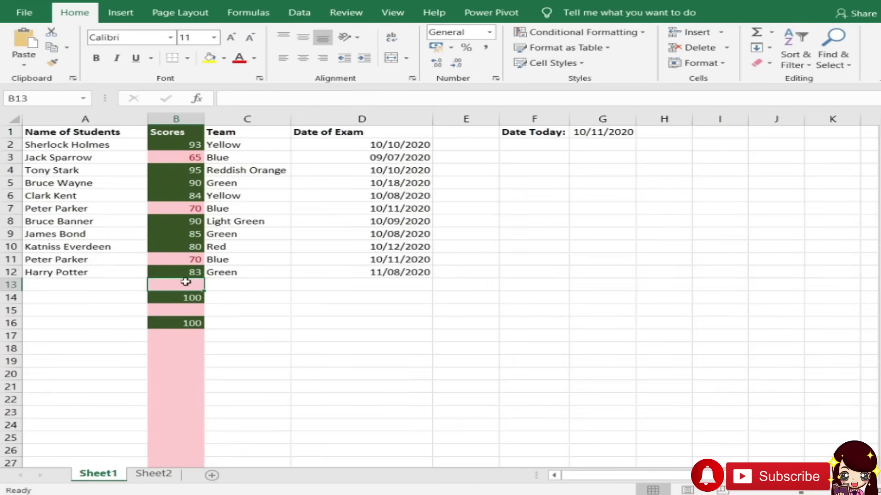
# Restrict all three score rules to =$B$2:$B$12 and apply the change.
pyautogui.click(596, 31)
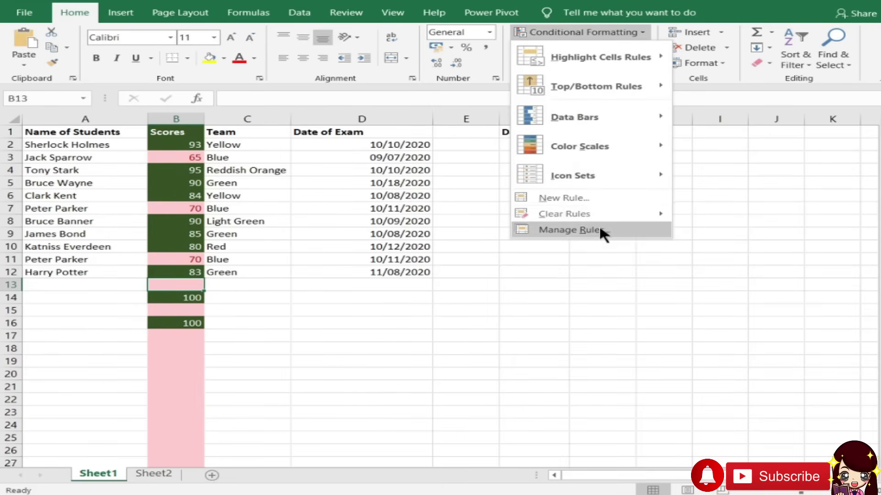
pyautogui.click(596, 203)
pyautogui.click(676, 228)
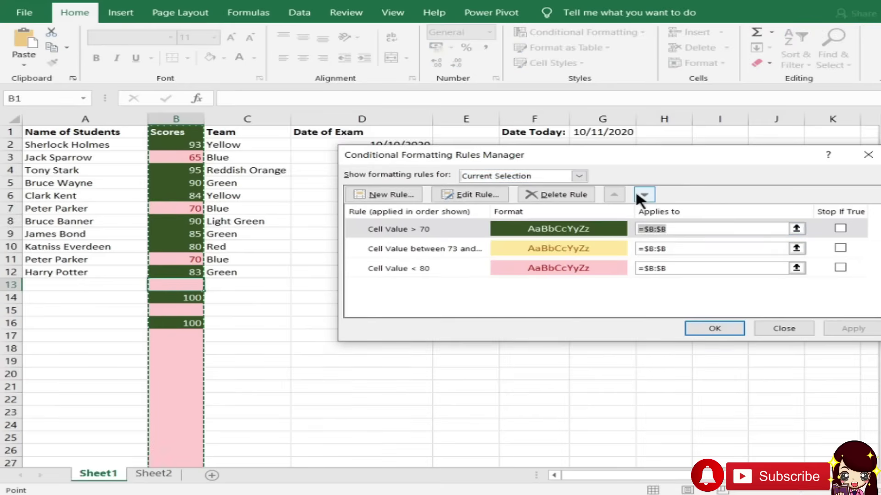
pyautogui.press('BackSpace')
pyautogui.press('BackSpace')
pyautogui.press('BackSpace')
pyautogui.press('BackSpace')
pyautogui.press('BackSpace')
pyautogui.press('BackSpace')
pyautogui.moveTo(194, 148); pyautogui.dragTo(195, 275)
pyautogui.hotkey('ctrl', 'c')
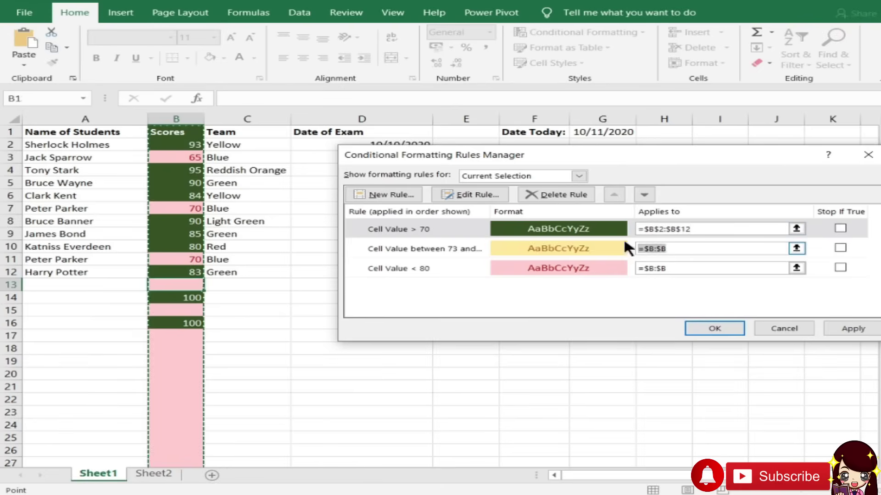
pyautogui.click(585, 248)
pyautogui.hotkey('ctrl', 'v')
pyautogui.click(706, 268)
pyautogui.hotkey('ctrl', 'v')
pyautogui.click(851, 328)
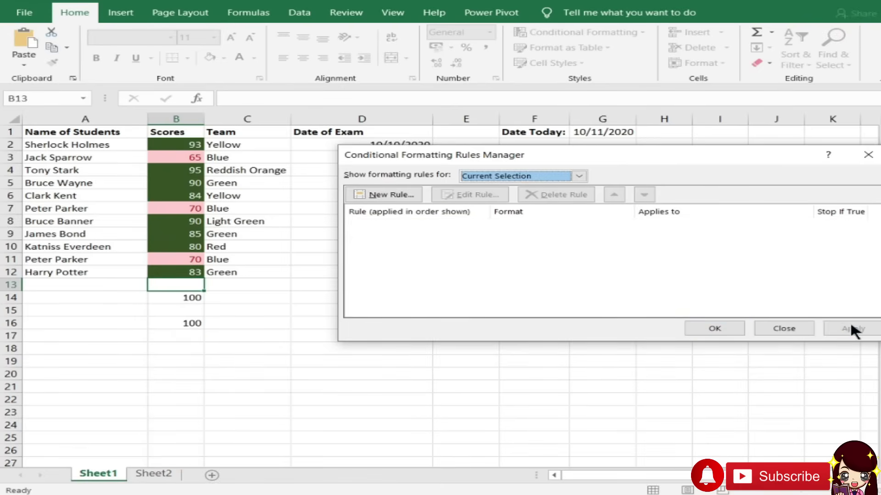
pyautogui.click(714, 328)
# Clear the test values in B13:B17.
pyautogui.click(211, 310)
pyautogui.moveTo(190, 286); pyautogui.dragTo(159, 324)
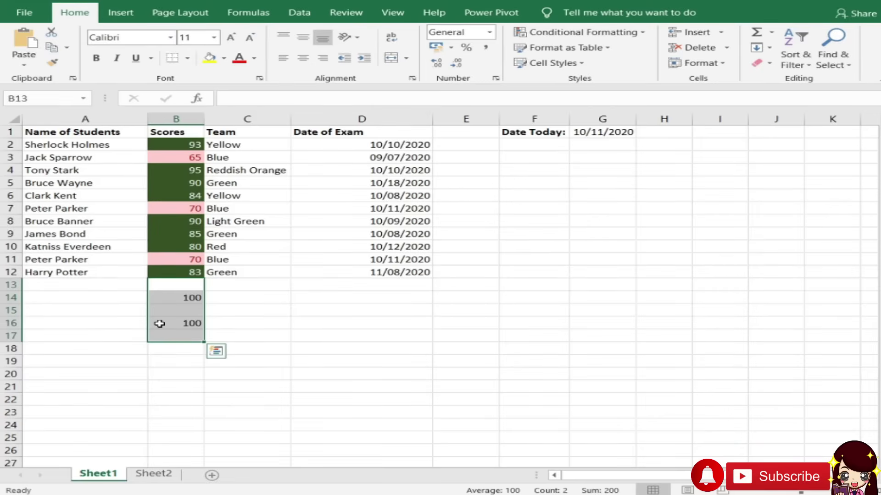
pyautogui.press('Delete')
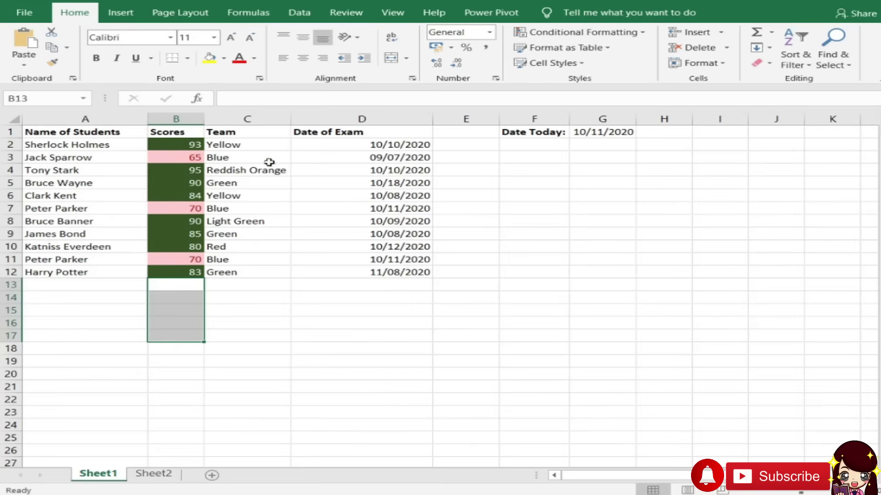
# Add an Above Average rule to B2:B12 using green fill with dark green text.
pyautogui.moveTo(234, 145); pyautogui.dragTo(281, 268)
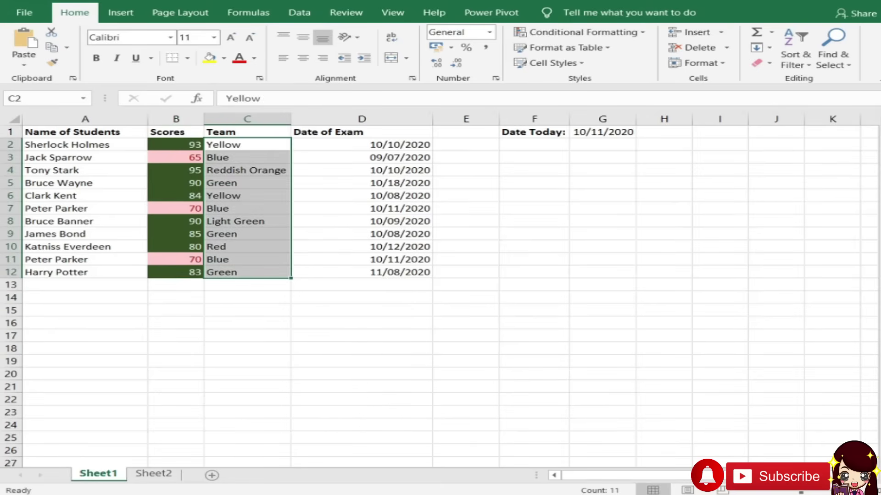
pyautogui.moveTo(191, 148); pyautogui.dragTo(202, 272)
pyautogui.click(595, 30)
pyautogui.moveTo(624, 86)
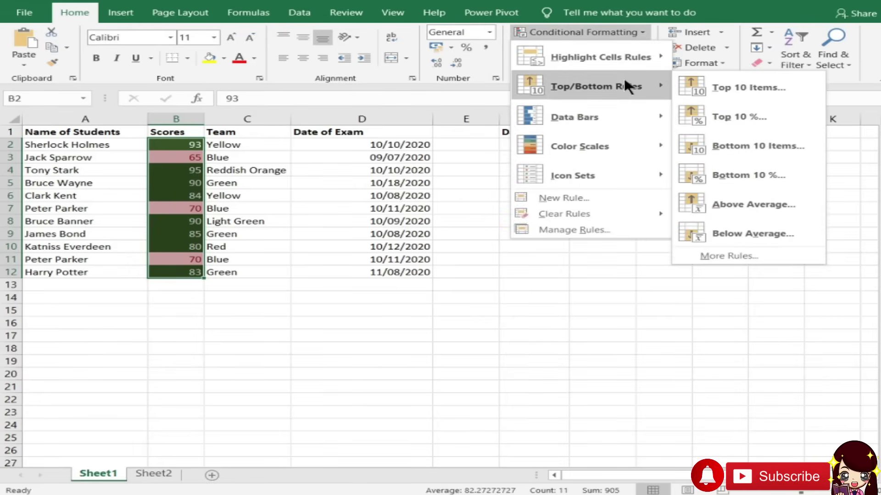
pyautogui.click(732, 209)
pyautogui.click(654, 233)
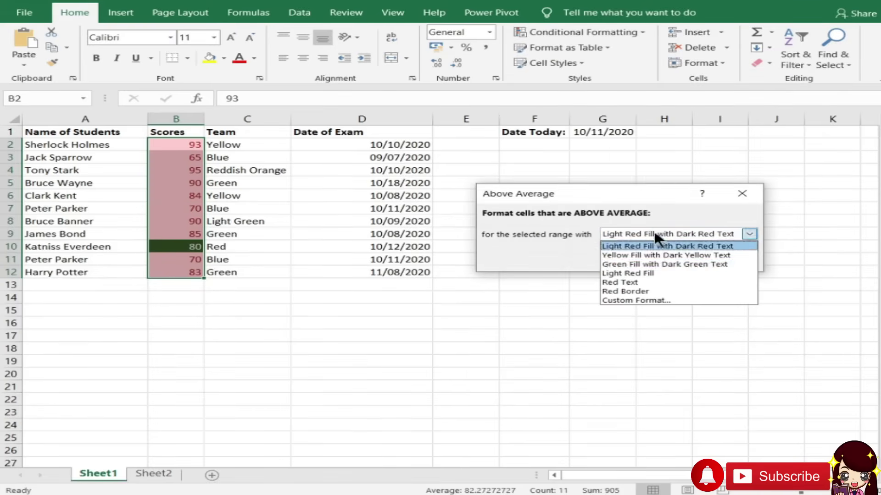
pyautogui.click(610, 262)
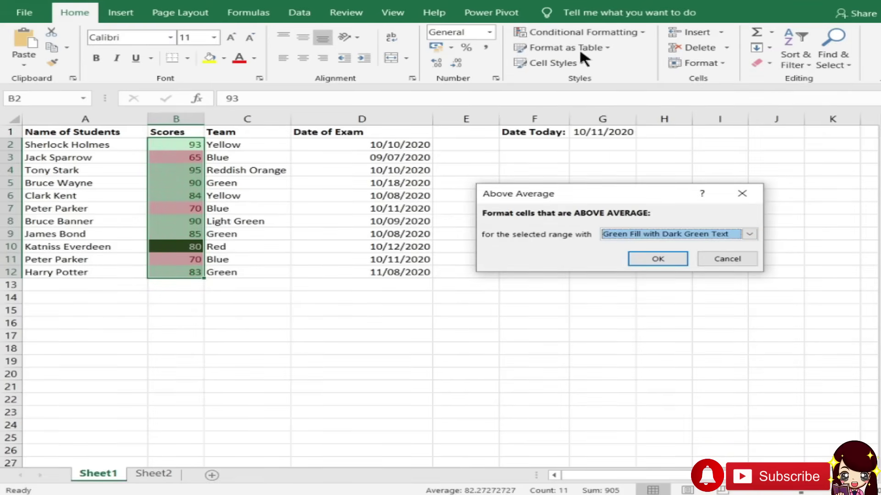
pyautogui.click(675, 258)
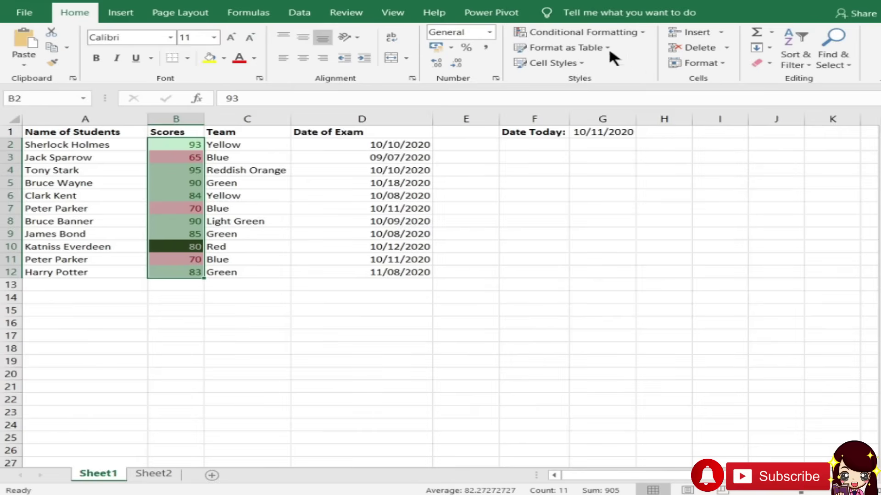
pyautogui.click(604, 33)
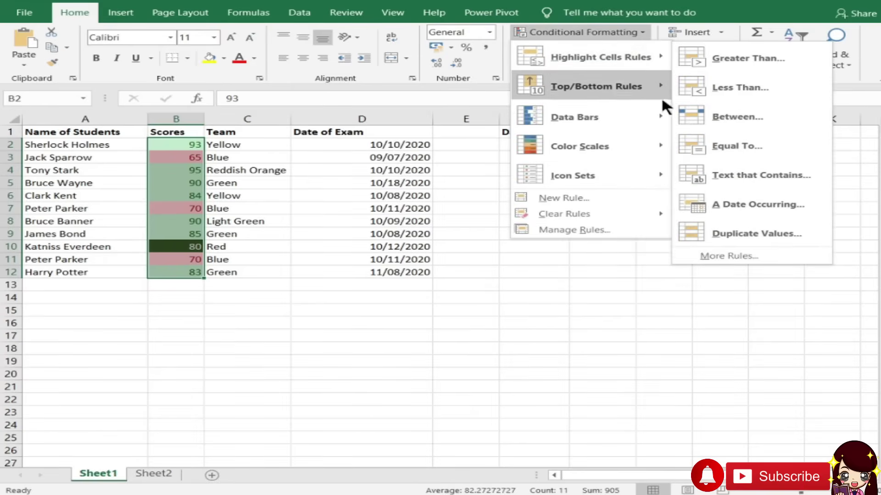
pyautogui.moveTo(617, 85)
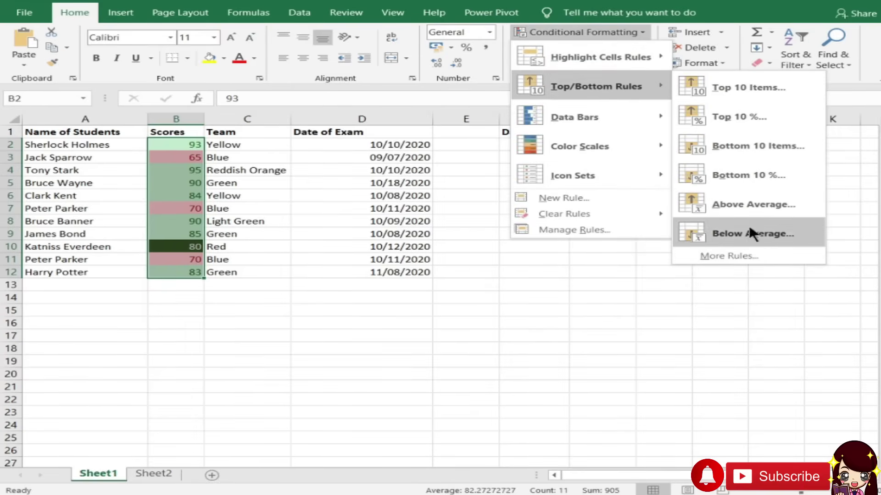
pyautogui.click(732, 118)
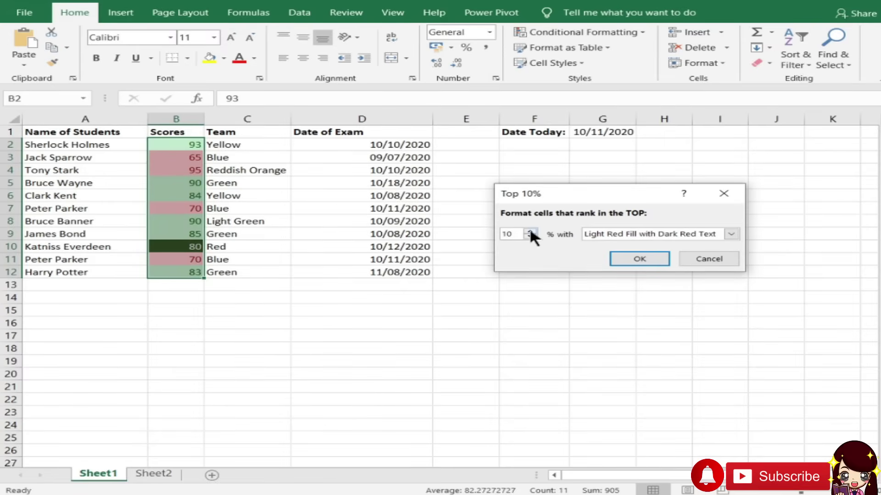
pyautogui.click(634, 233)
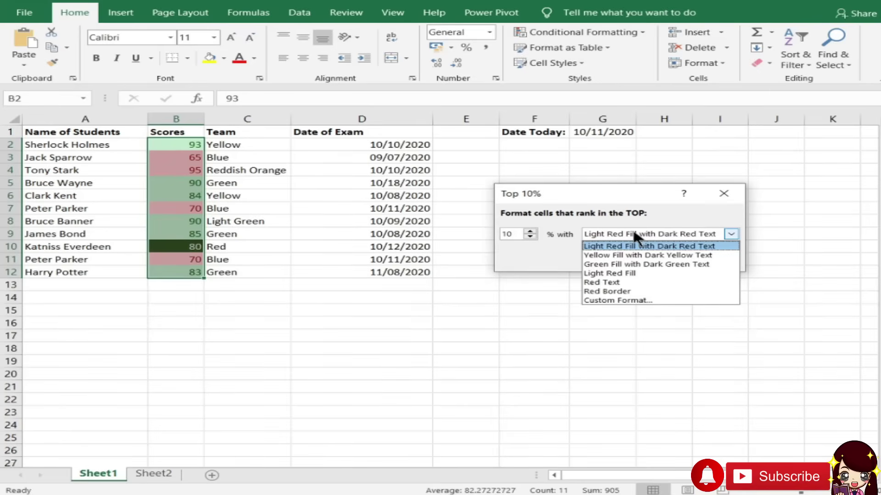
pyautogui.click(532, 230)
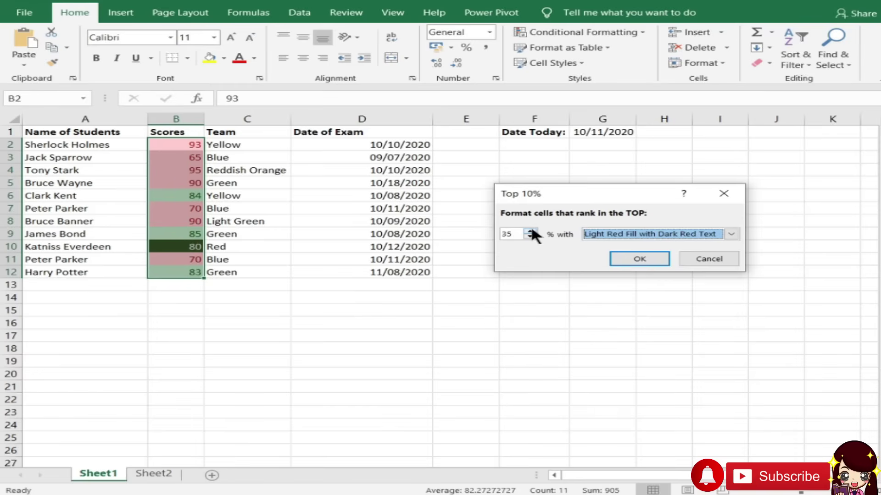
pyautogui.click(628, 233)
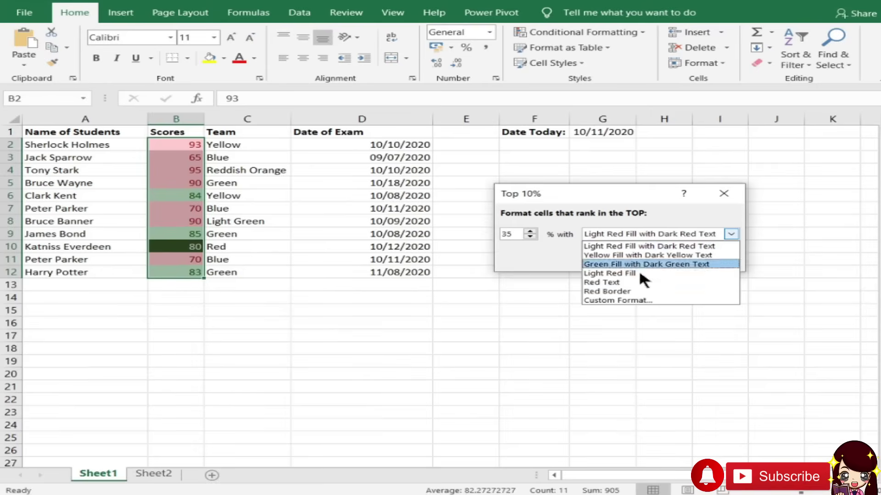
pyautogui.click(636, 300)
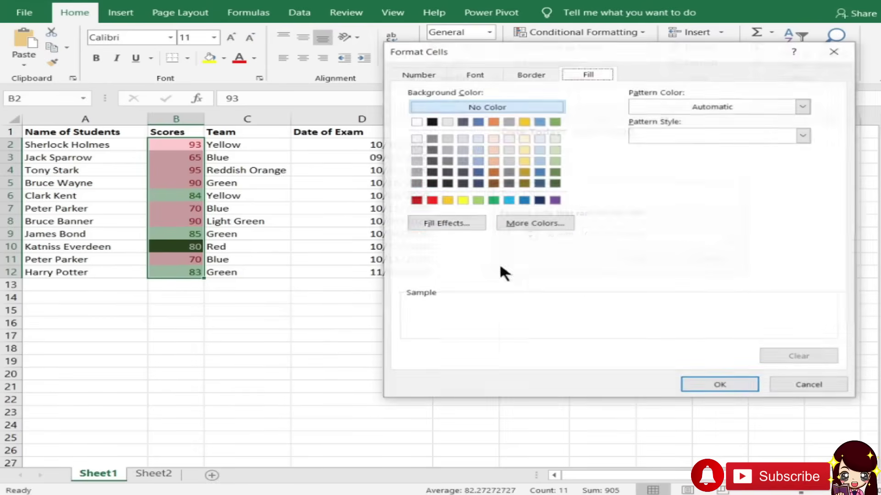
pyautogui.click(539, 201)
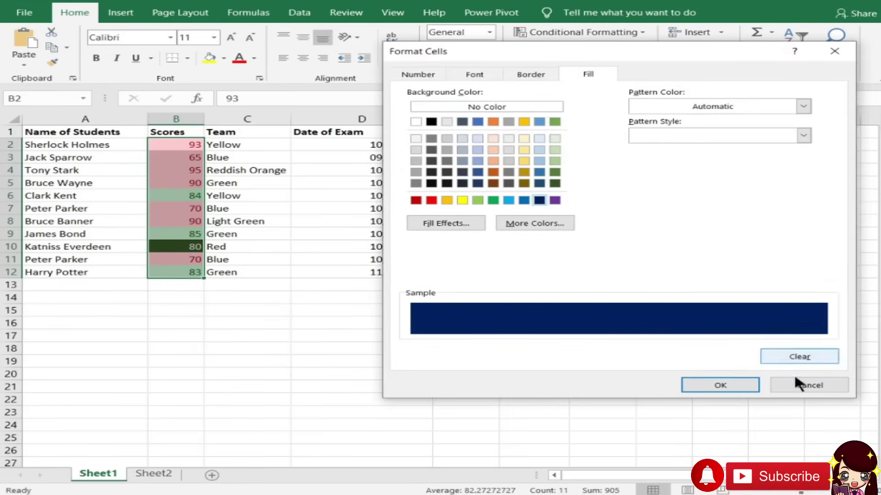
pyautogui.click(718, 386)
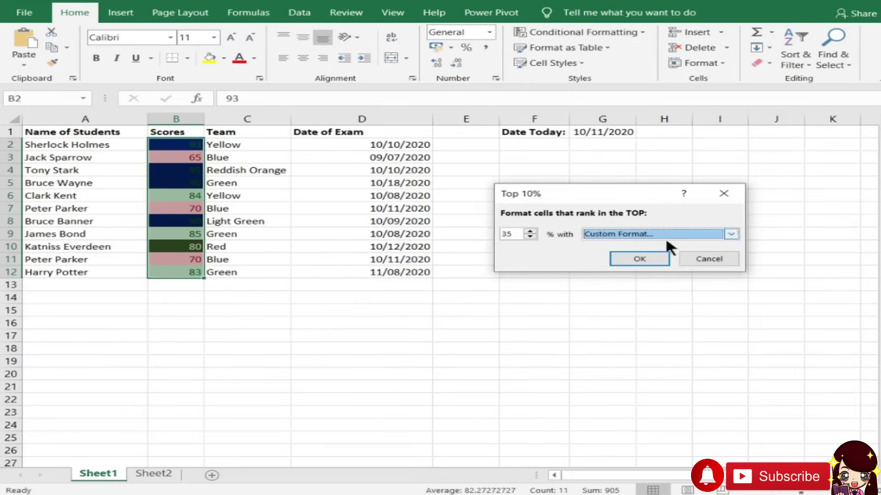
pyautogui.click(708, 258)
pyautogui.click(527, 303)
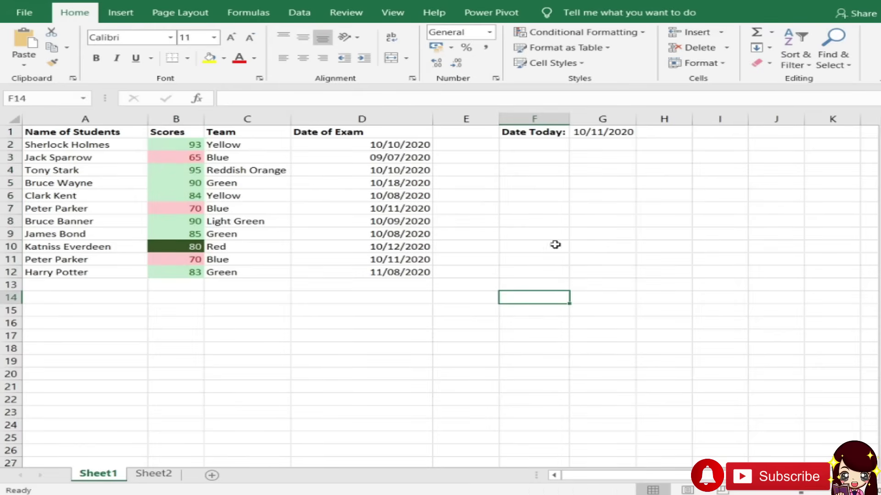
# Apply the 3 Stars rating icon set to the scores in B2:B12.
pyautogui.click(616, 34)
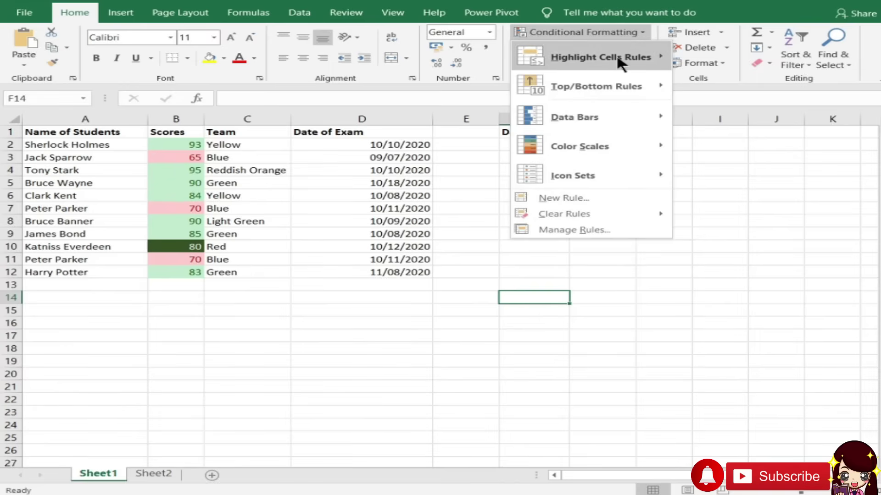
pyautogui.moveTo(618, 118)
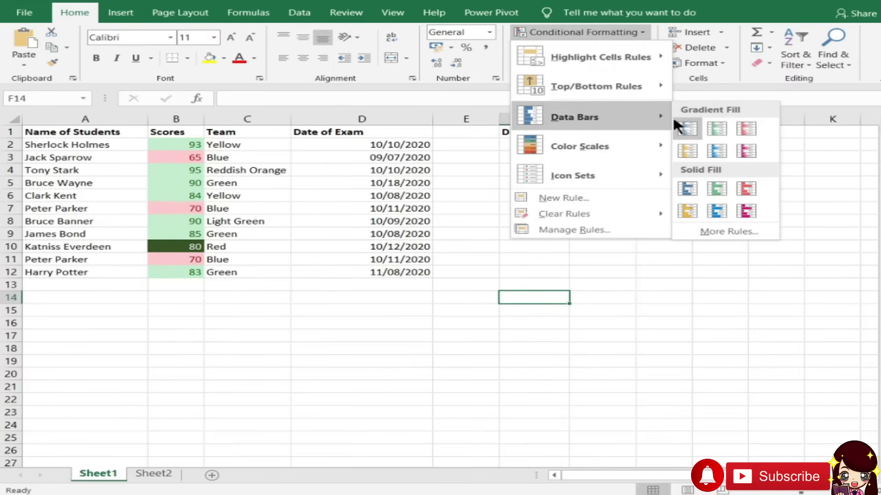
pyautogui.click(212, 157)
pyautogui.moveTo(184, 146); pyautogui.dragTo(185, 272)
pyautogui.click(610, 31)
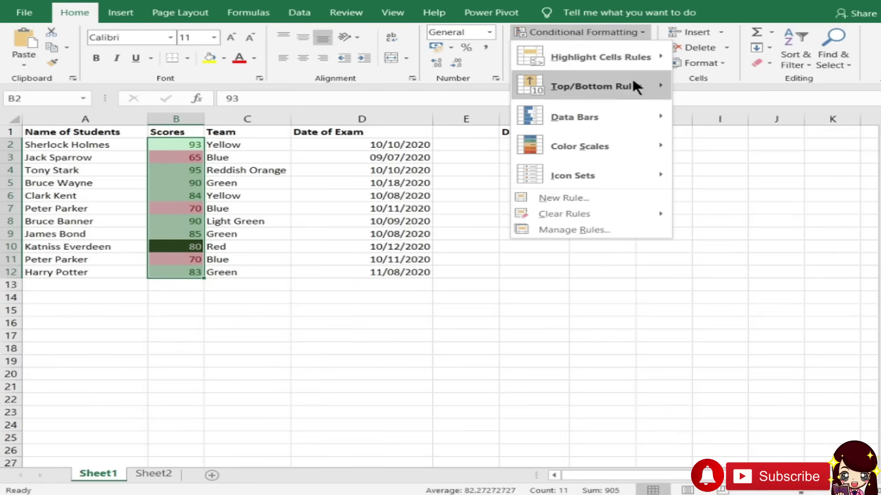
pyautogui.moveTo(624, 117)
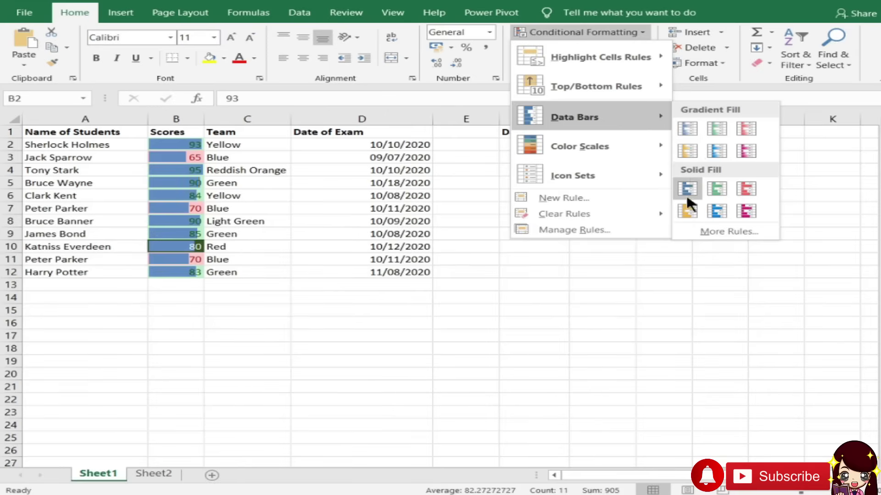
pyautogui.moveTo(623, 150)
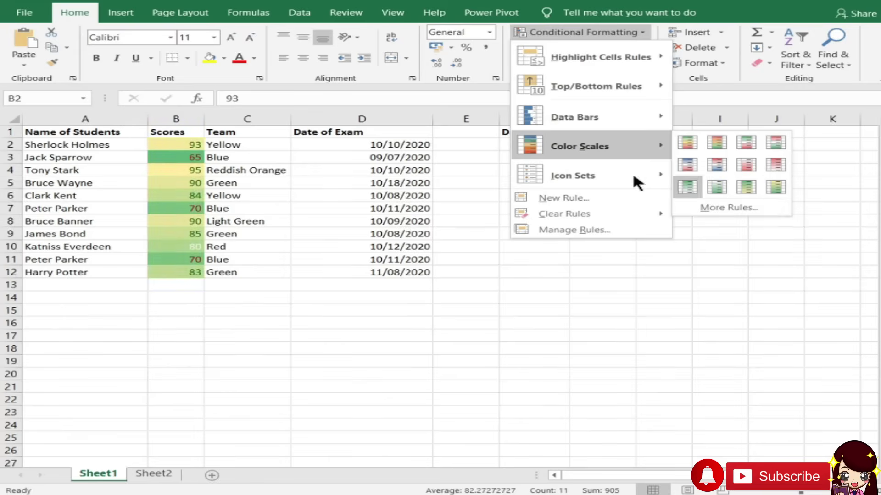
pyautogui.moveTo(633, 172)
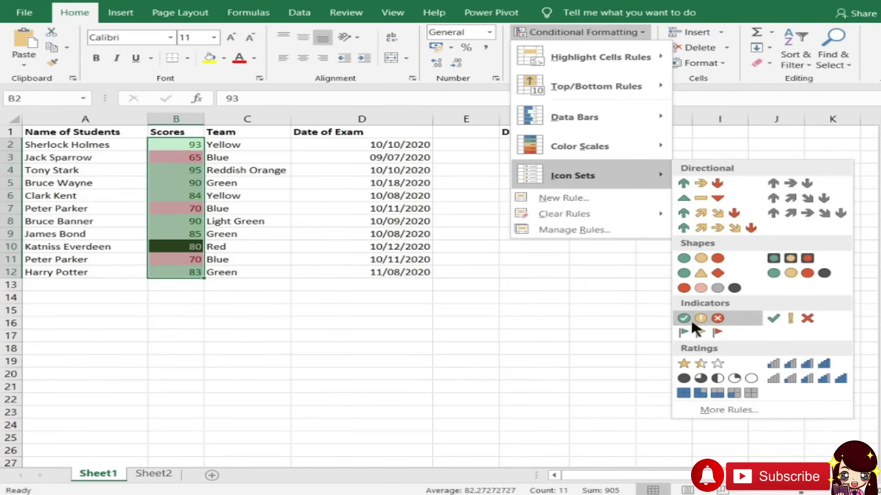
pyautogui.click(685, 364)
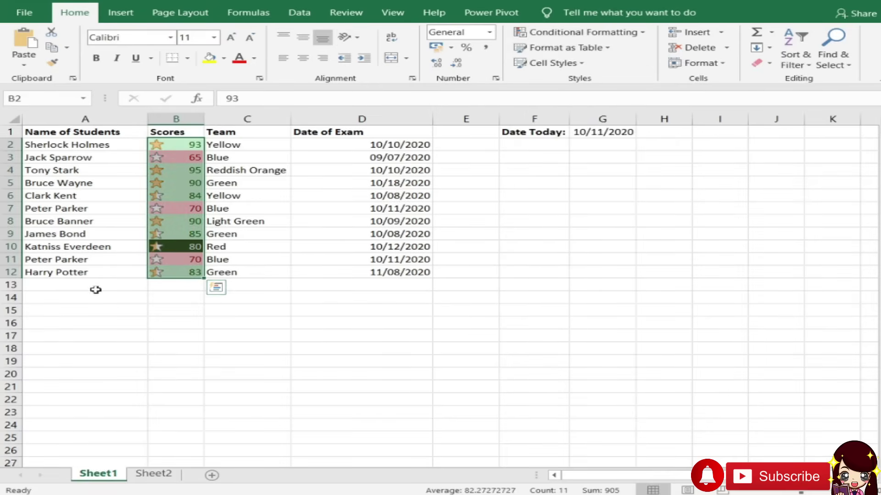
# Change the Cell Value > 70 rule's format to a light green fill and apply.
pyautogui.click(190, 248)
pyautogui.click(618, 33)
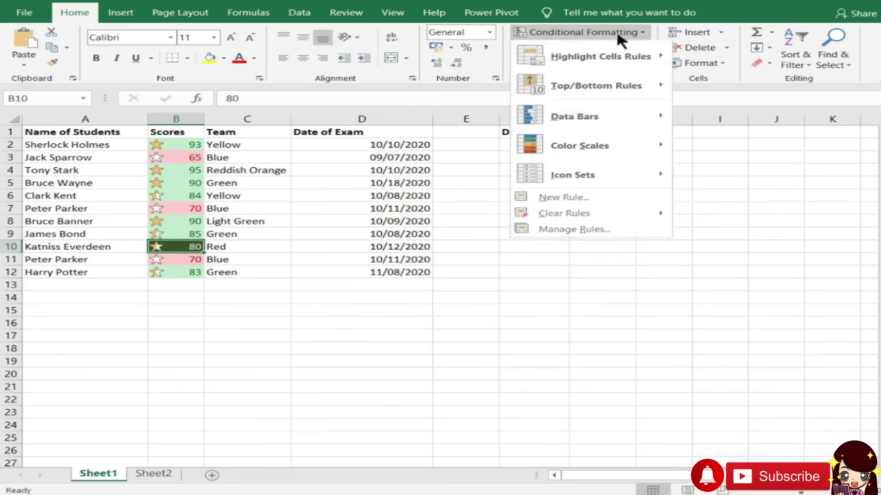
pyautogui.click(575, 230)
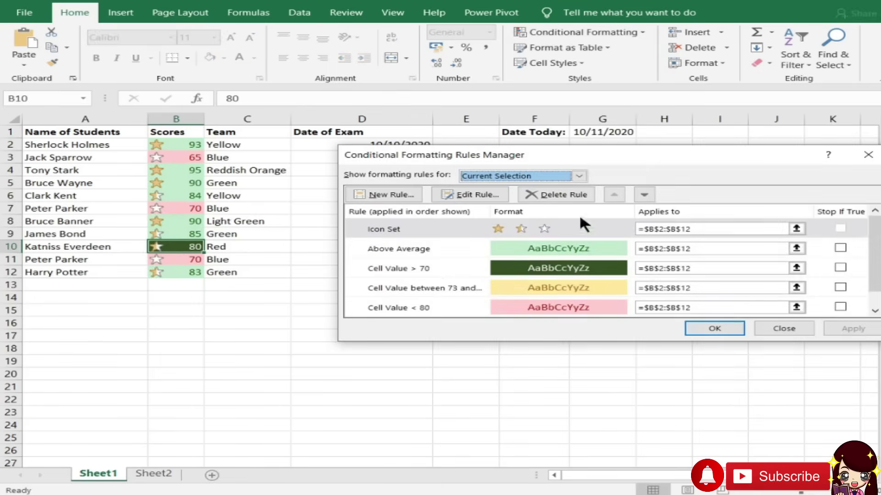
pyautogui.click(440, 271)
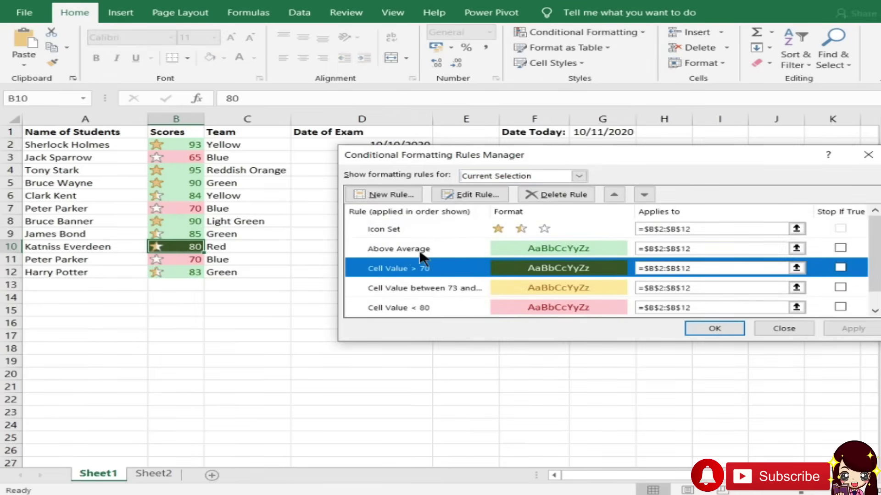
pyautogui.click(419, 248)
pyautogui.click(460, 270)
pyautogui.doubleClick(558, 268)
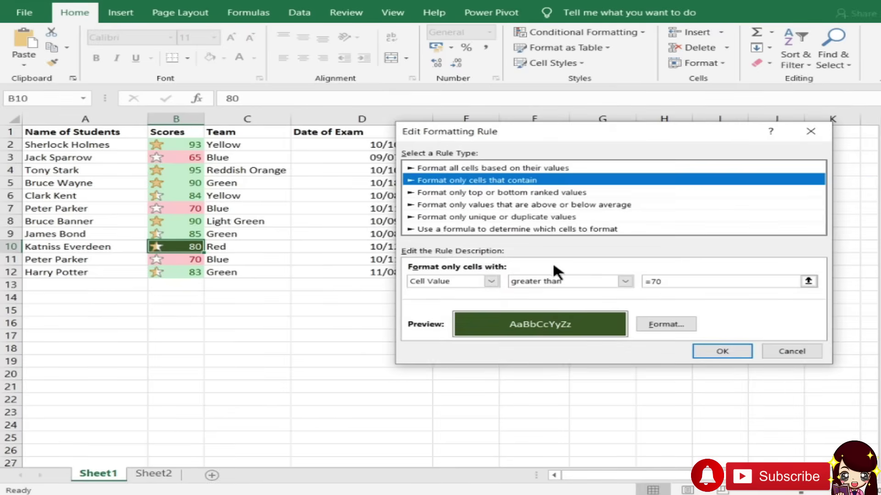
pyautogui.click(619, 281)
pyautogui.click(592, 282)
pyautogui.click(651, 325)
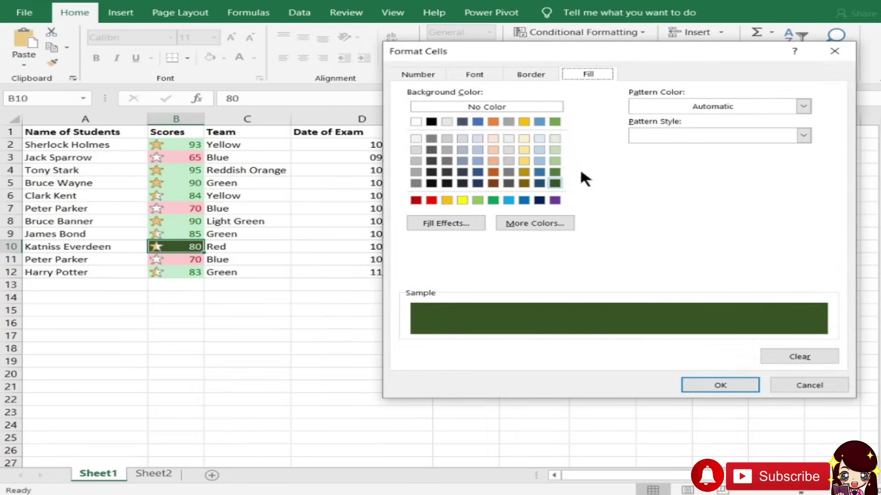
pyautogui.click(554, 161)
pyautogui.click(731, 384)
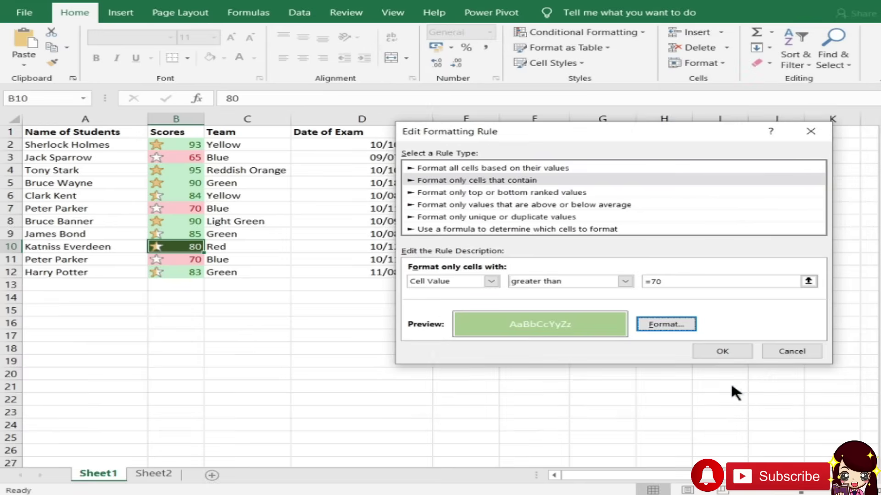
pyautogui.click(693, 348)
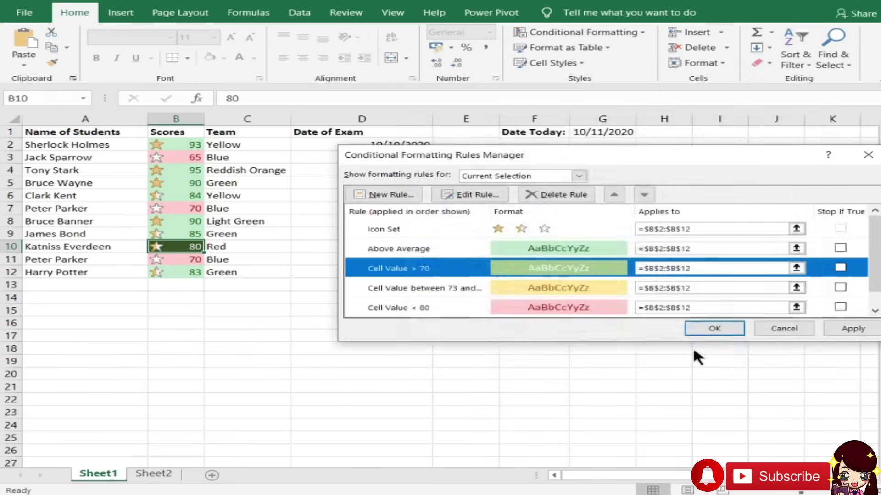
pyautogui.click(849, 328)
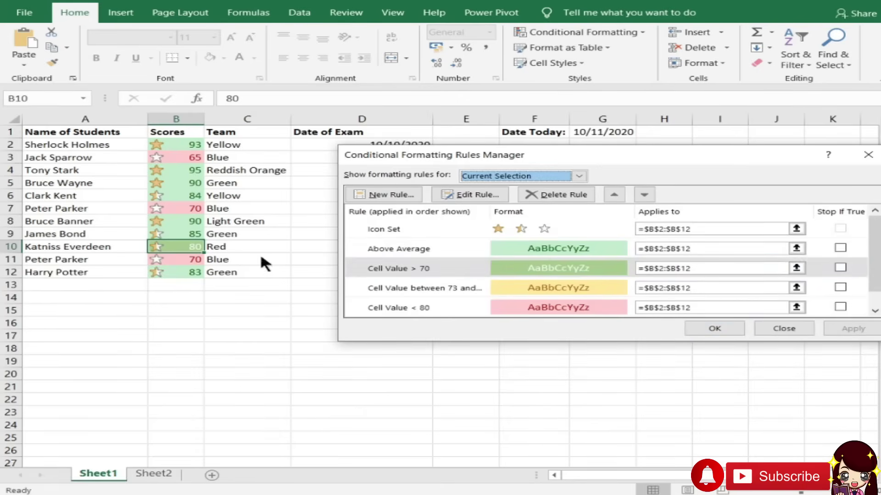
# Delete the Above Average rule, apply, and close the rules manager.
pyautogui.click(433, 250)
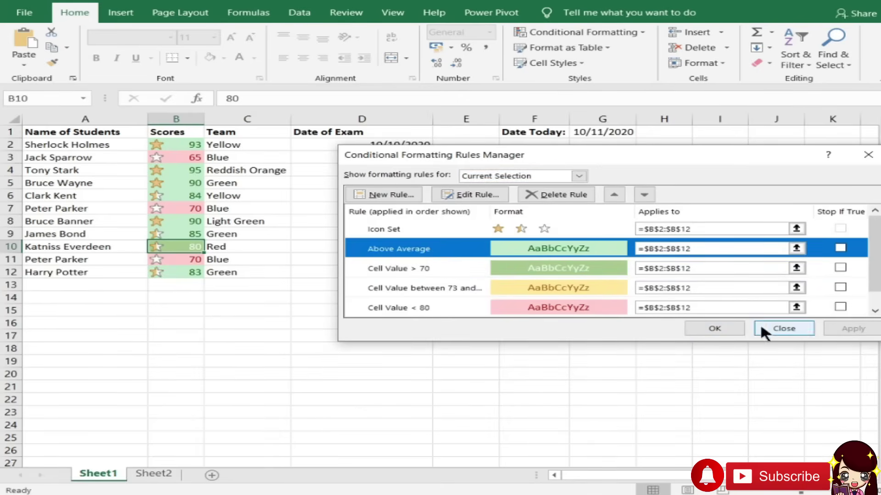
pyautogui.scroll(-1, 764, 312)
pyautogui.scroll(1, 740, 285)
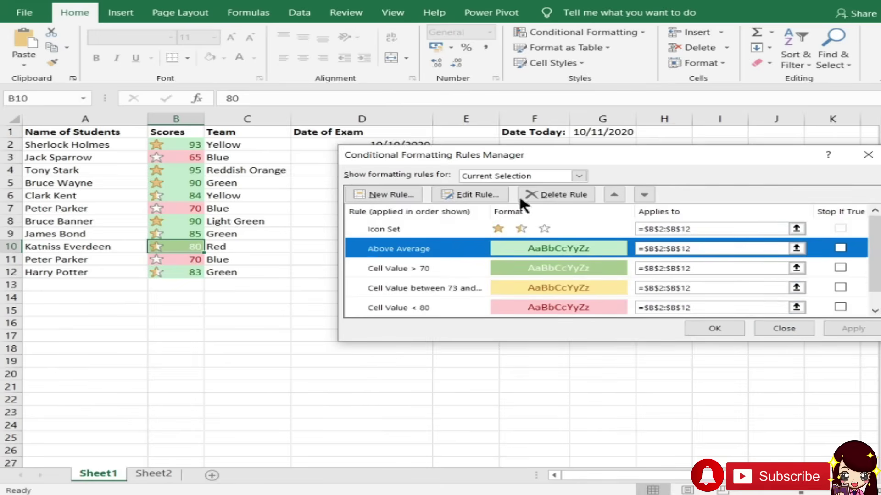
pyautogui.click(573, 193)
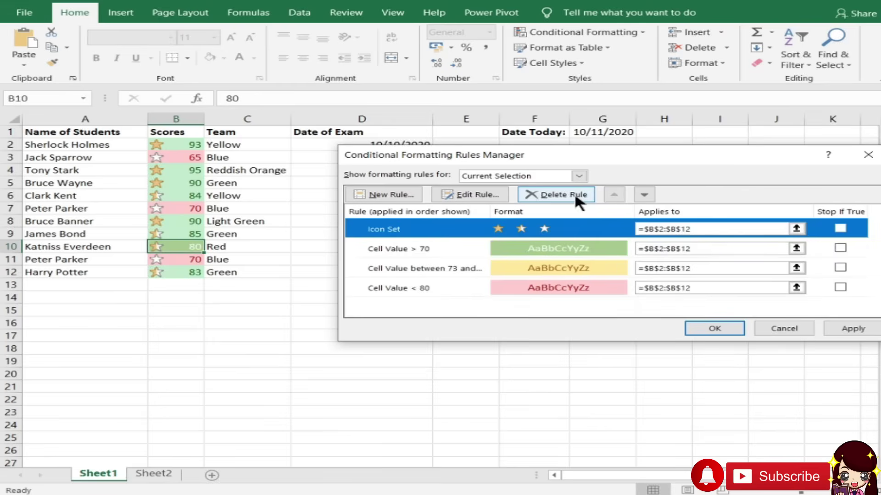
pyautogui.click(867, 328)
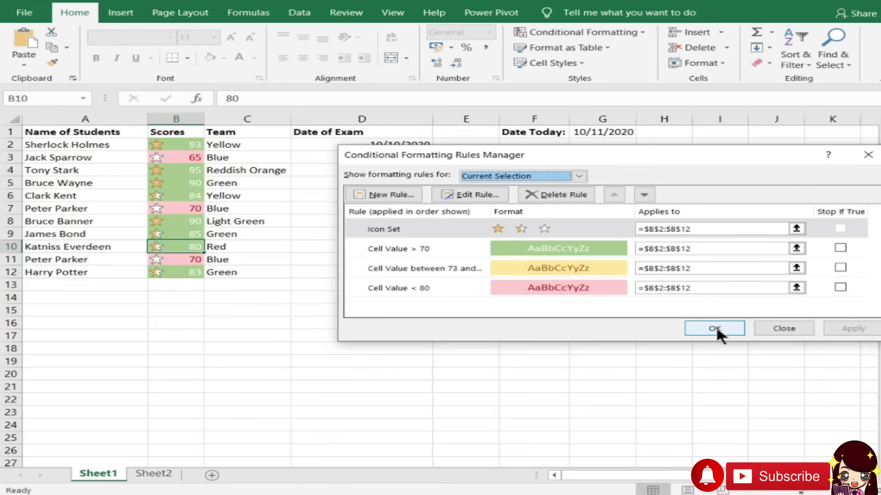
pyautogui.click(714, 329)
# Start an Equal To rule on the Team cells C2:C12 for YELLOW with a custom yellow fill.
pyautogui.moveTo(241, 145); pyautogui.dragTo(241, 274)
pyautogui.click(560, 32)
pyautogui.moveTo(585, 59)
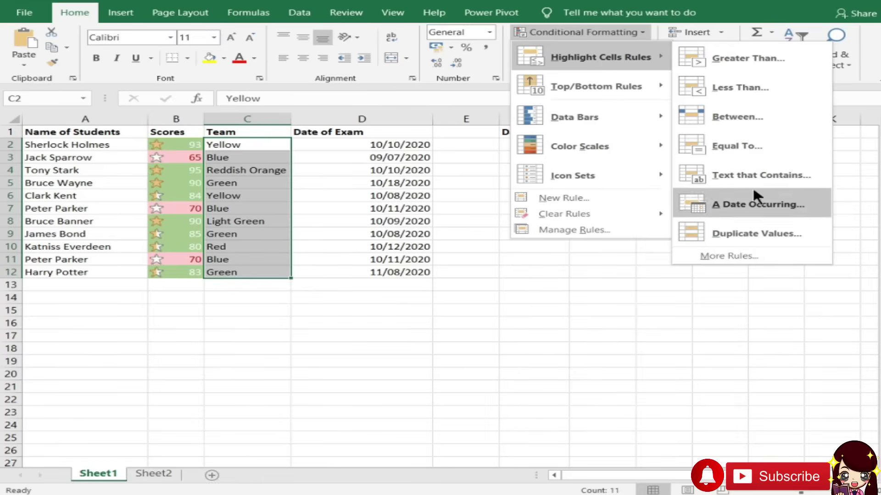
pyautogui.click(731, 146)
pyautogui.write('yellow')
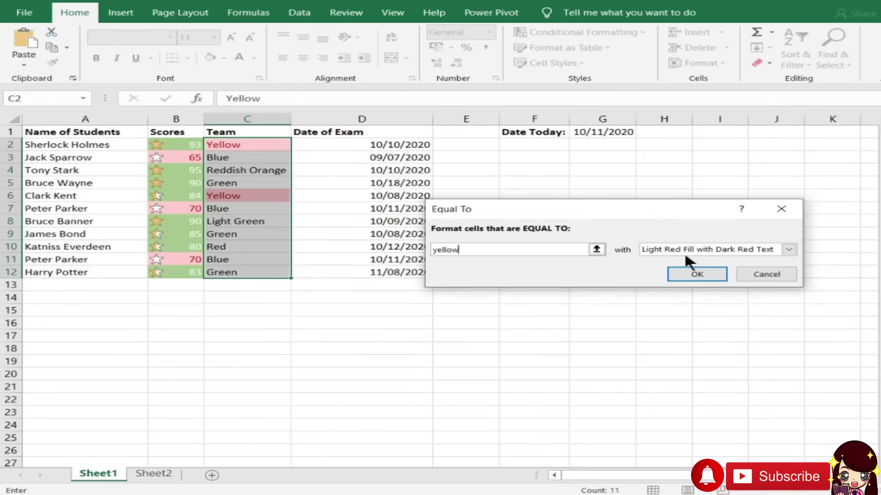
pyautogui.moveTo(490, 250); pyautogui.dragTo(352, 240)
pyautogui.write('YELLOW')
pyautogui.click(661, 250)
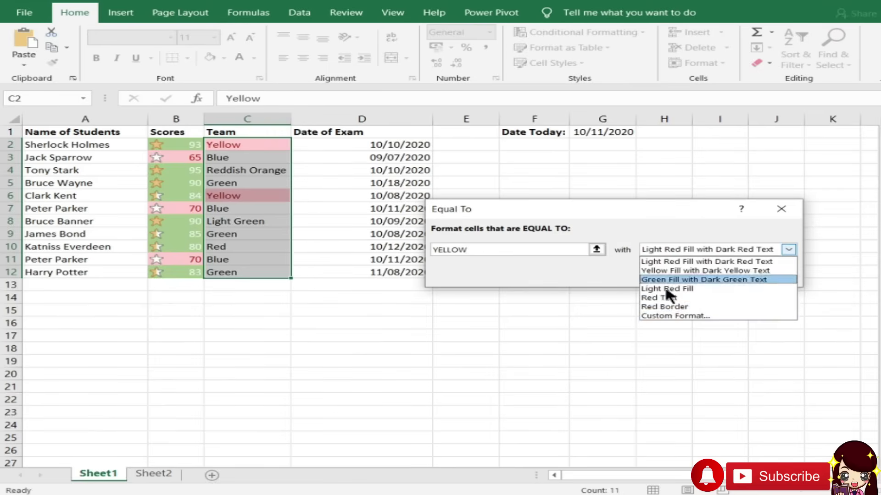
pyautogui.click(670, 314)
pyautogui.click(462, 200)
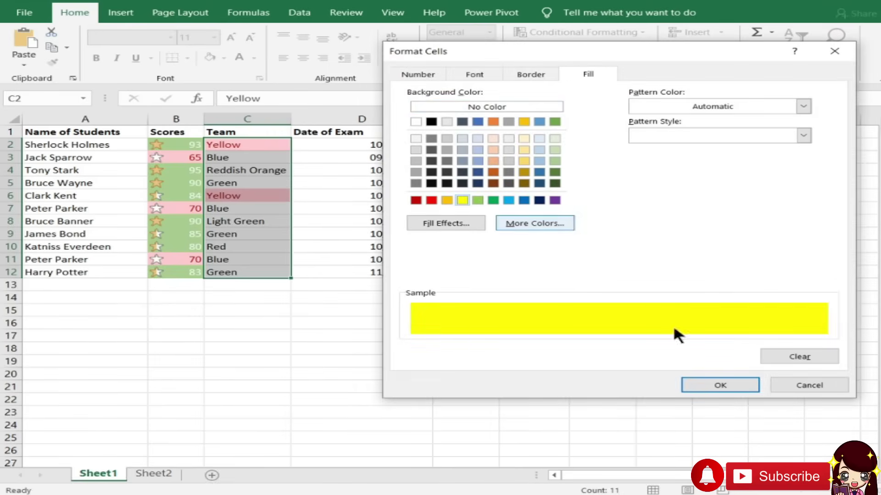
pyautogui.click(710, 386)
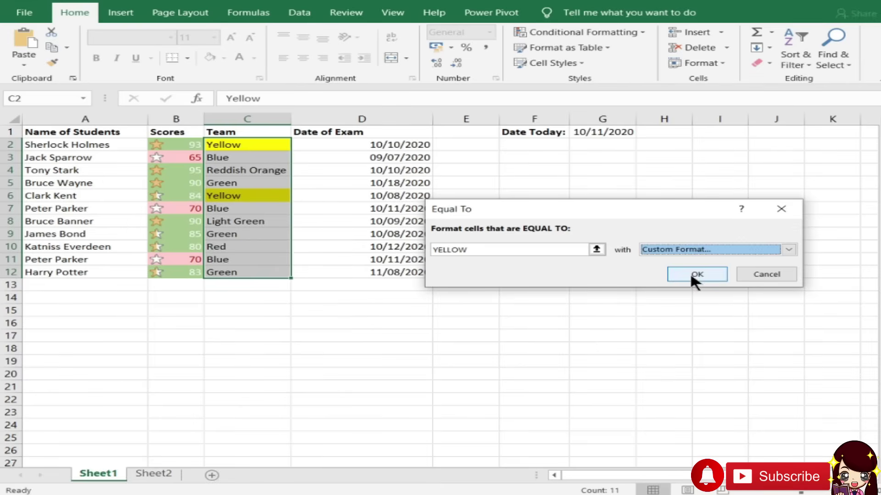
# Remove stray cell references that crept into the YELLOW value text.
pyautogui.click(445, 250)
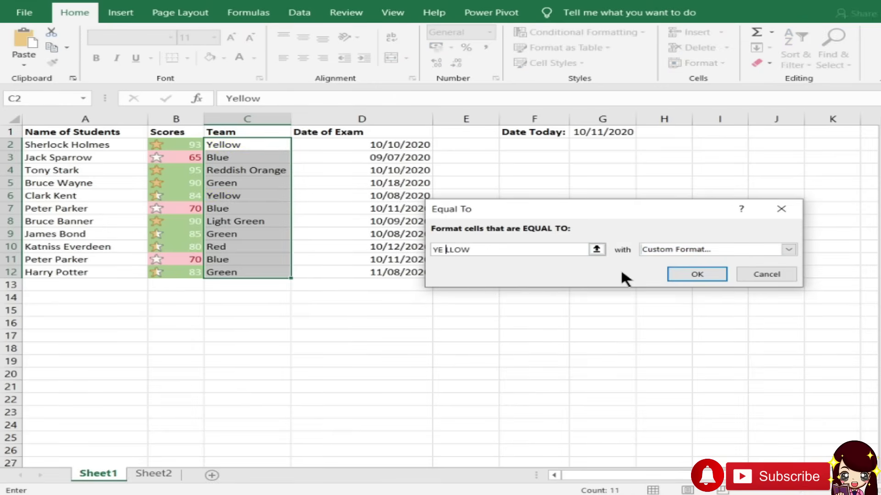
pyautogui.press('Left')
pyautogui.press('Left')
pyautogui.press('BackSpace')
pyautogui.press('BackSpace')
pyautogui.press('BackSpace')
pyautogui.press('BackSpace')
pyautogui.write('E')
pyautogui.press('Right')
pyautogui.press('Left')
pyautogui.press('BackSpace')
pyautogui.press('BackSpace')
pyautogui.press('BackSpace')
pyautogui.press('BackSpace')
pyautogui.write('E')
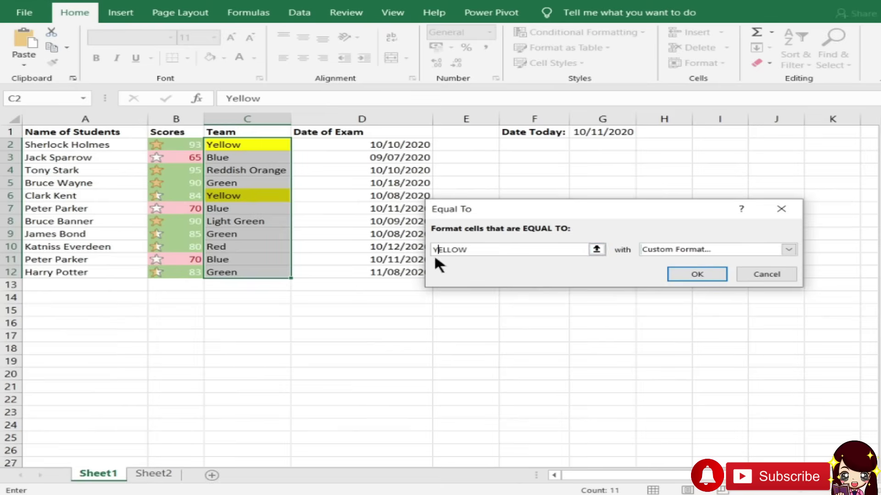
pyautogui.press('Left')
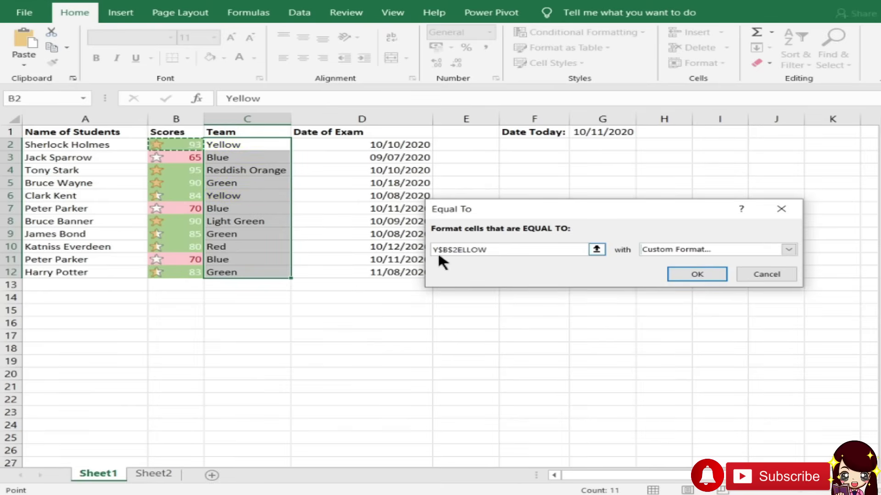
pyautogui.press('BackSpace')
pyautogui.press('BackSpace')
pyautogui.press('BackSpace')
pyautogui.press('BackSpace')
pyautogui.write('E')
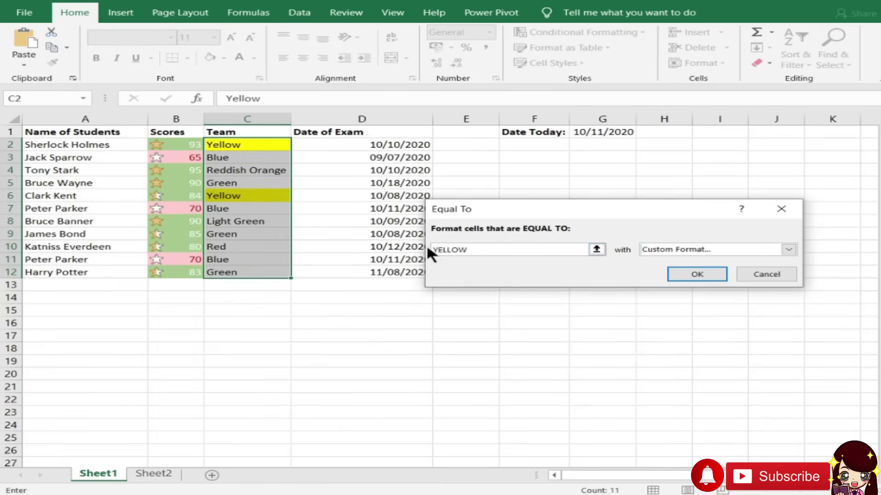
# Finish correcting the value to YELLOW and confirm the yellow-fill rule.
pyautogui.doubleClick(433, 249)
pyautogui.click(434, 250)
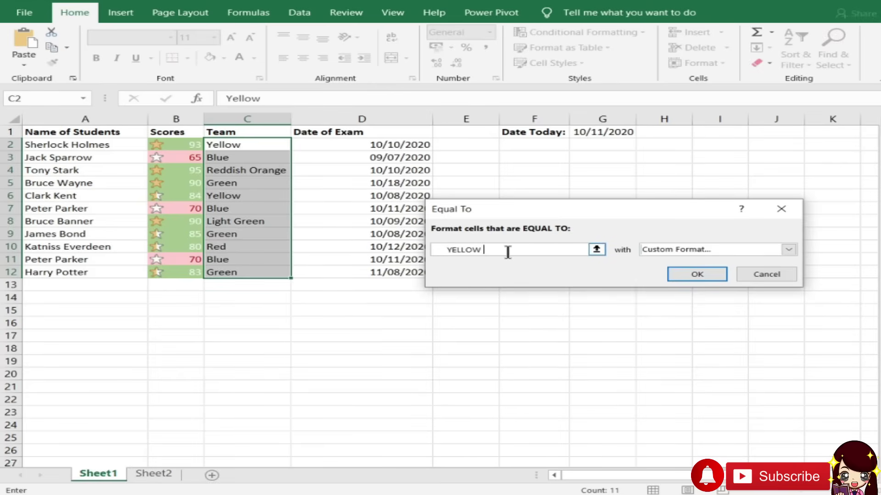
pyautogui.press('BackSpace')
pyautogui.press('BackSpace')
pyautogui.press('BackSpace')
pyautogui.press('BackSpace')
pyautogui.press('BackSpace')
pyautogui.press('BackSpace')
pyautogui.press('BackSpace')
pyautogui.press('BackSpace')
pyautogui.press('BackSpace')
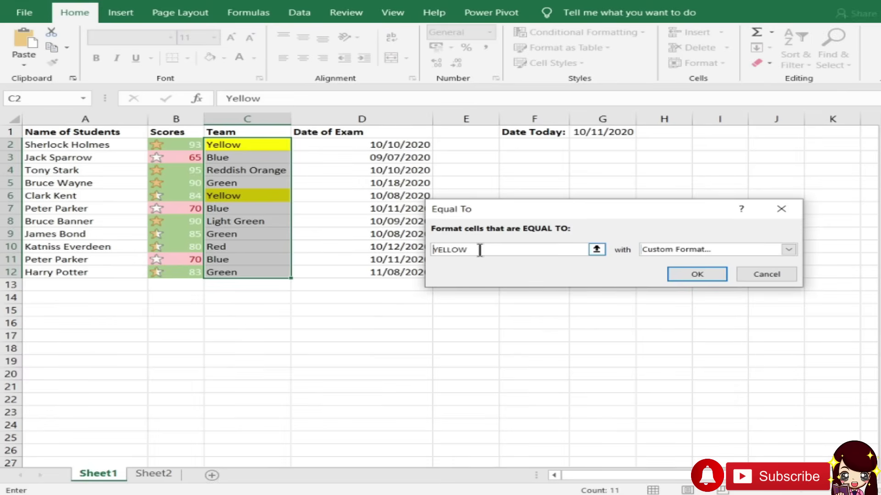
pyautogui.click(480, 250)
pyautogui.click(697, 274)
# Select the Blue cell C3 and begin a new 'Format only cells that contain' rule.
pyautogui.moveTo(250, 161); pyautogui.dragTo(261, 183)
pyautogui.click(275, 169)
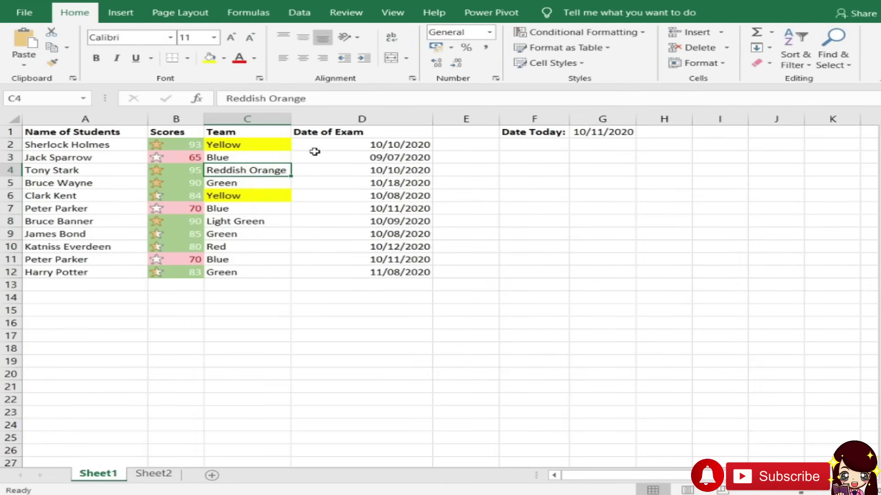
pyautogui.click(265, 161)
pyautogui.click(620, 31)
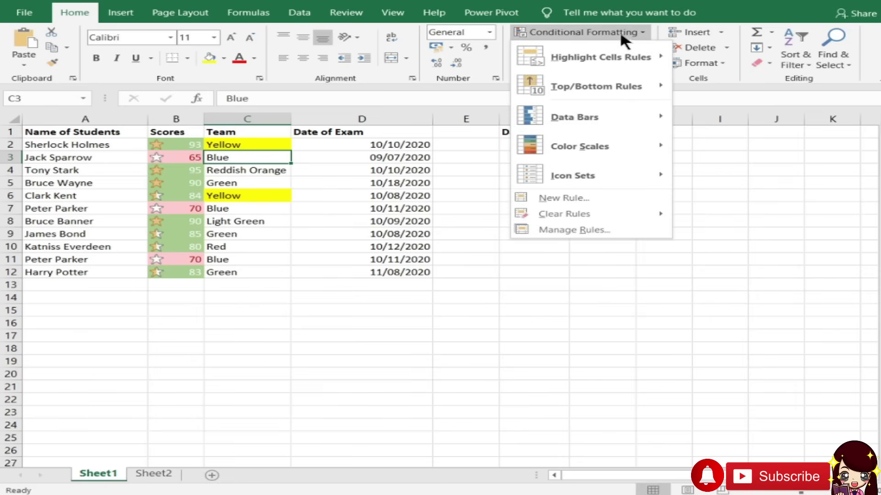
pyautogui.click(604, 192)
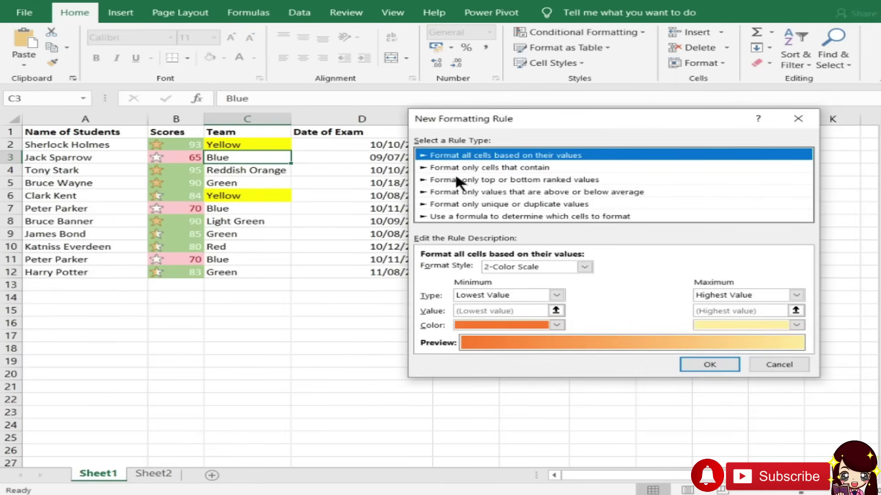
pyautogui.click(439, 167)
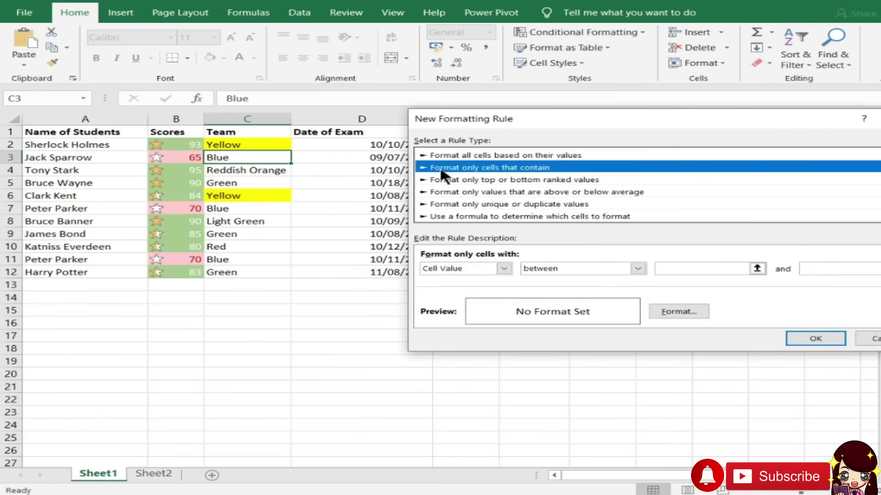
# Set the rule to cell value equal to BLUE with a light-blue fill and save it.
pyautogui.click(569, 268)
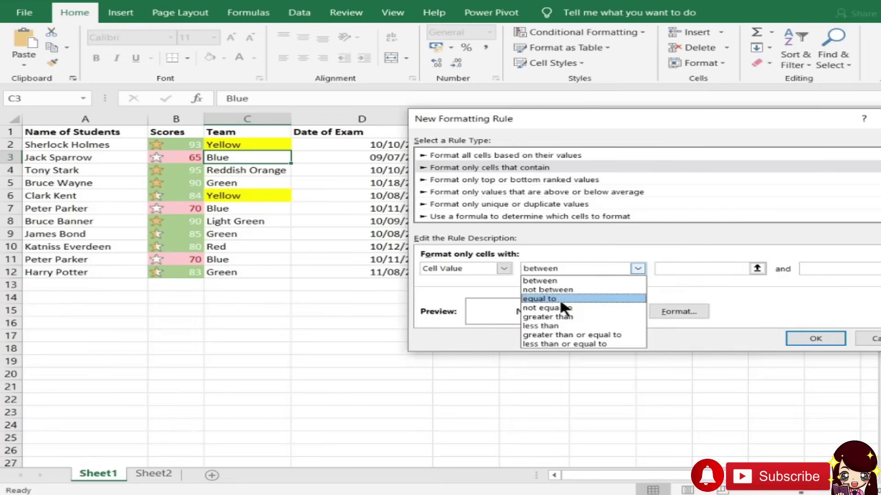
pyautogui.click(559, 298)
pyautogui.click(672, 268)
pyautogui.write('BLUE')
pyautogui.click(678, 311)
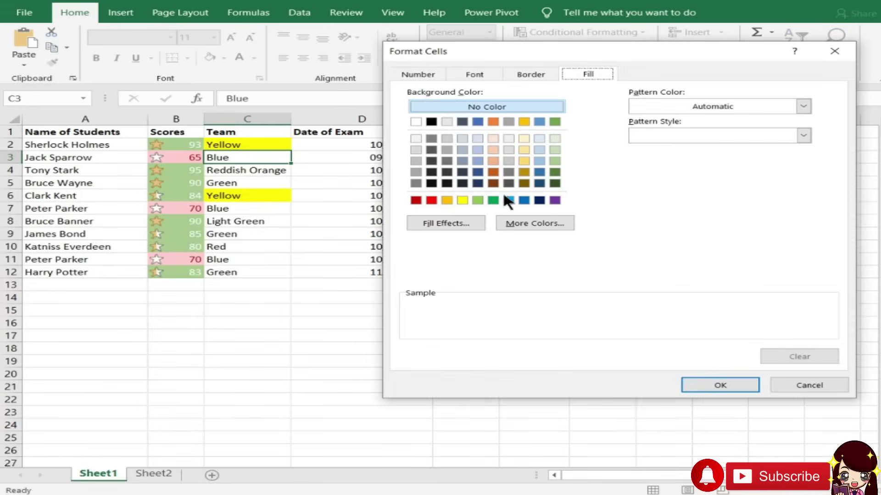
pyautogui.click(508, 200)
pyautogui.click(746, 386)
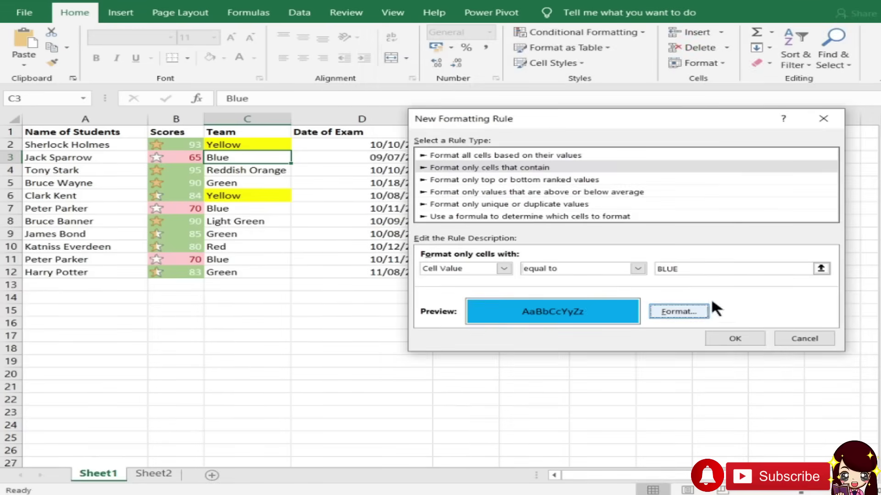
pyautogui.click(731, 338)
pyautogui.click(641, 31)
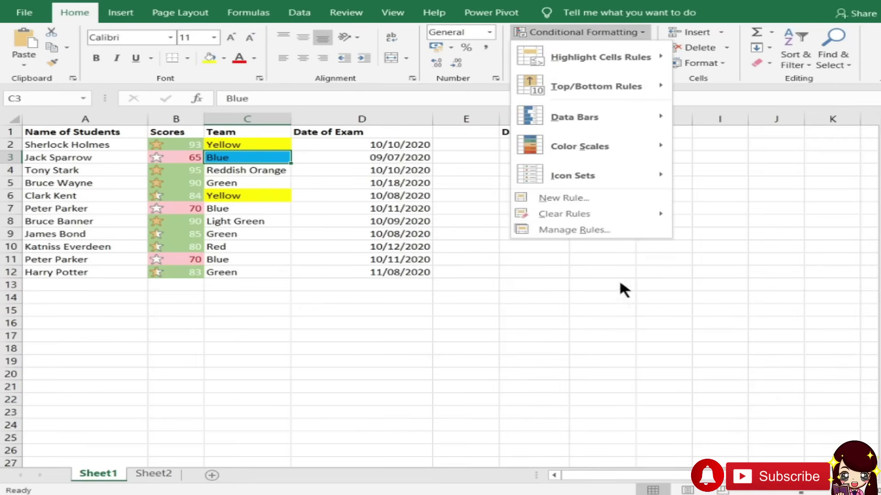
# Select C7 and C11 and list all This Worksheet rules in the Rules Manager.
pyautogui.click(209, 211)
pyautogui.click(234, 210)
pyautogui.keyDown('ctrl'); pyautogui.click(230, 260); pyautogui.keyUp('ctrl')
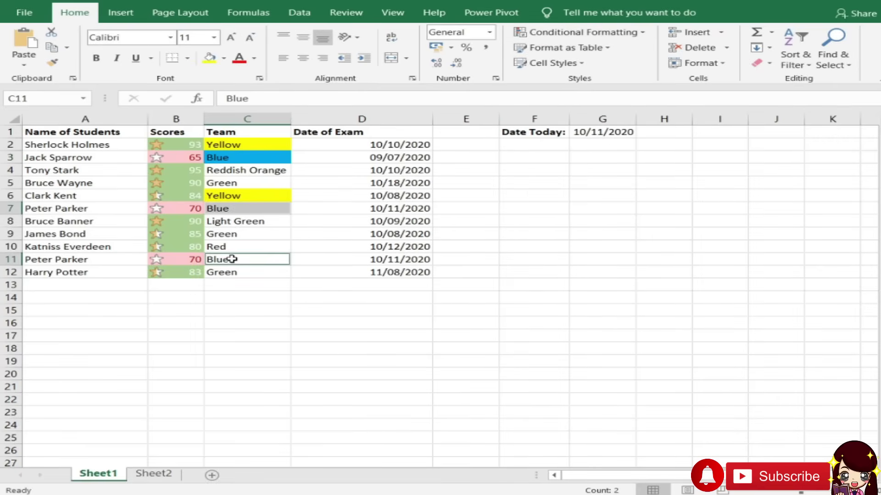
pyautogui.click(610, 33)
pyautogui.click(572, 239)
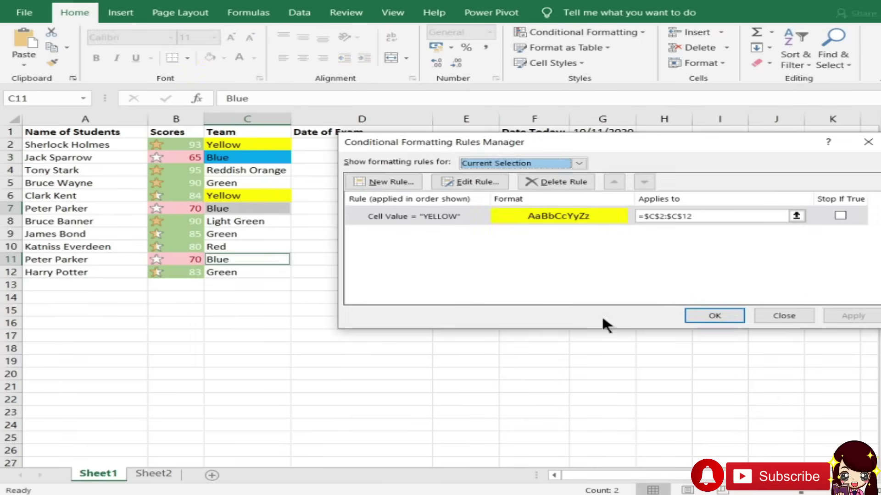
pyautogui.click(493, 163)
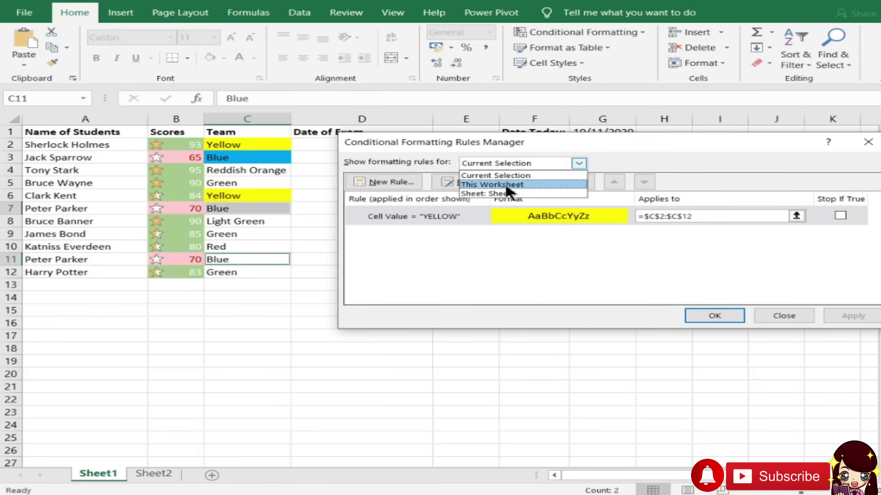
pyautogui.click(507, 188)
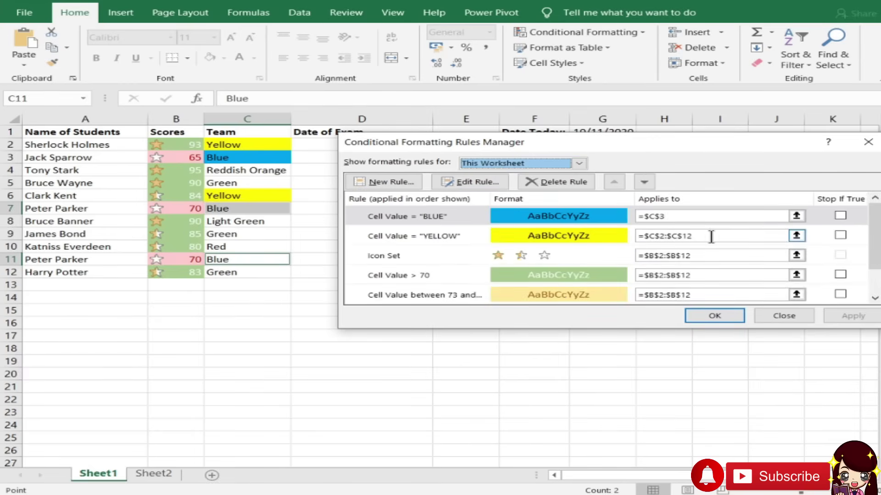
# Change the BLUE rule's Applies to range to $C$2:$C$12 and apply it.
pyautogui.moveTo(712, 236); pyautogui.dragTo(638, 233)
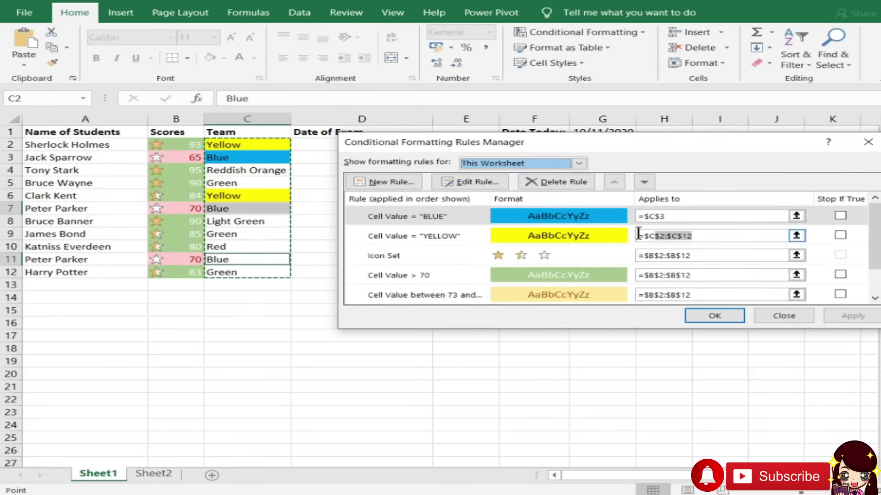
pyautogui.click(686, 216)
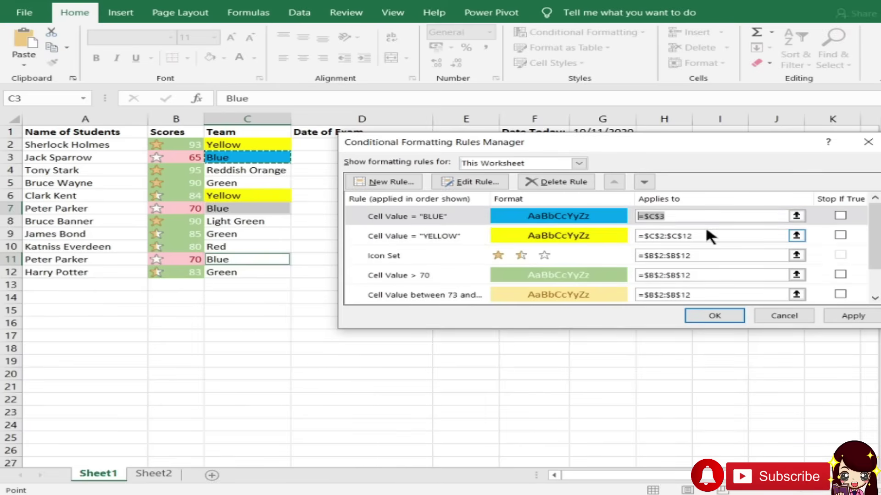
pyautogui.hotkey('ctrl', 'v')
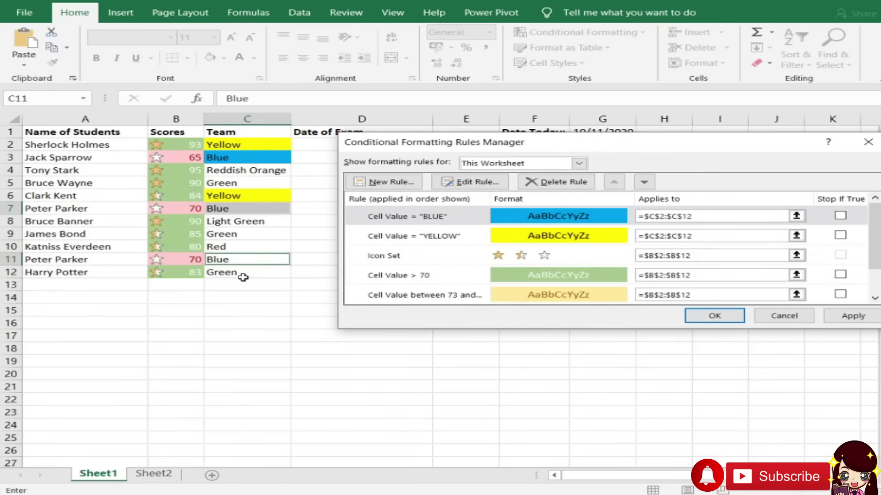
pyautogui.click(853, 316)
pyautogui.click(724, 315)
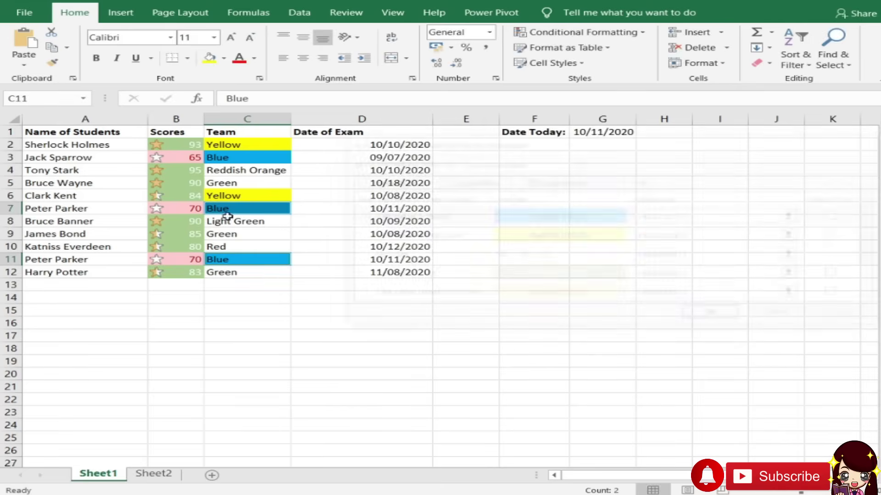
pyautogui.click(283, 219)
pyautogui.moveTo(256, 169); pyautogui.dragTo(246, 274)
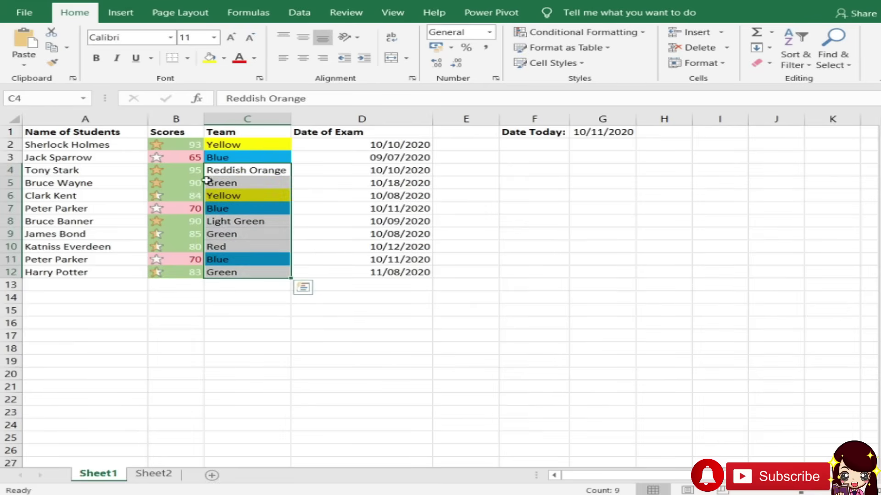
# Open a New Formatting Rule and inspect the cell-value rule with the between comparison.
pyautogui.click(581, 34)
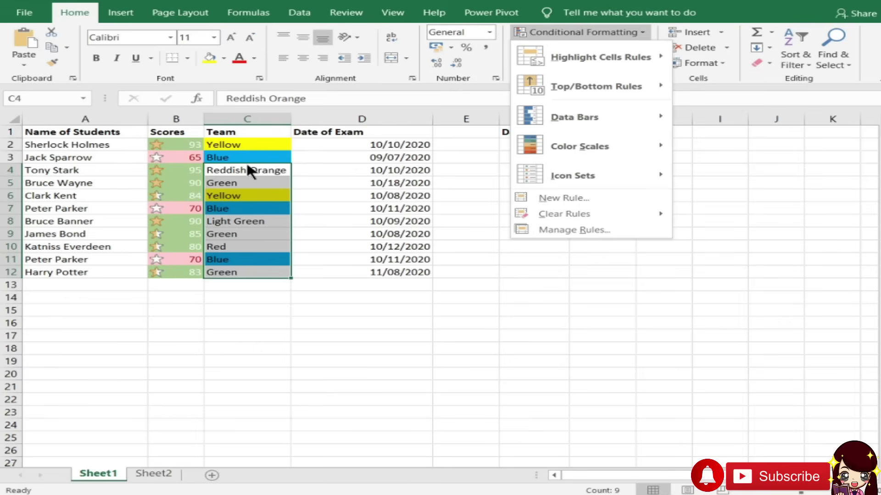
pyautogui.click(567, 197)
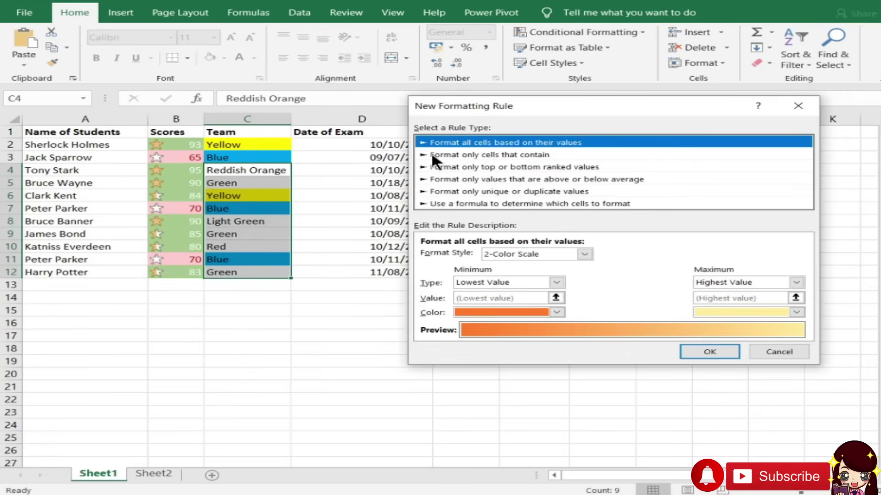
pyautogui.click(431, 154)
pyautogui.click(638, 256)
pyautogui.click(532, 266)
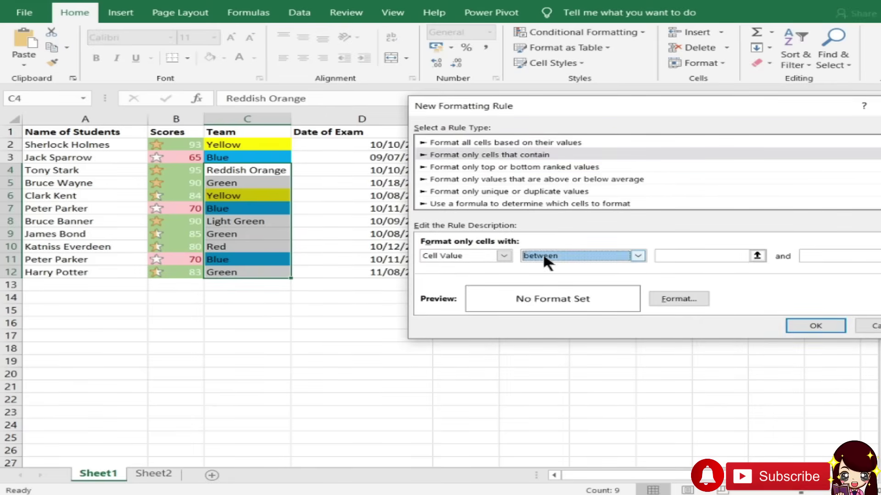
# Browse the top/bottom, average, unique/duplicate and formula rule types, then cancel.
pyautogui.click(440, 167)
pyautogui.click(436, 180)
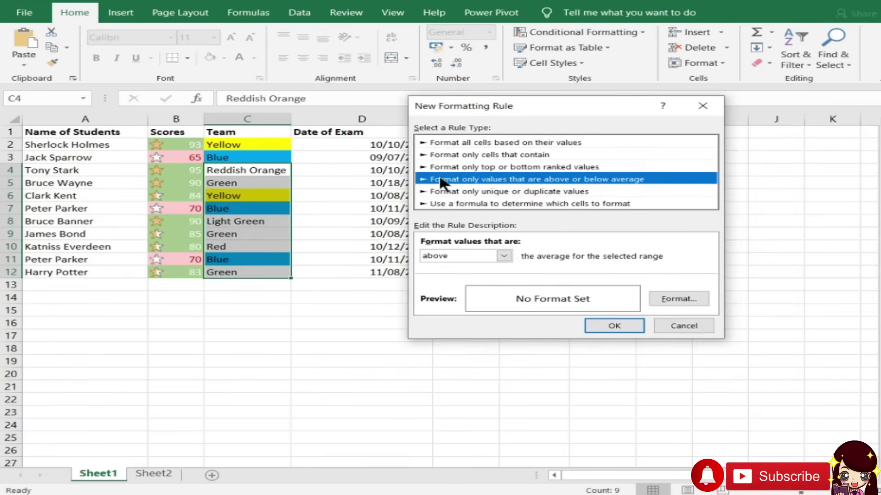
pyautogui.click(500, 255)
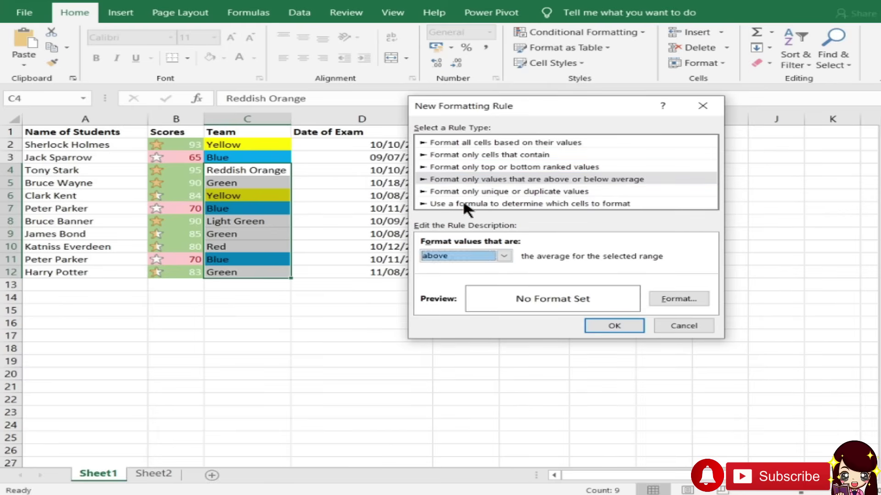
pyautogui.click(473, 193)
pyautogui.click(480, 204)
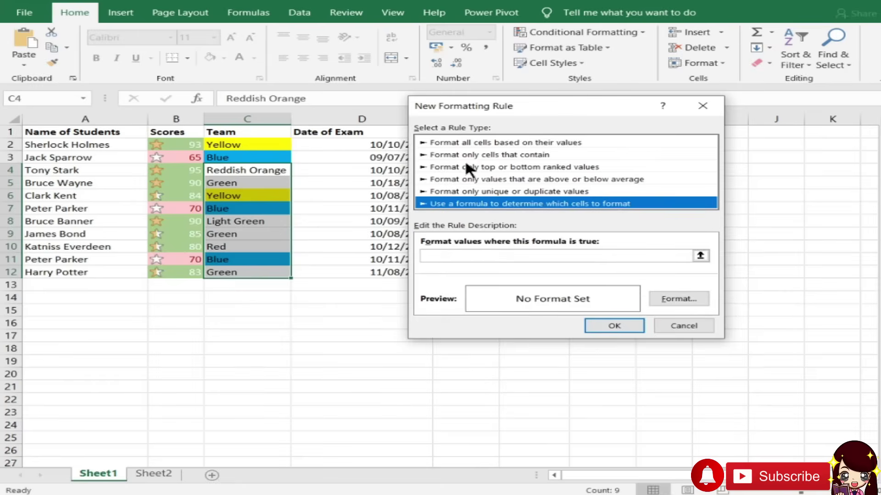
pyautogui.click(496, 141)
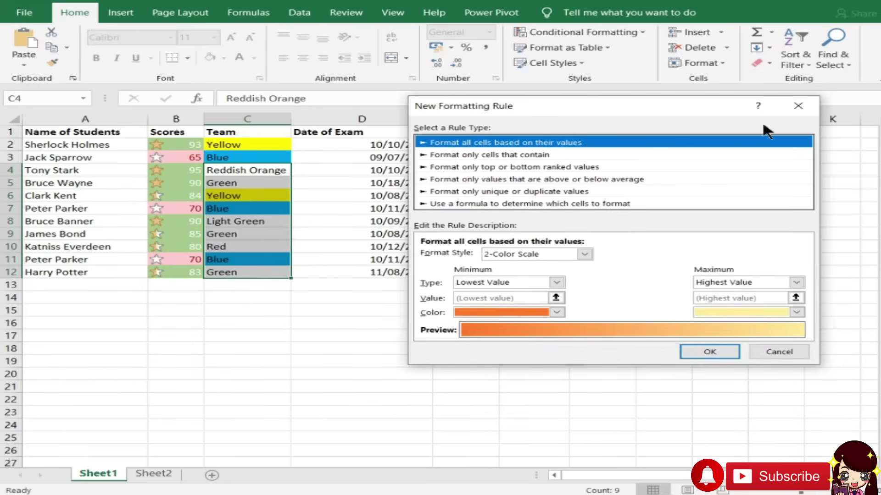
pyautogui.click(798, 105)
pyautogui.click(608, 31)
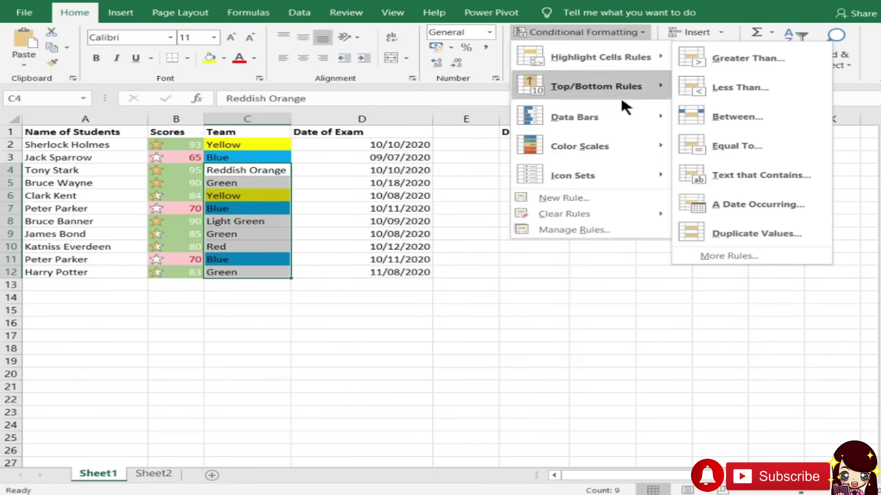
# Add a Text that Contains rule matching 'Red' with a custom red fill.
pyautogui.click(752, 175)
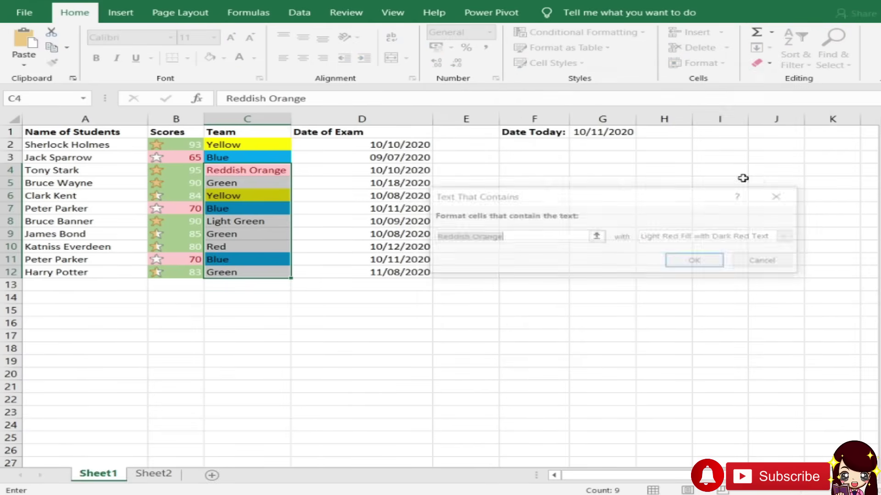
pyautogui.click(692, 236)
pyautogui.click(668, 304)
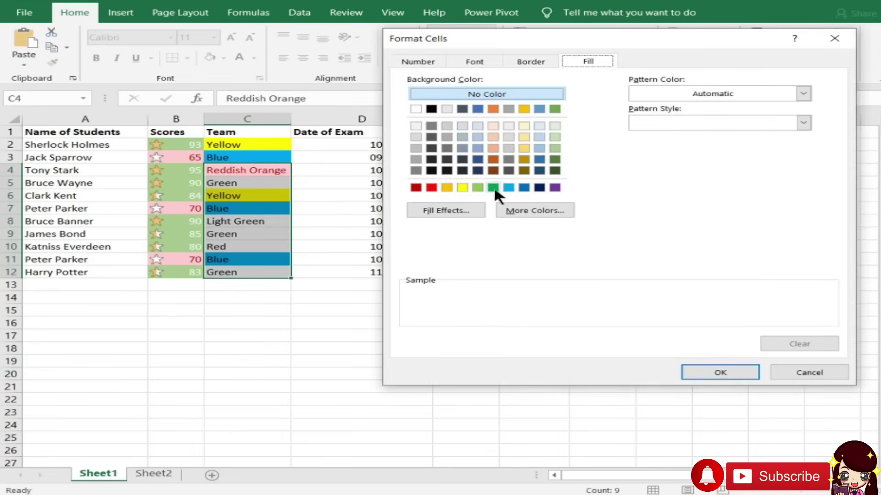
pyautogui.click(431, 188)
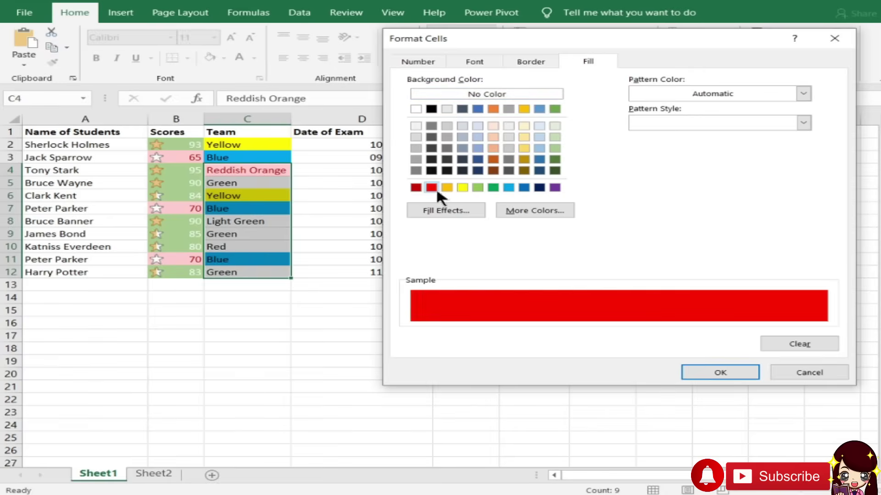
pyautogui.click(743, 377)
pyautogui.moveTo(518, 236); pyautogui.dragTo(451, 239)
pyautogui.press('BackSpace')
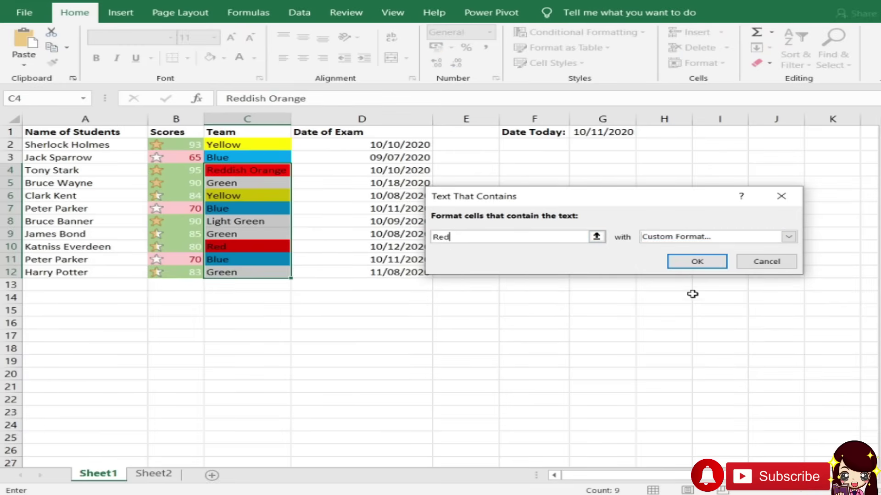
pyautogui.click(687, 260)
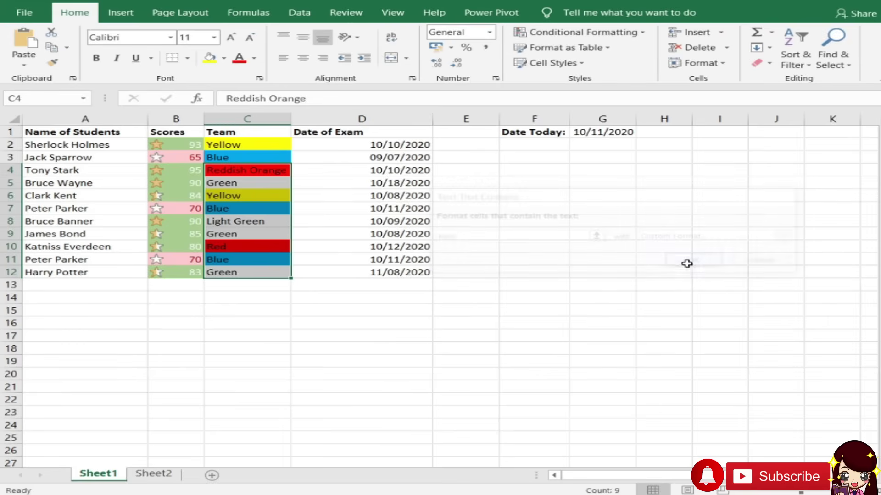
# Give C5 a Text that Contains 'Green' rule with a light green custom fill.
pyautogui.click(237, 183)
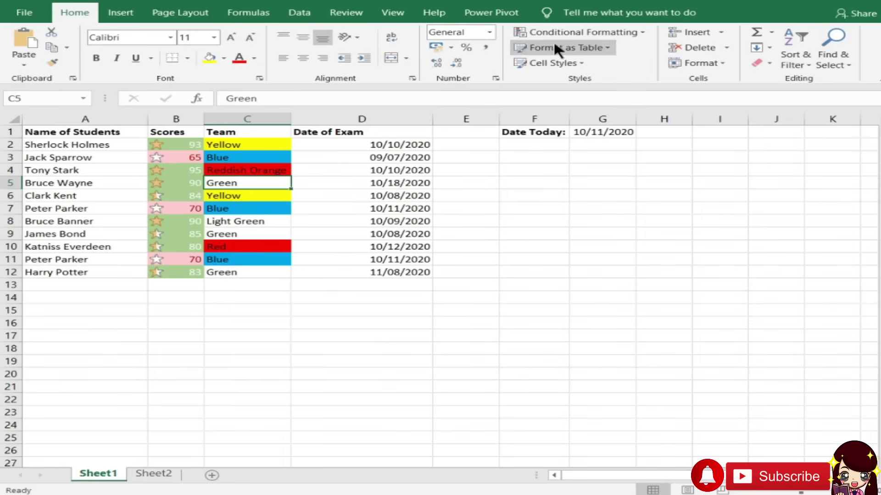
pyautogui.click(629, 33)
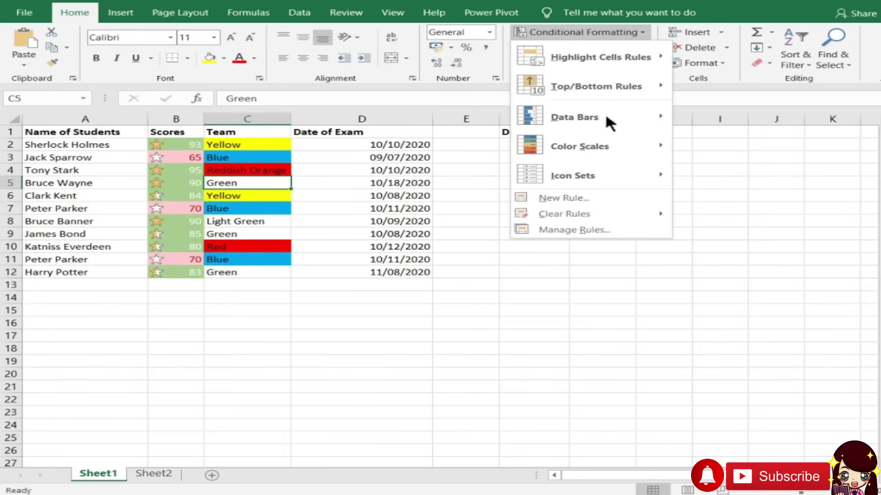
pyautogui.click(614, 198)
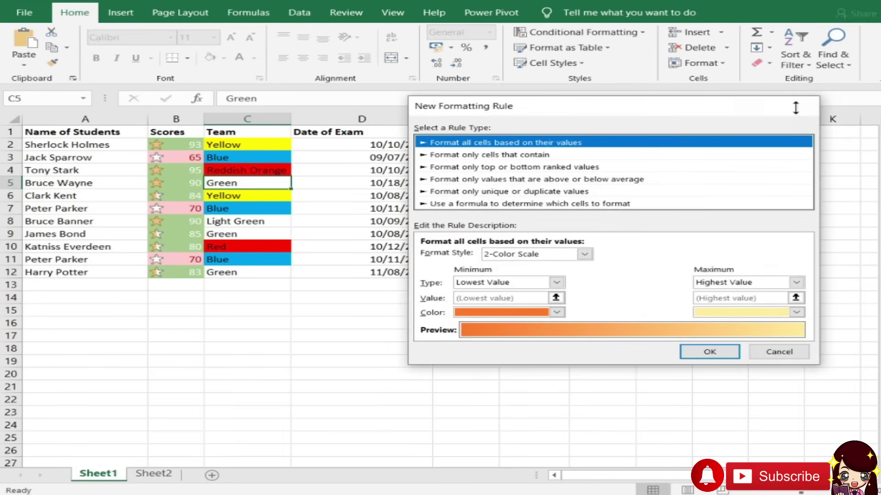
pyautogui.click(798, 106)
pyautogui.click(639, 32)
pyautogui.moveTo(647, 59)
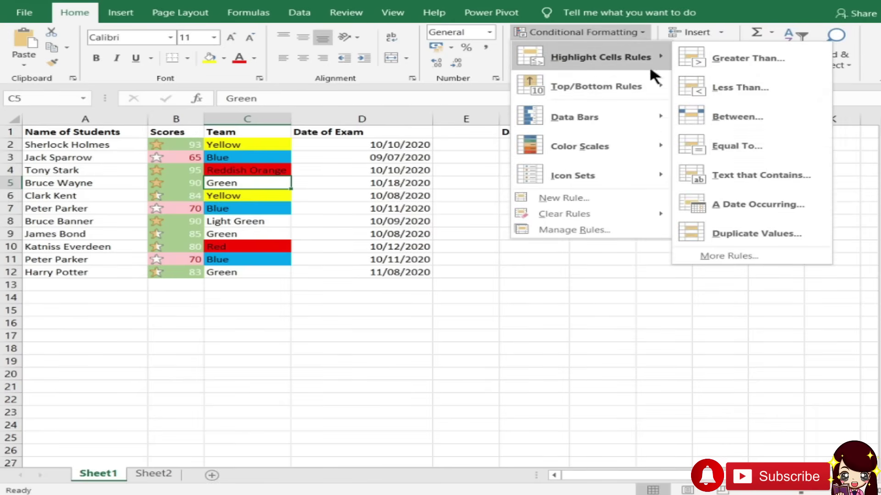
pyautogui.click(728, 206)
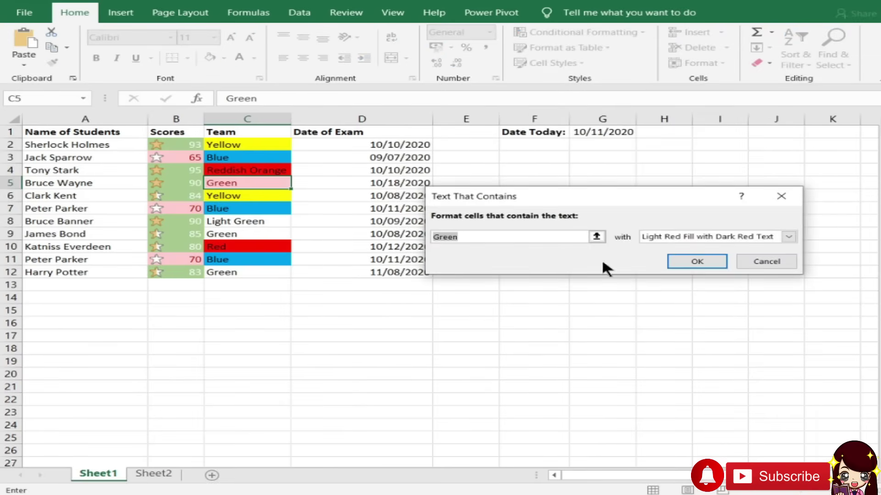
pyautogui.click(678, 236)
pyautogui.click(682, 299)
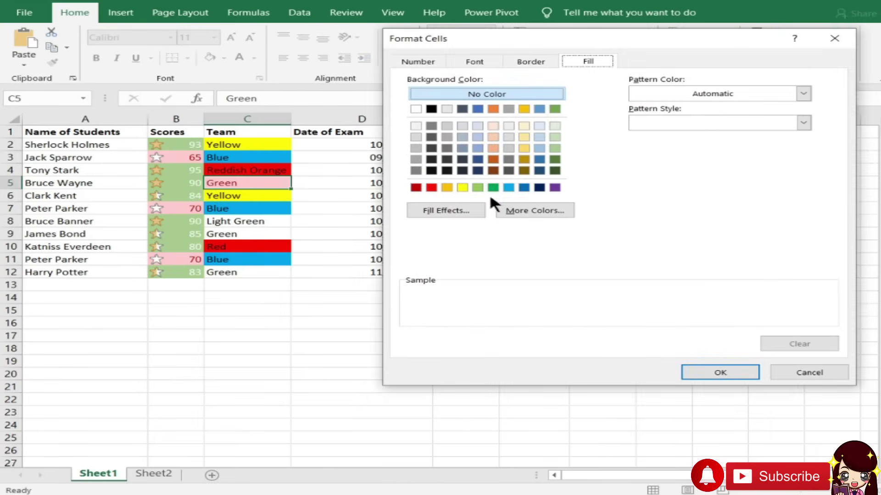
pyautogui.click(478, 187)
pyautogui.click(720, 372)
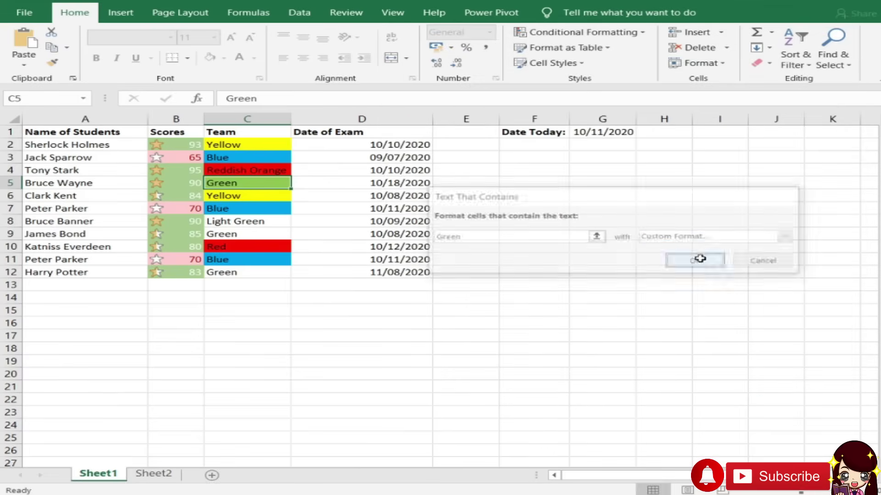
pyautogui.click(668, 259)
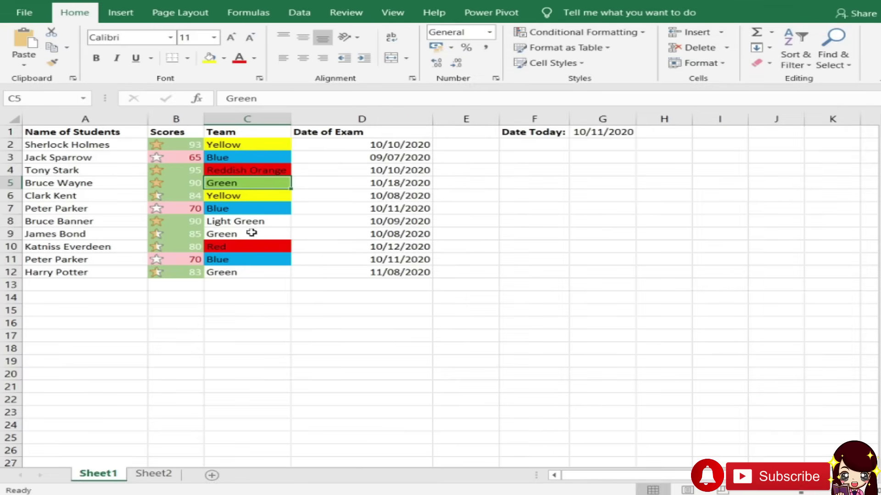
# In Manage Rules, set the Green rule's Applies to range to $C$2:$C$12.
pyautogui.click(601, 35)
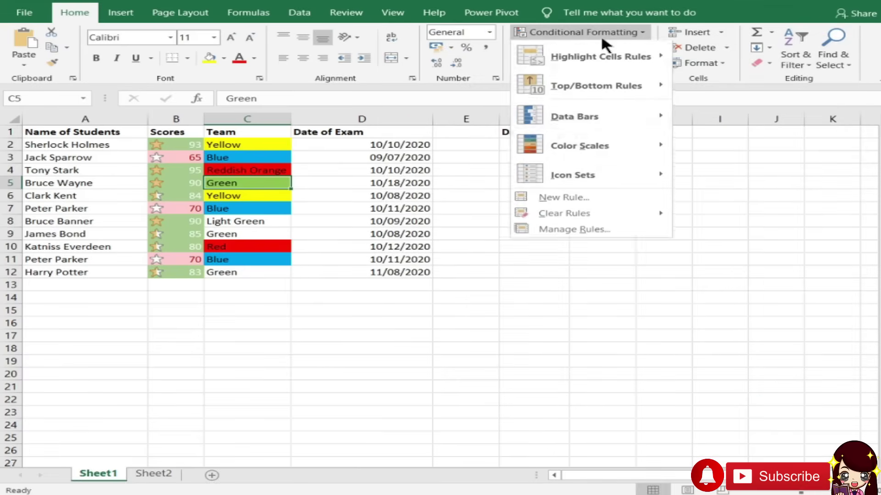
pyautogui.click(618, 233)
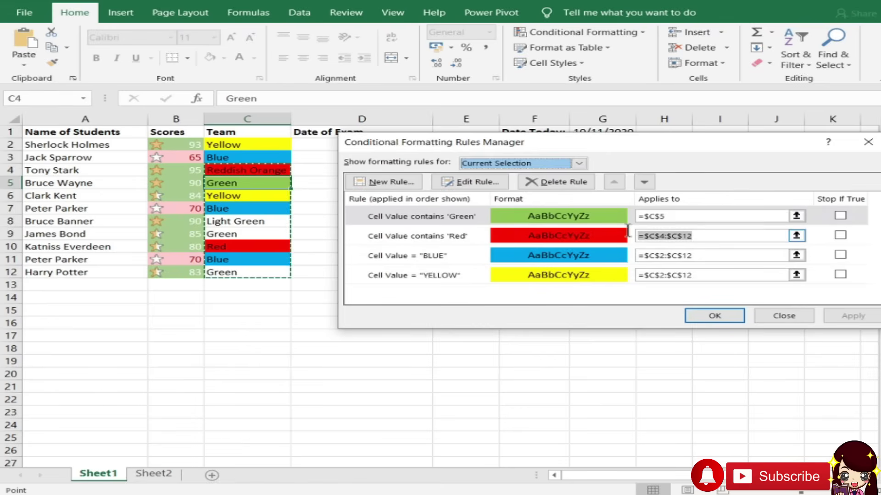
pyautogui.moveTo(712, 236); pyautogui.dragTo(632, 235)
pyautogui.hotkey('ctrl', 'c')
pyautogui.click(676, 216)
pyautogui.moveTo(686, 216); pyautogui.dragTo(618, 205)
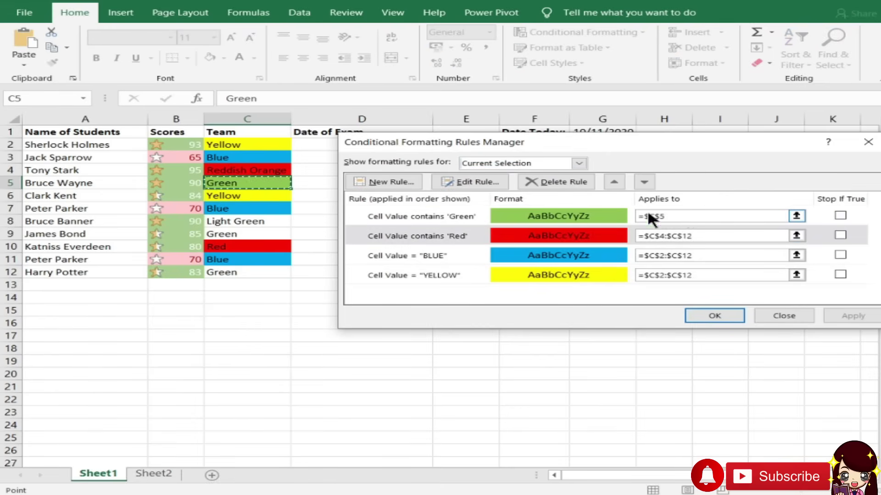
pyautogui.hotkey('ctrl', 'v')
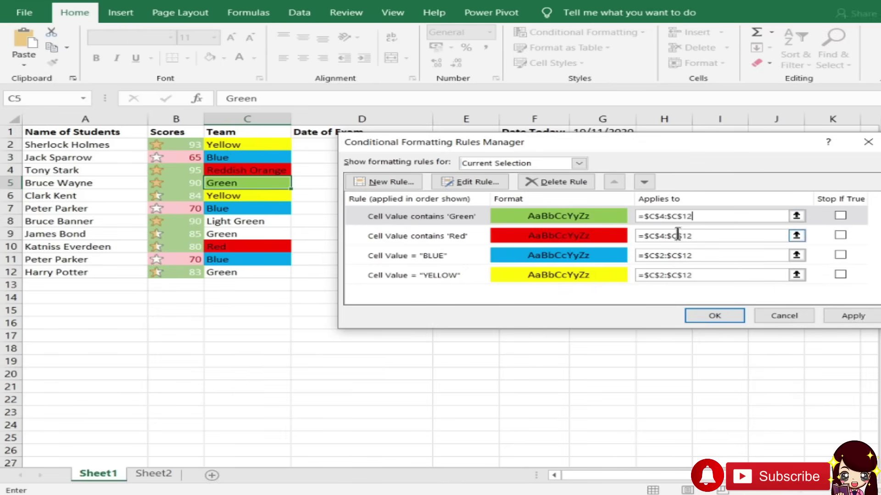
pyautogui.click(666, 216)
pyautogui.write('$B$')
pyautogui.moveTo(690, 219); pyautogui.dragTo(660, 217)
pyautogui.write('2:')
# Change the Red rule's range to start at row 2 and apply both rules.
pyautogui.click(665, 236)
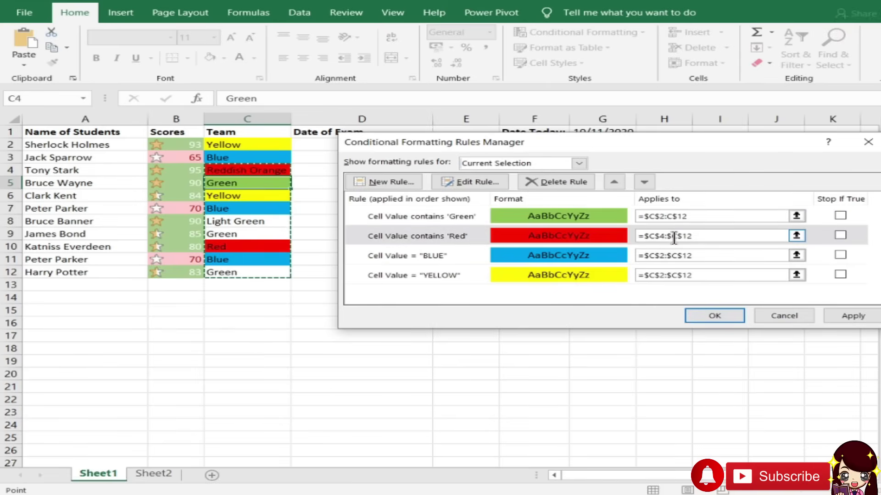
pyautogui.click(674, 237)
pyautogui.press('BackSpace')
pyautogui.press('BackSpace')
pyautogui.write('2')
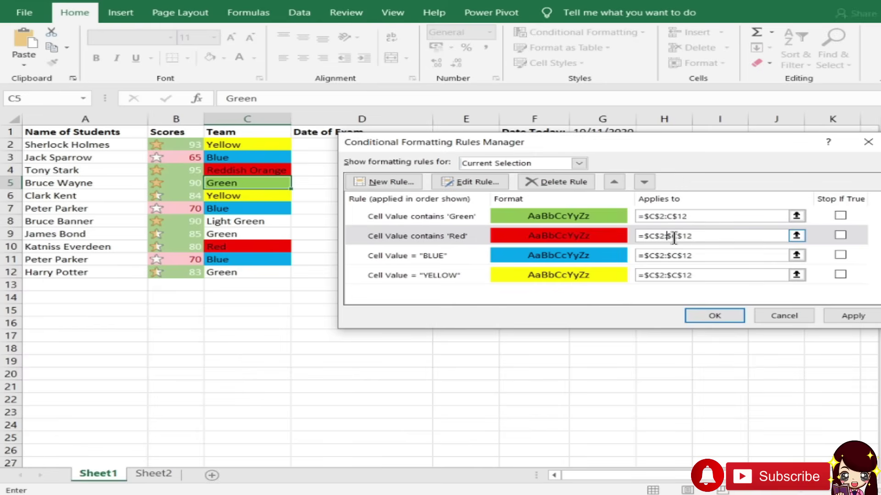
pyautogui.click(847, 314)
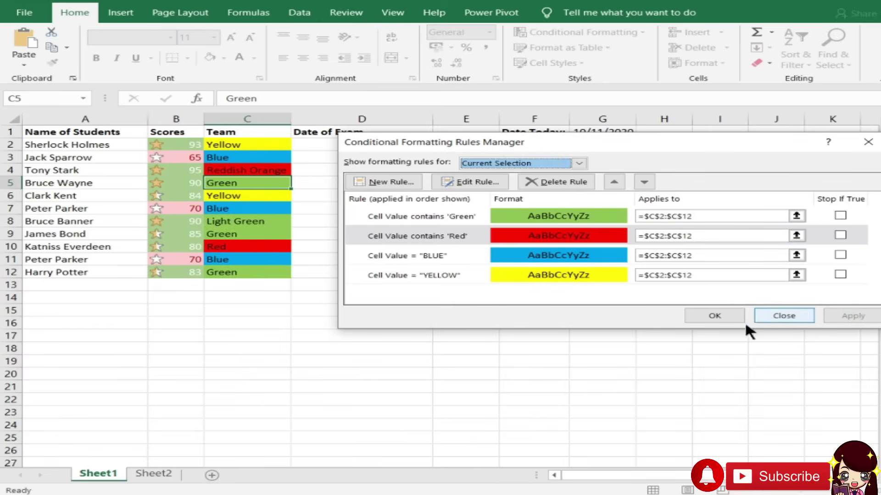
# Select the exam dates D2:D12 and start an A Date Occurring highlight rule.
pyautogui.click(715, 315)
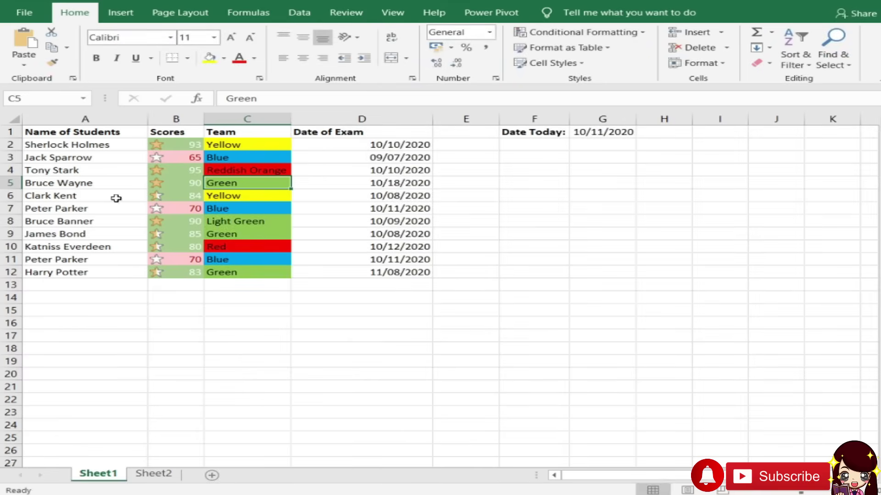
pyautogui.click(308, 177)
pyautogui.moveTo(234, 144); pyautogui.dragTo(270, 272)
pyautogui.click(373, 144)
pyautogui.moveTo(373, 144); pyautogui.dragTo(367, 273)
pyautogui.click(603, 34)
pyautogui.moveTo(663, 54)
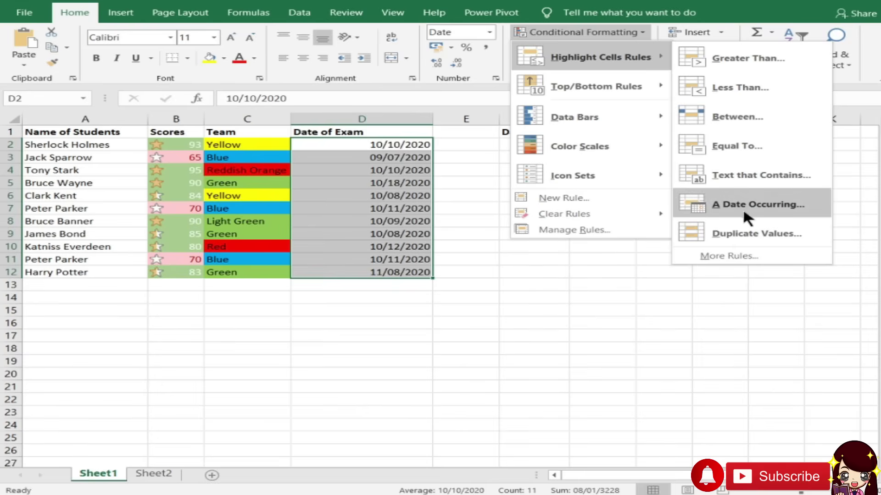
pyautogui.click(748, 206)
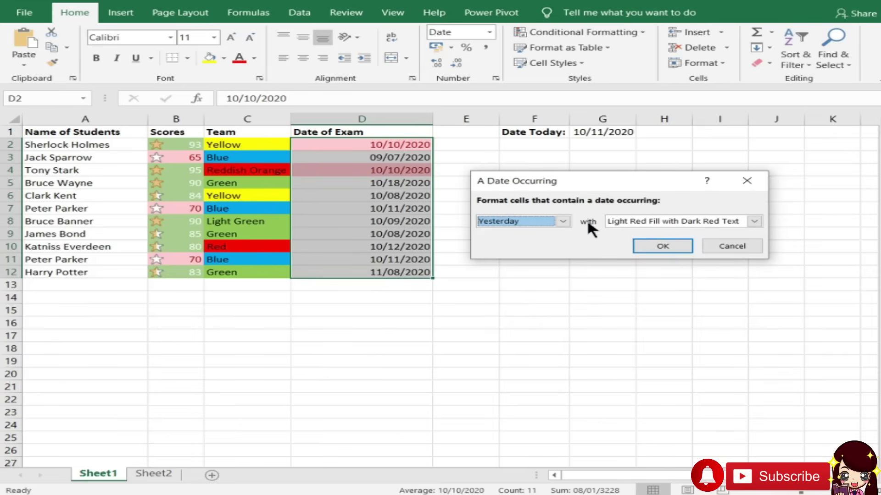
# Preview the Today, Tomorrow, In the last 7 days, Last week and This week periods.
pyautogui.click(560, 221)
pyautogui.click(518, 238)
pyautogui.click(529, 221)
pyautogui.click(520, 252)
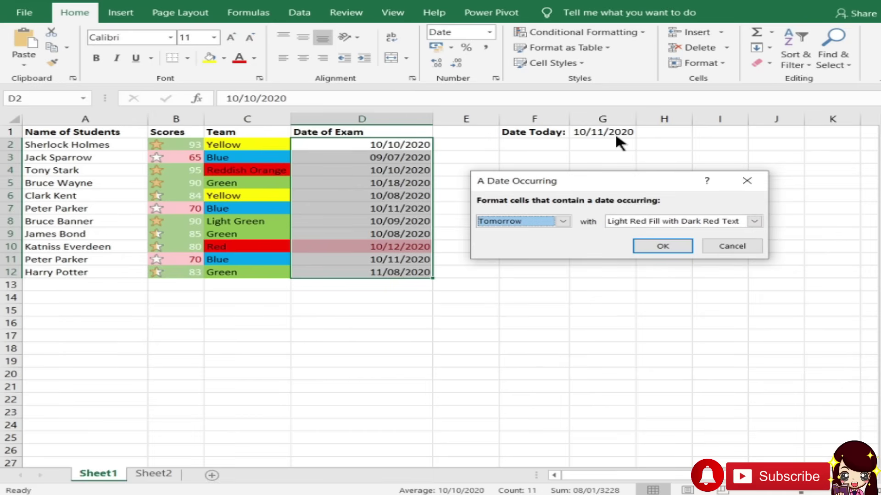
pyautogui.click(517, 221)
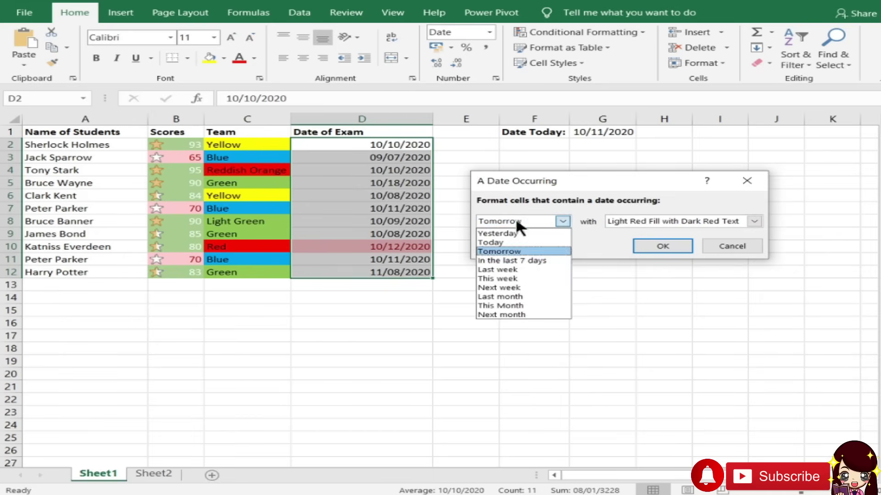
pyautogui.click(512, 258)
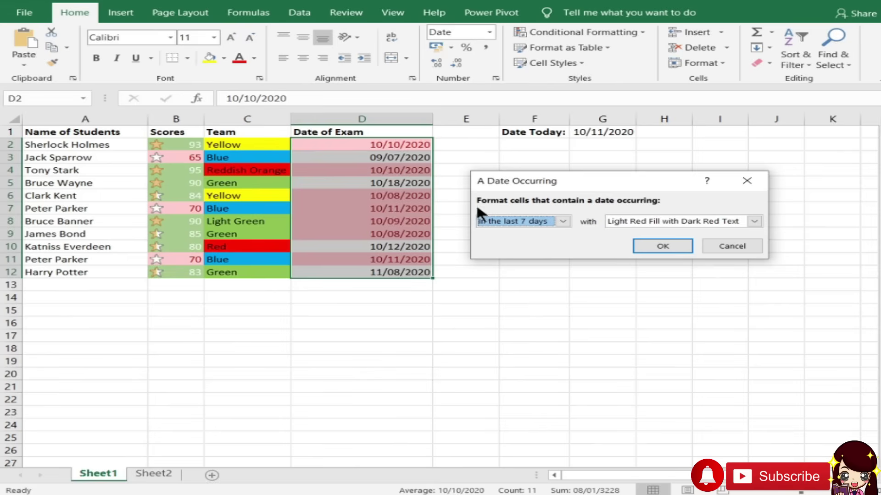
pyautogui.click(525, 223)
pyautogui.click(513, 269)
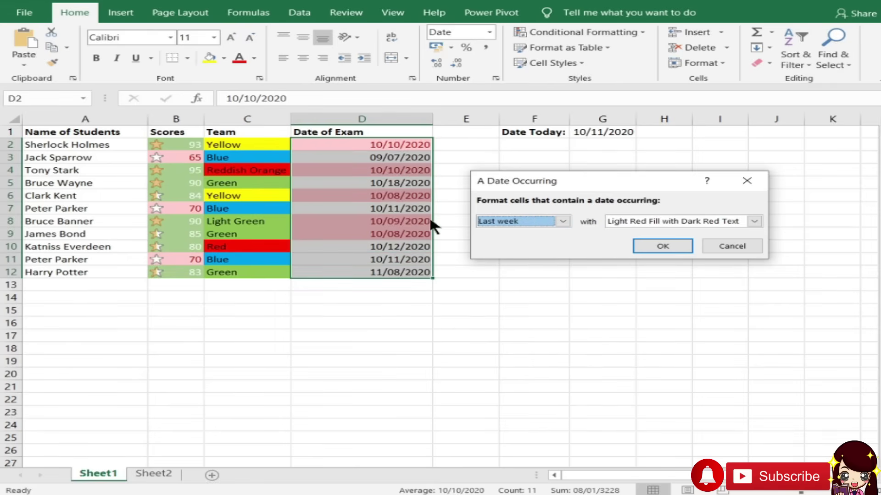
pyautogui.click(525, 219)
pyautogui.click(516, 274)
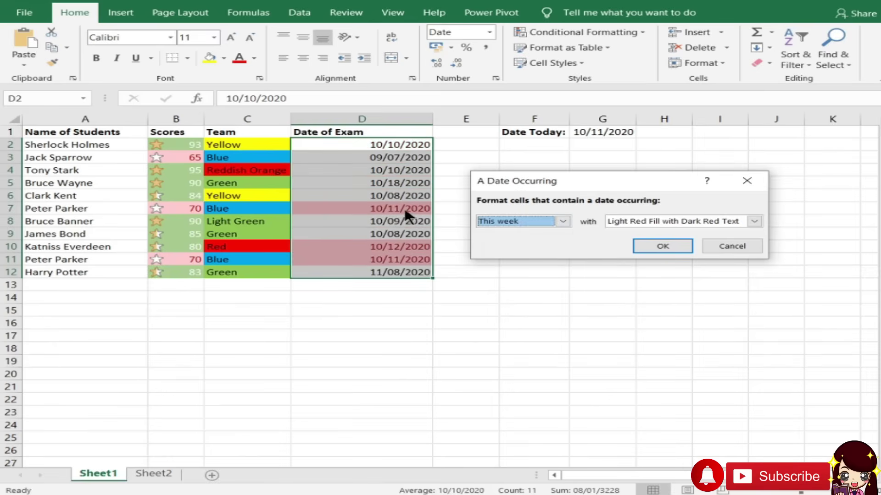
# Preview Next week, Last month and This month, then confirm Next month.
pyautogui.click(530, 219)
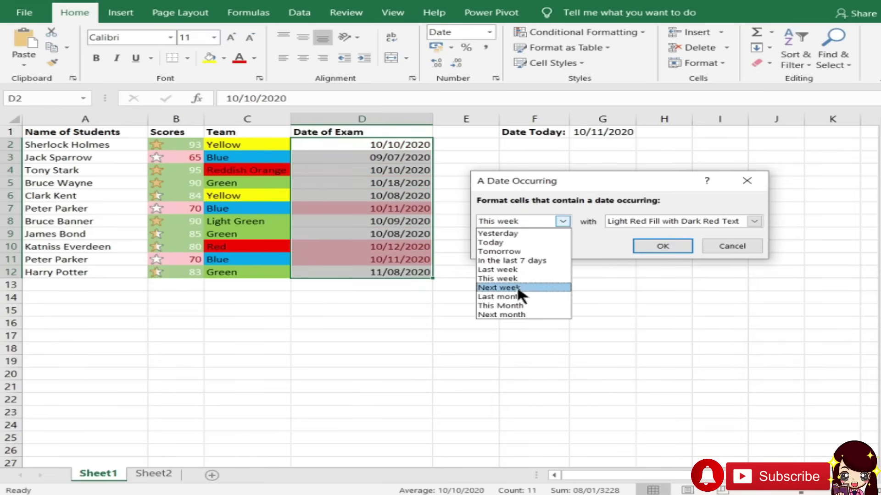
pyautogui.click(517, 285)
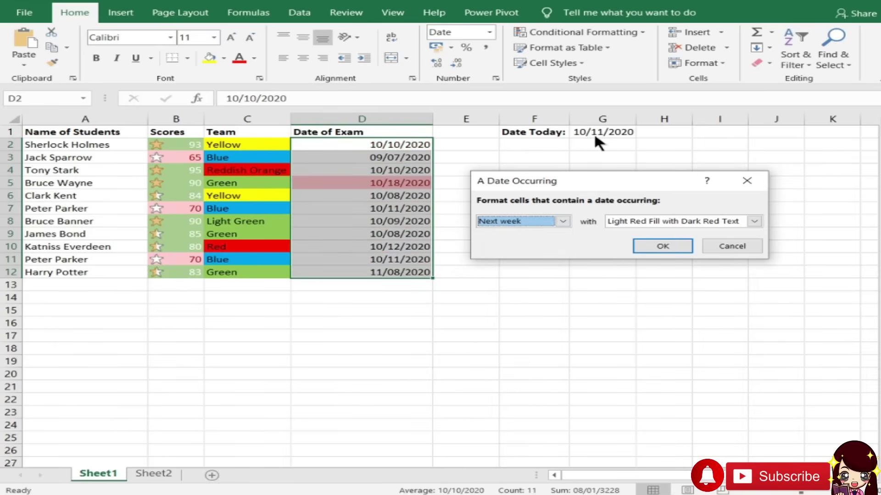
pyautogui.click(526, 221)
pyautogui.click(510, 297)
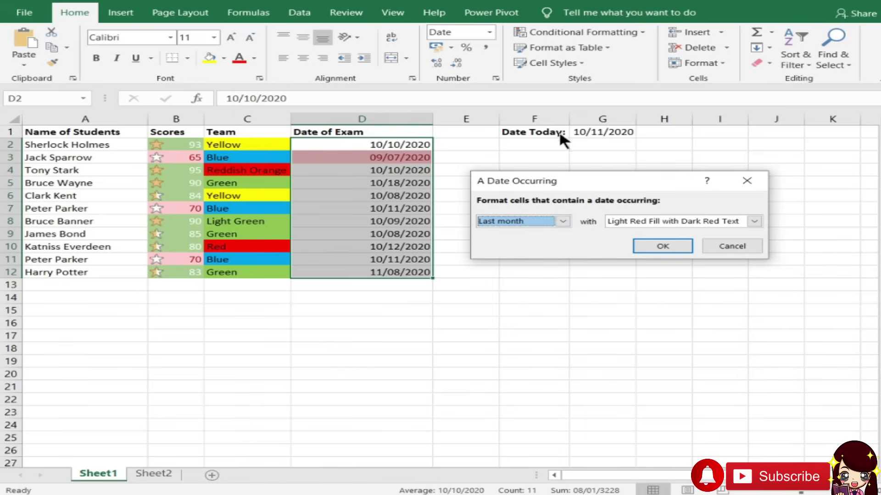
pyautogui.click(562, 221)
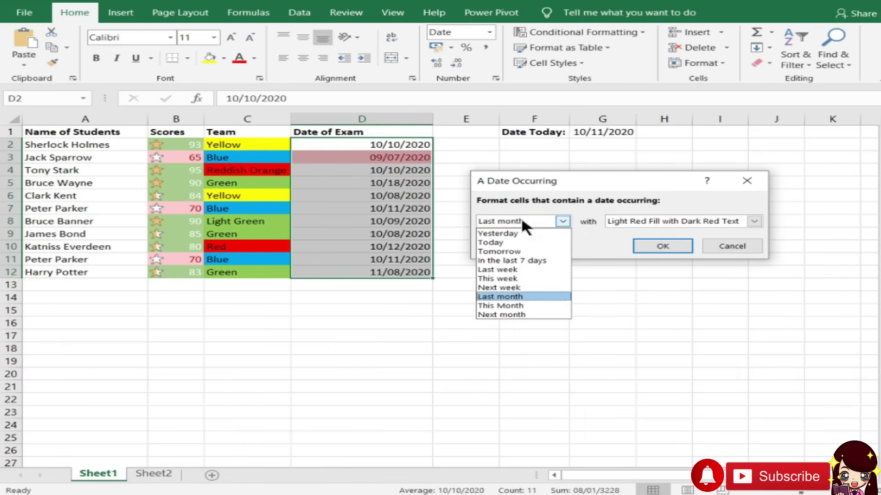
pyautogui.click(518, 306)
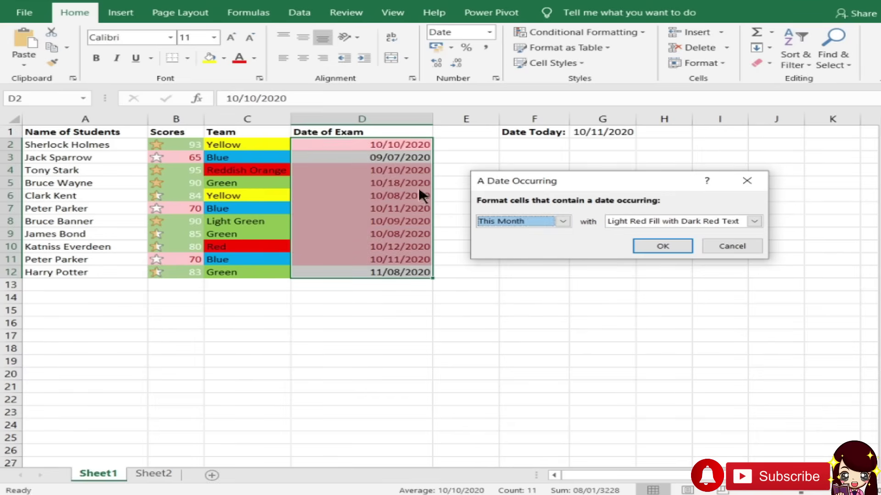
pyautogui.click(523, 222)
pyautogui.click(517, 315)
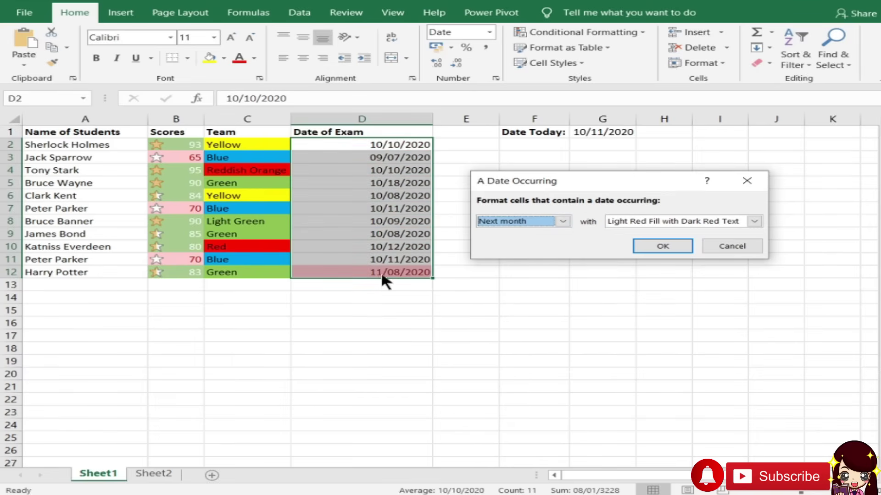
pyautogui.click(668, 247)
# Highlight duplicate names in A2:A12 with green fill and dark green text.
pyautogui.click(99, 145)
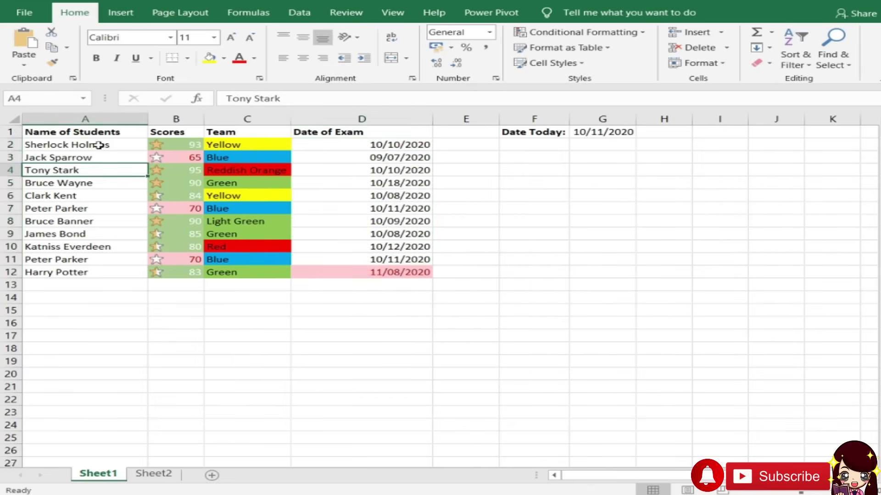
pyautogui.moveTo(99, 145); pyautogui.dragTo(87, 273)
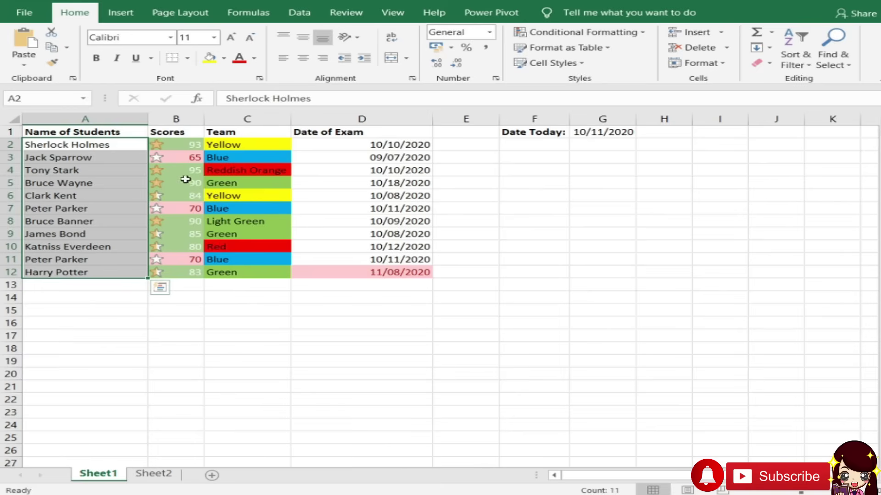
pyautogui.click(619, 34)
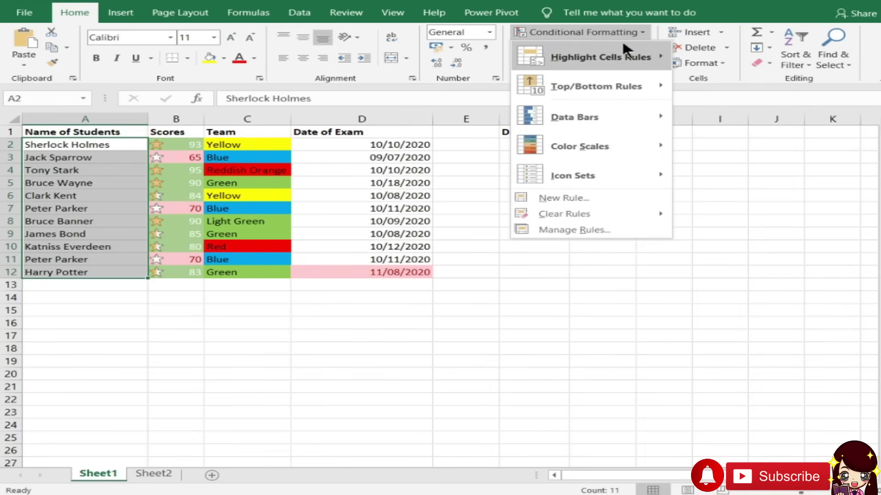
pyautogui.moveTo(623, 43)
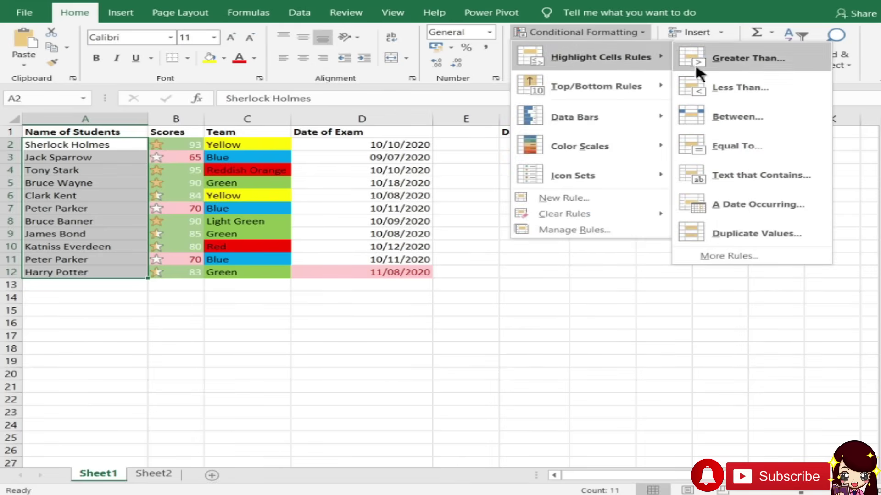
pyautogui.click(758, 218)
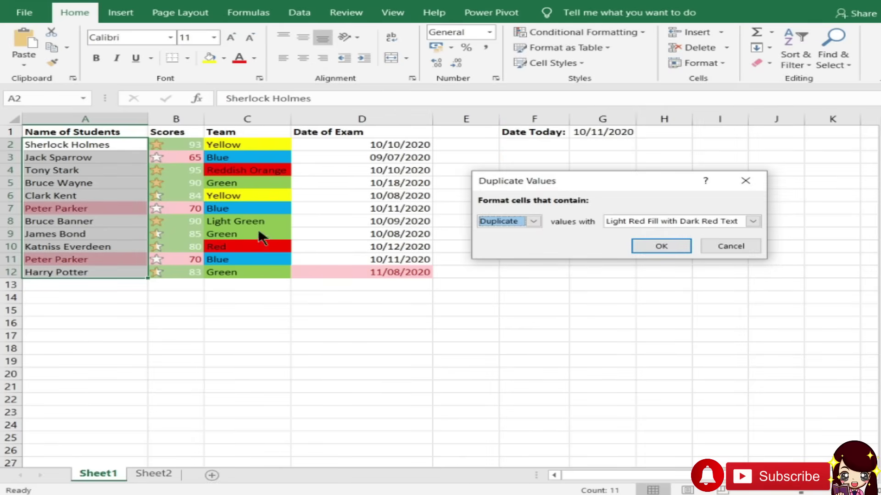
pyautogui.click(515, 219)
pyautogui.click(509, 243)
pyautogui.click(627, 222)
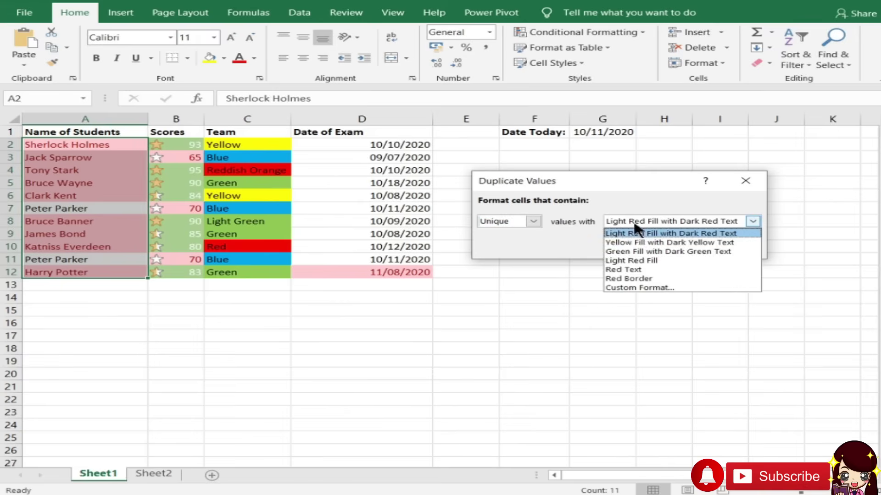
pyautogui.click(635, 251)
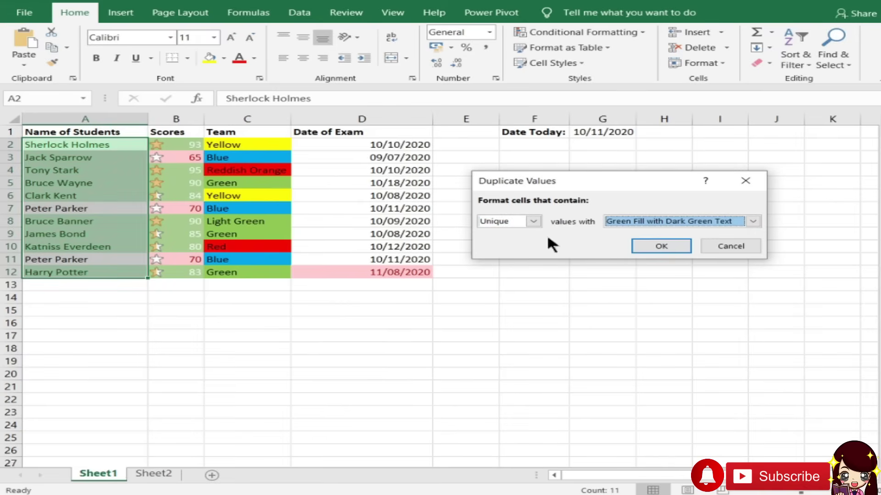
pyautogui.click(506, 222)
pyautogui.click(509, 233)
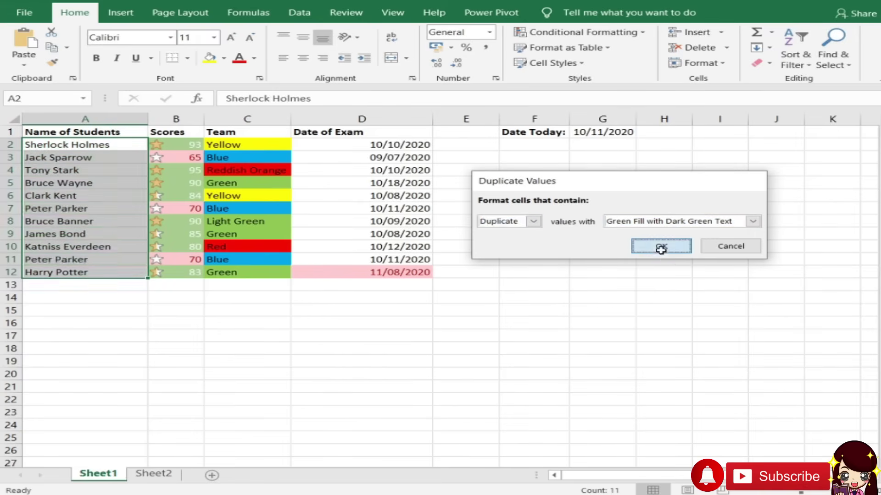
pyautogui.click(661, 246)
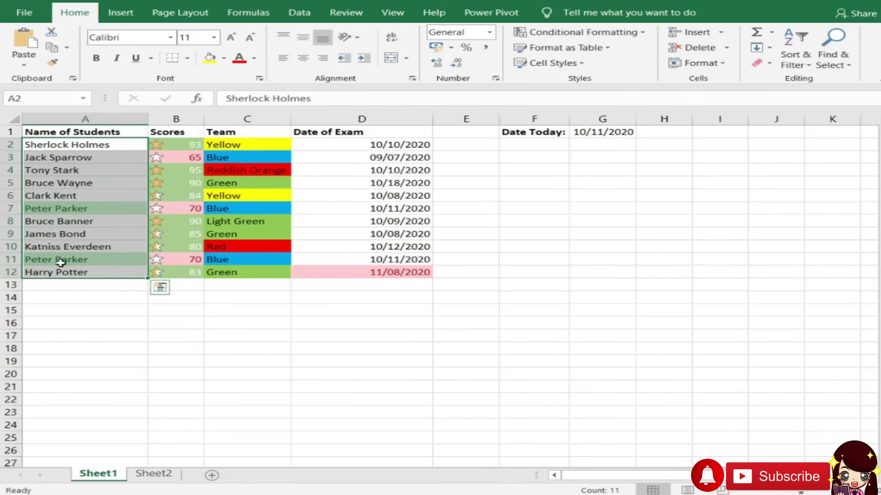
pyautogui.click(4, 259)
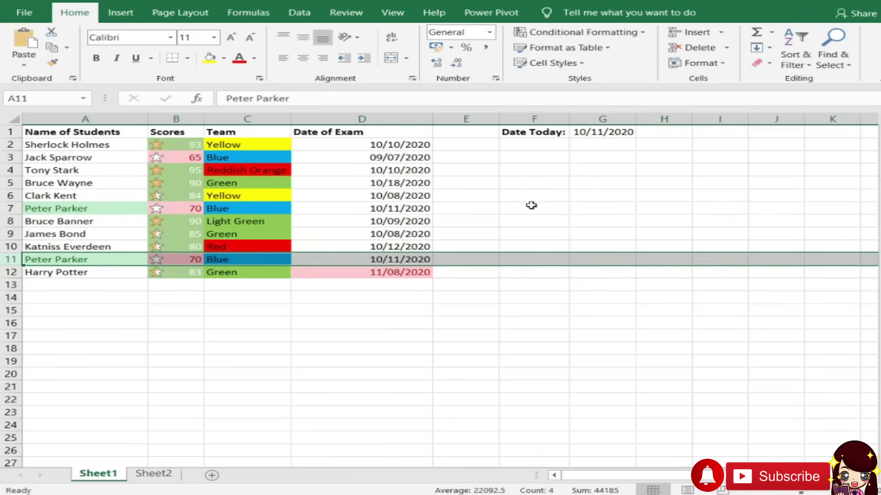
pyautogui.hotkey('ctrl', '-')
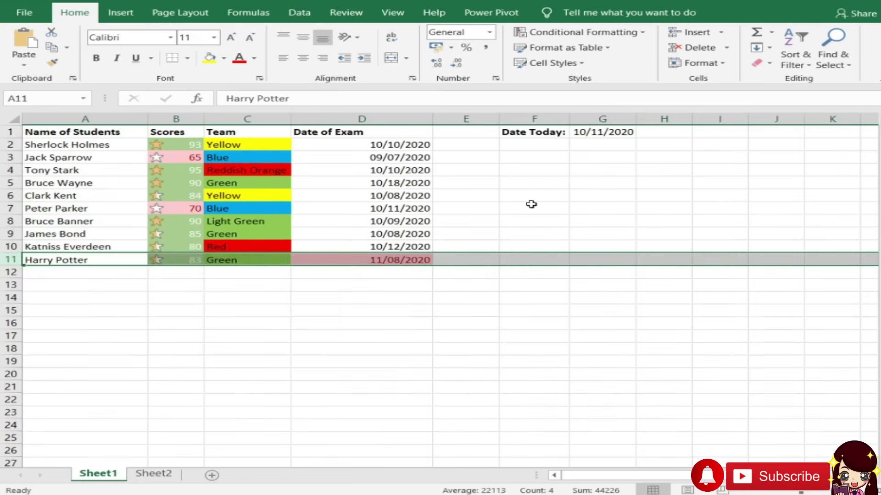
pyautogui.hotkey('ctrl', 'z')
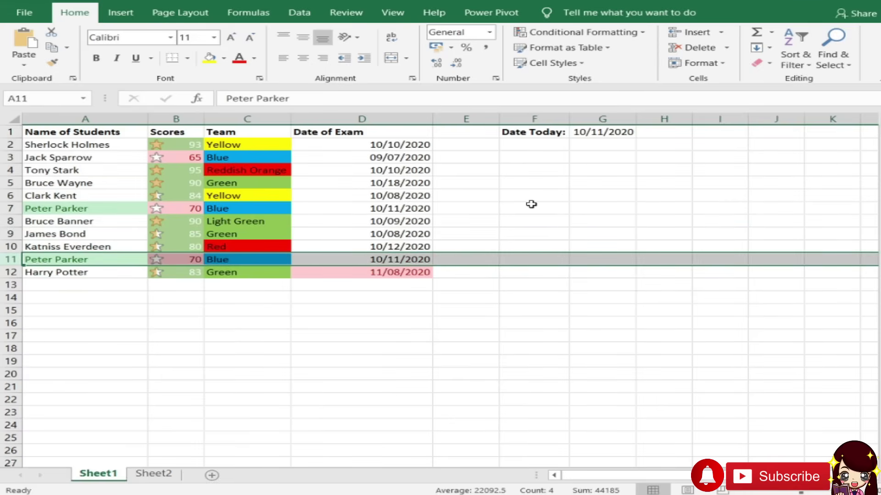
pyautogui.click(301, 294)
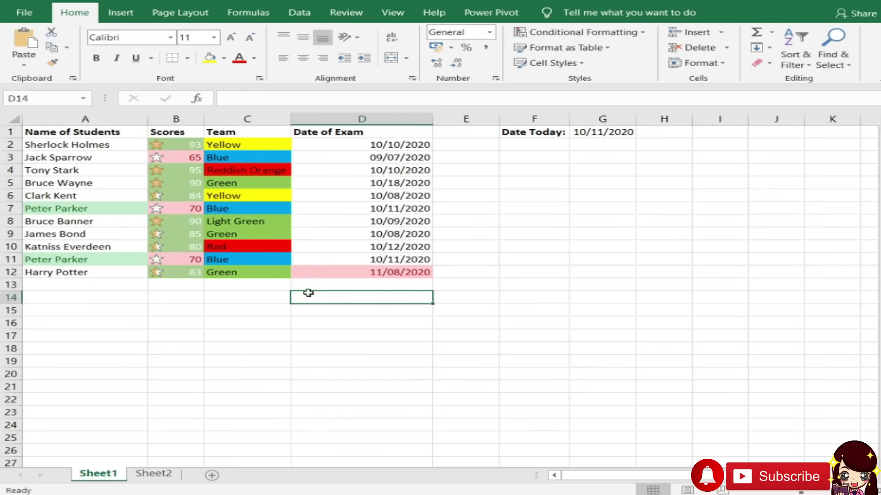
pyautogui.click(5, 259)
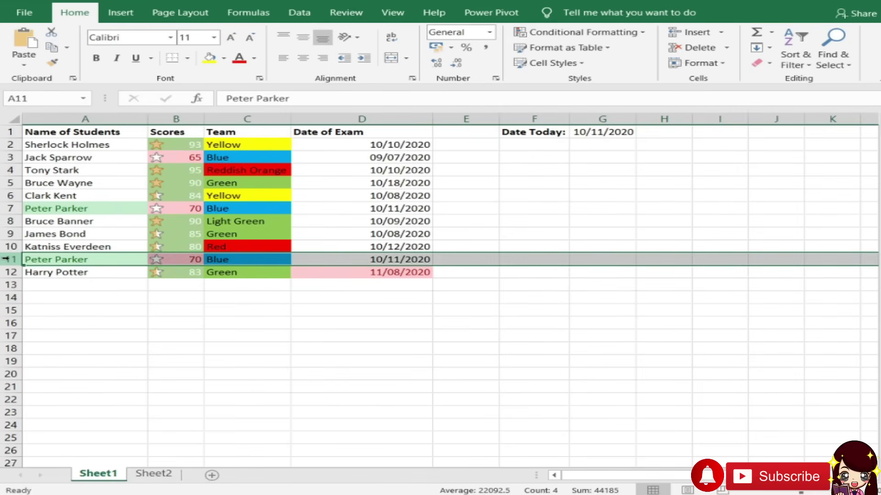
pyautogui.hotkey('ctrl', '-')
pyautogui.click(137, 282)
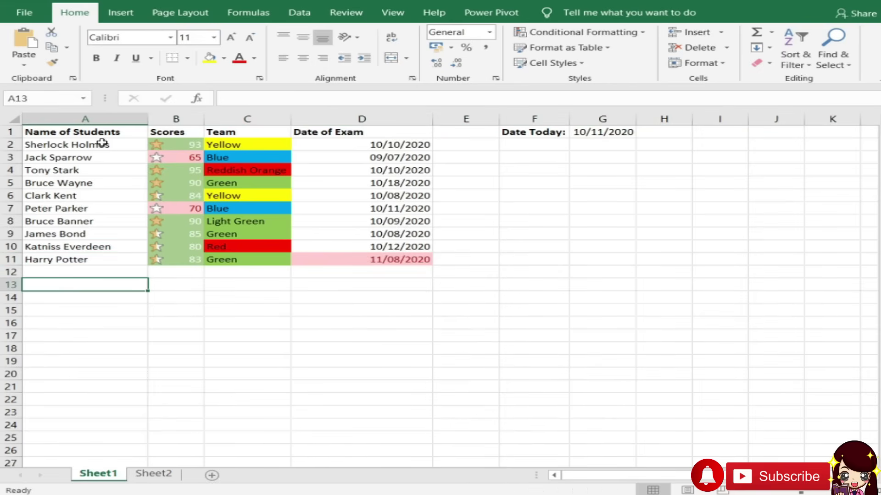
pyautogui.moveTo(102, 144); pyautogui.dragTo(95, 259)
pyautogui.click(102, 285)
pyautogui.click(97, 144)
pyautogui.hotkey('ctrl', 'z')
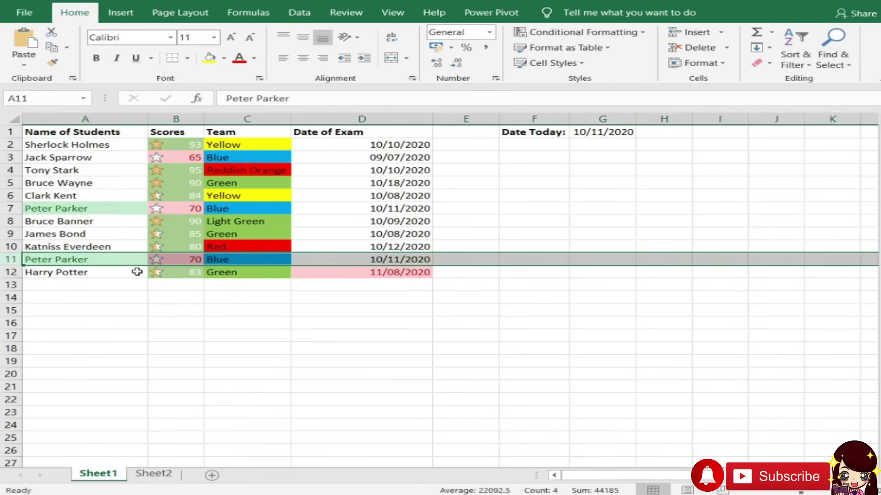
pyautogui.moveTo(102, 146); pyautogui.dragTo(84, 271)
# Add a Text that Contains 'Bruc' rule with light red fill and dark red text, then select G15.
pyautogui.click(624, 31)
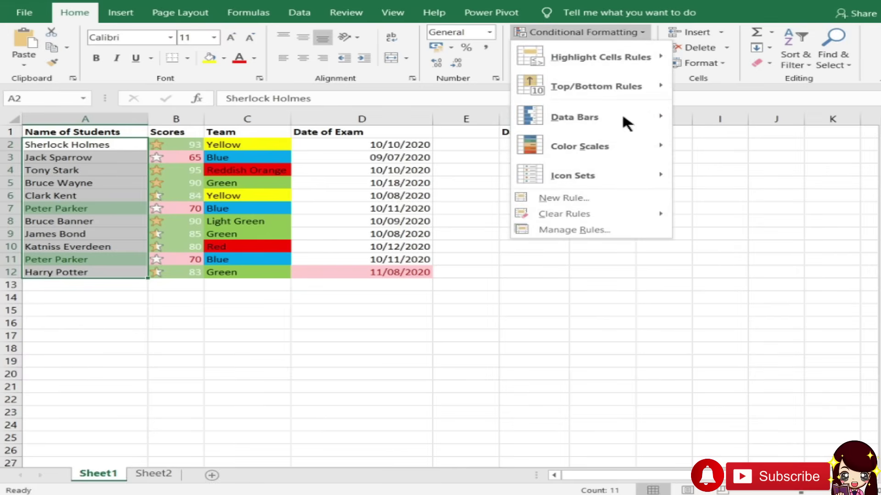
pyautogui.moveTo(636, 51)
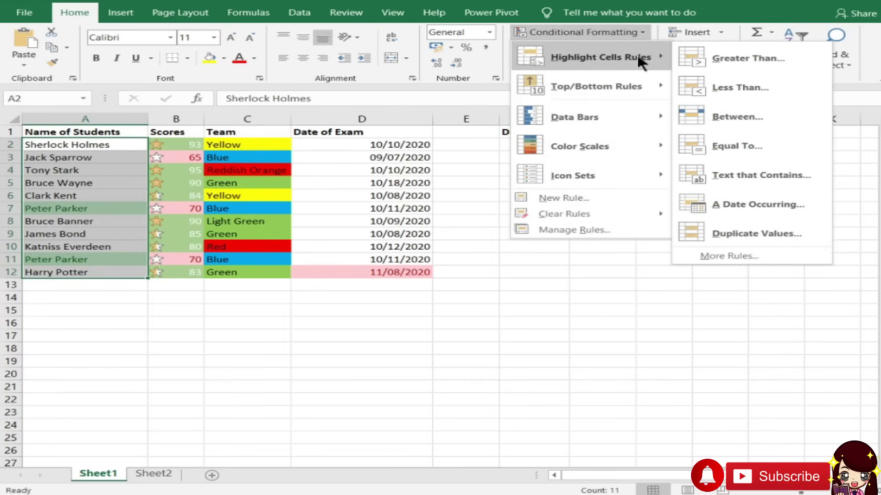
pyautogui.click(739, 179)
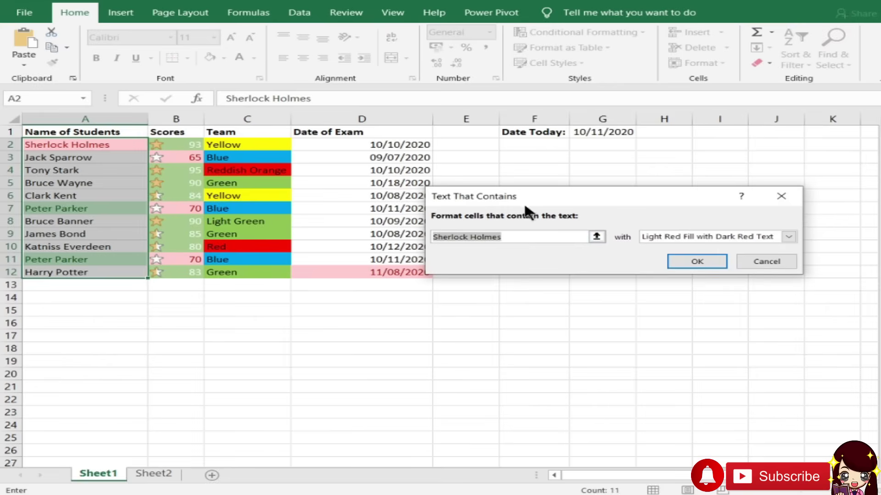
pyautogui.write('B')
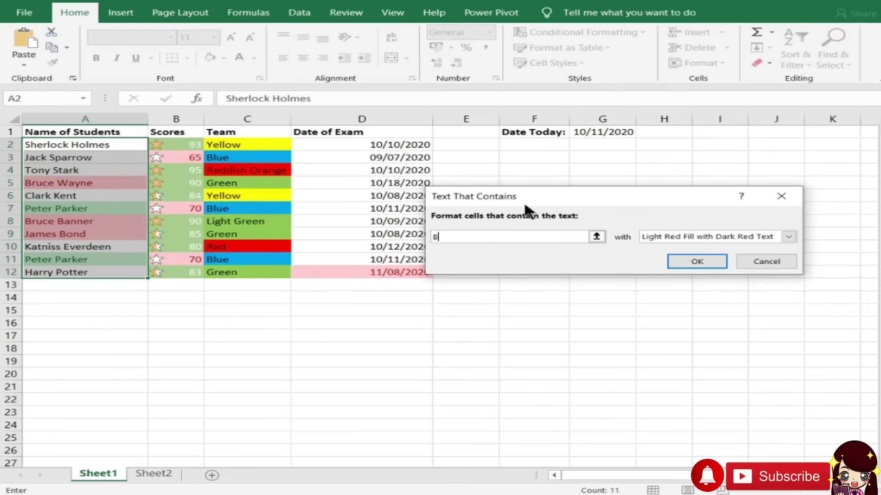
pyautogui.write('ruce')
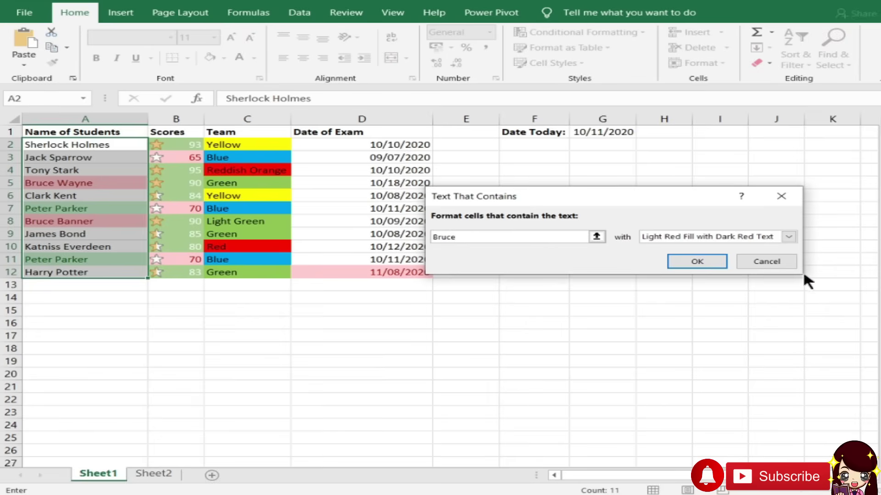
pyautogui.click(700, 260)
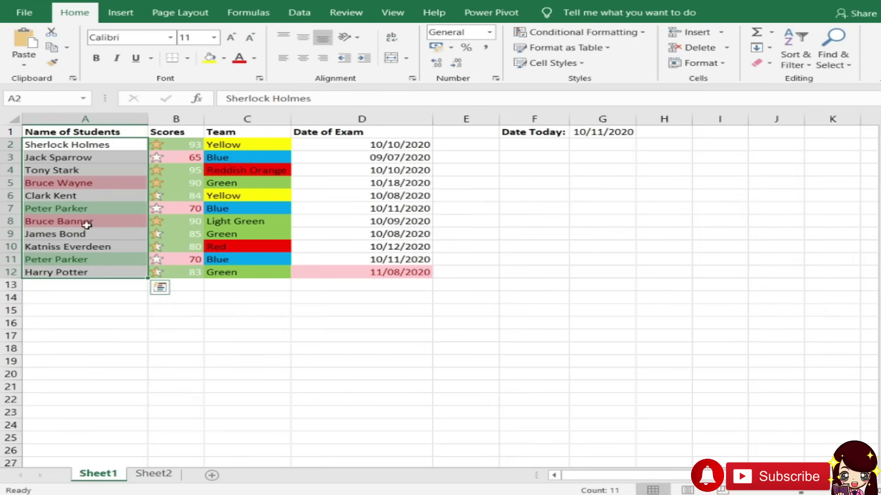
pyautogui.click(602, 310)
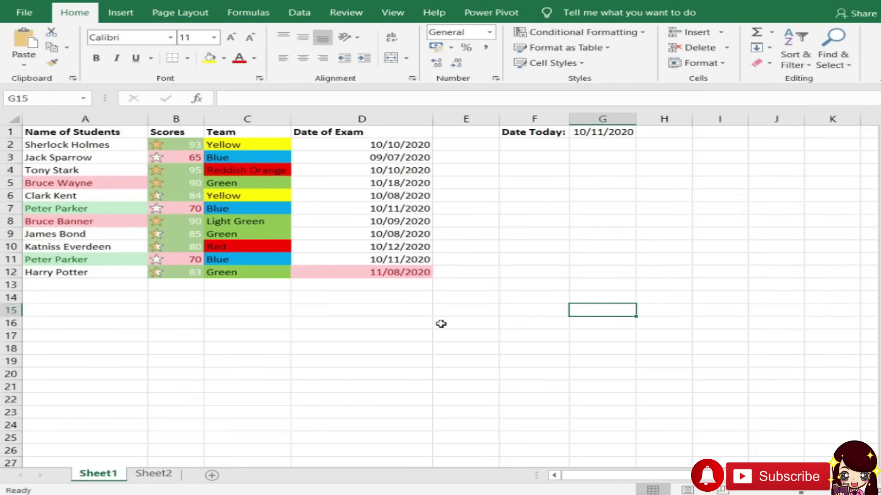